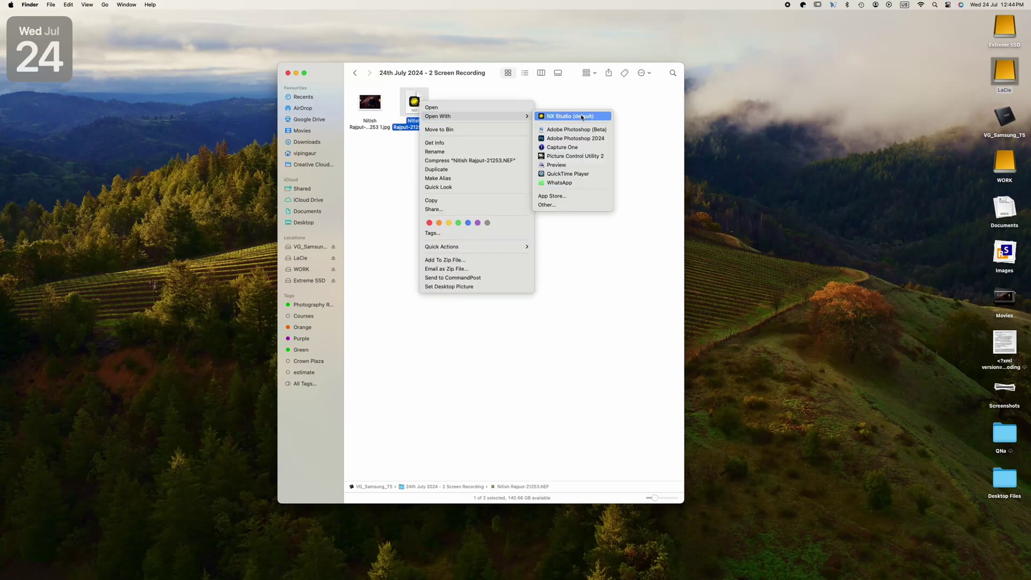
Open the raw NEF portrait from Finder in Photoshop 2024's Camera Raw
left_click(570, 131)
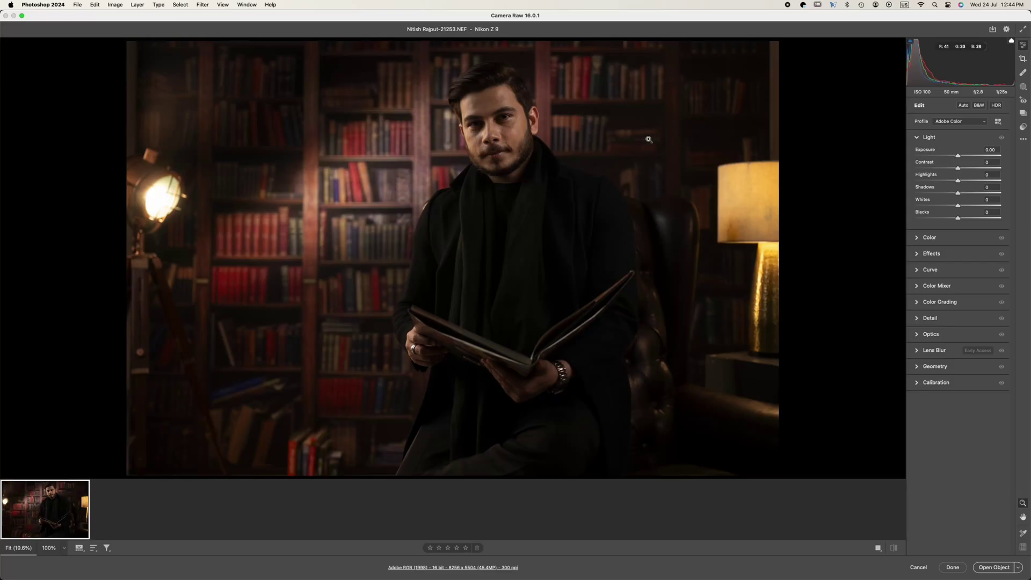
Apply the Camera Matching Standard profile, glancing through the Vintage profiles before returning
left_click(998, 121)
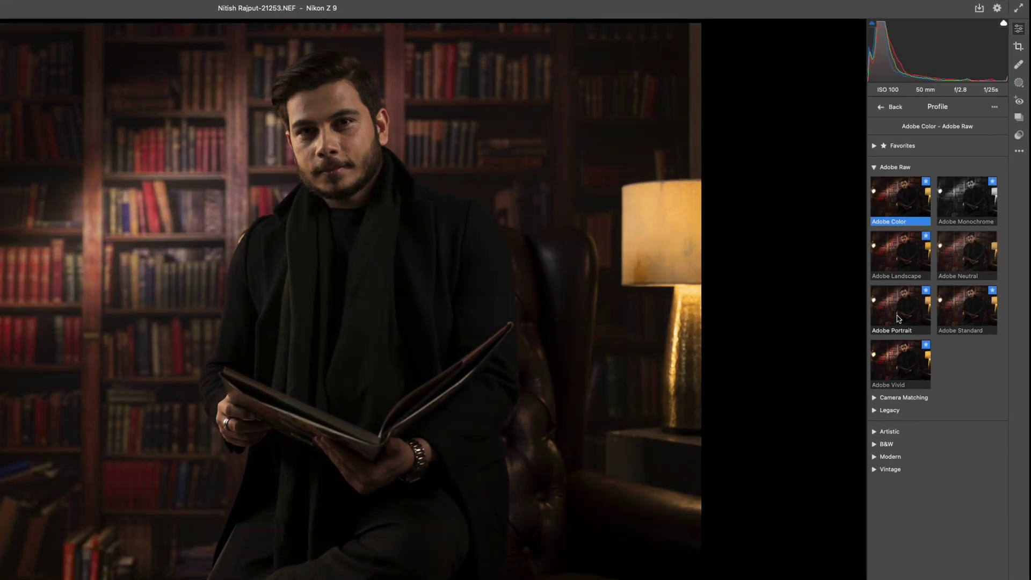
left_click(896, 167)
left_click(904, 180)
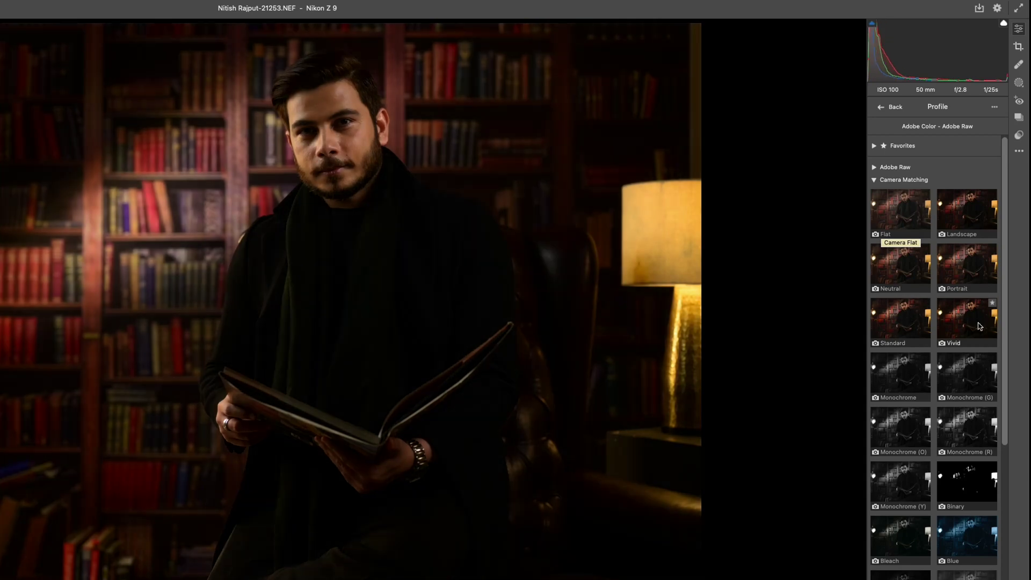
left_click(906, 327)
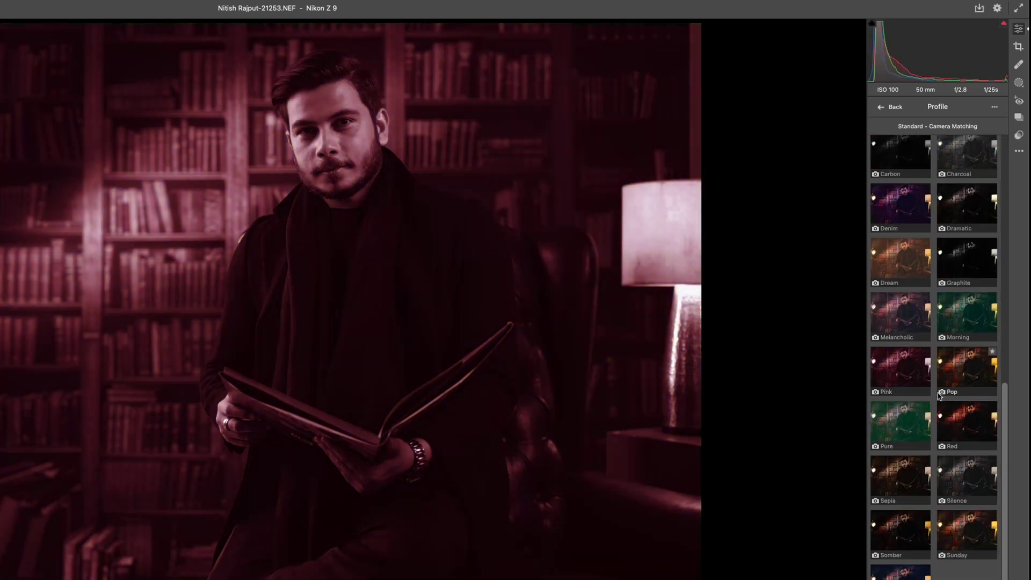
left_click(889, 192)
left_click(890, 252)
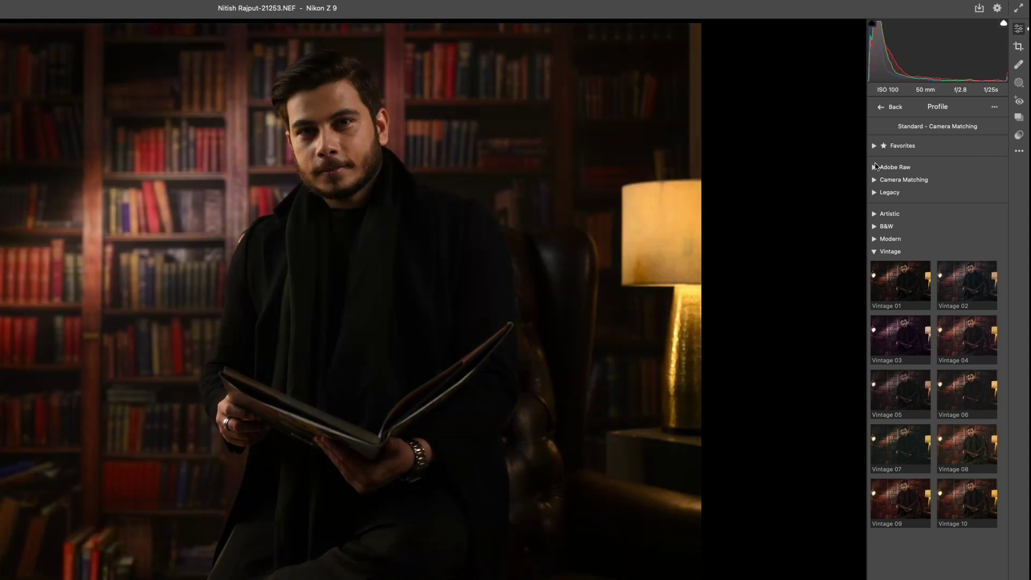
left_click(881, 107)
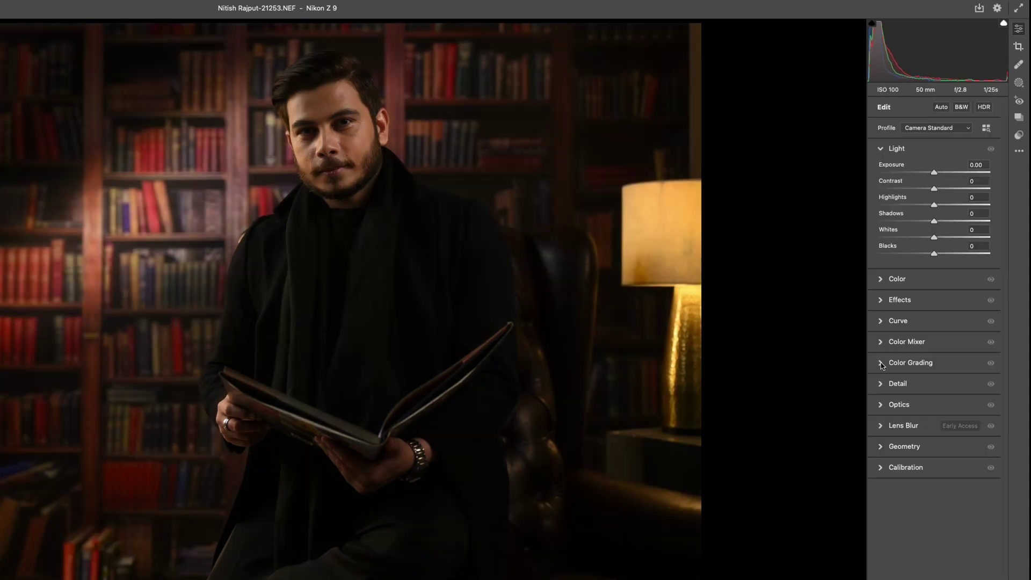
Set Color Mixer luminance to Oranges +34, Reds -8, Yellows -3, and Oranges saturation +8
left_click(882, 341)
mouse_move(934, 329)
left_mouse_down()
mouse_move(949, 328)
mouse_move(936, 313)
left_mouse_up()
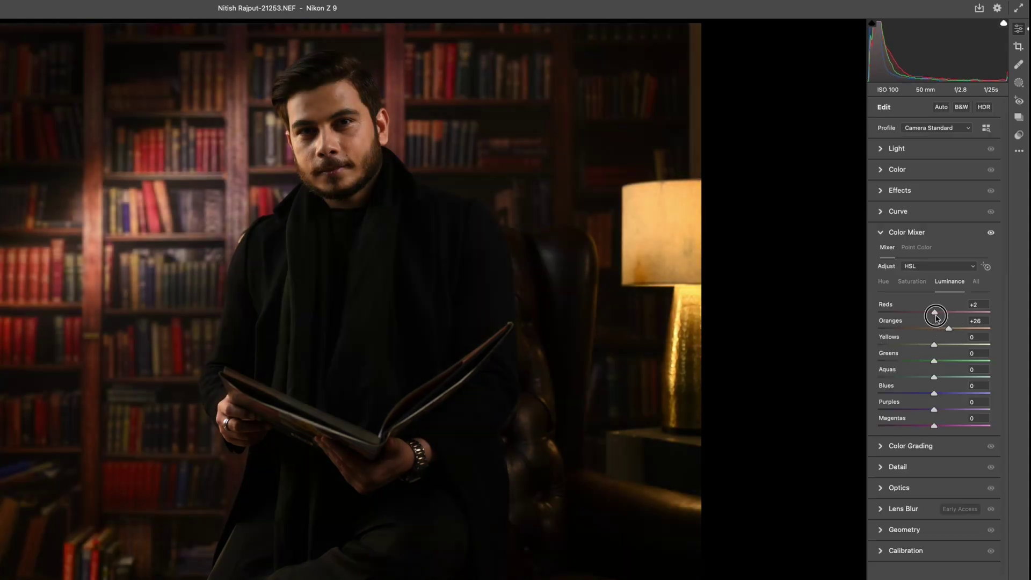
left_click(986, 128)
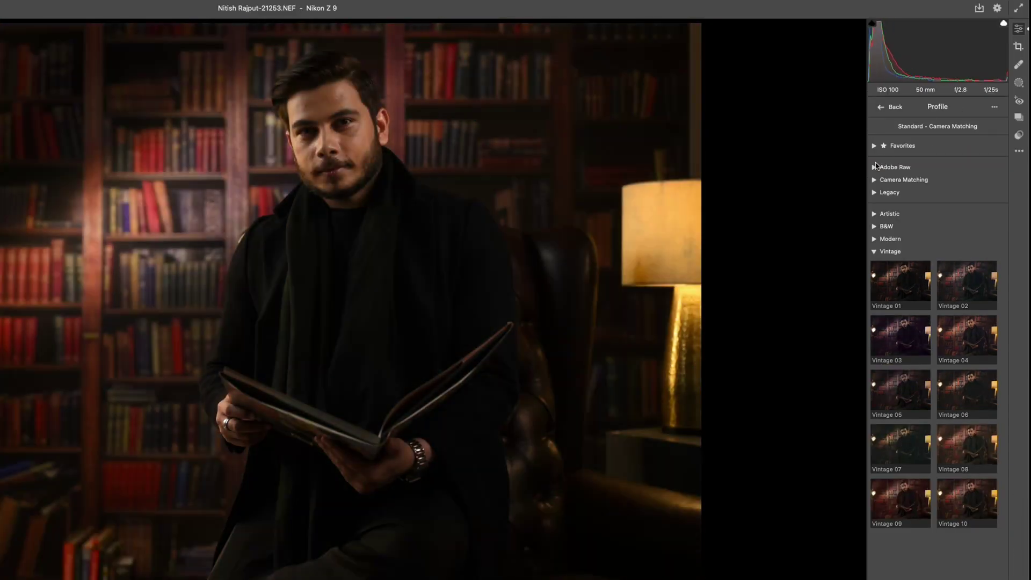
left_click(881, 108)
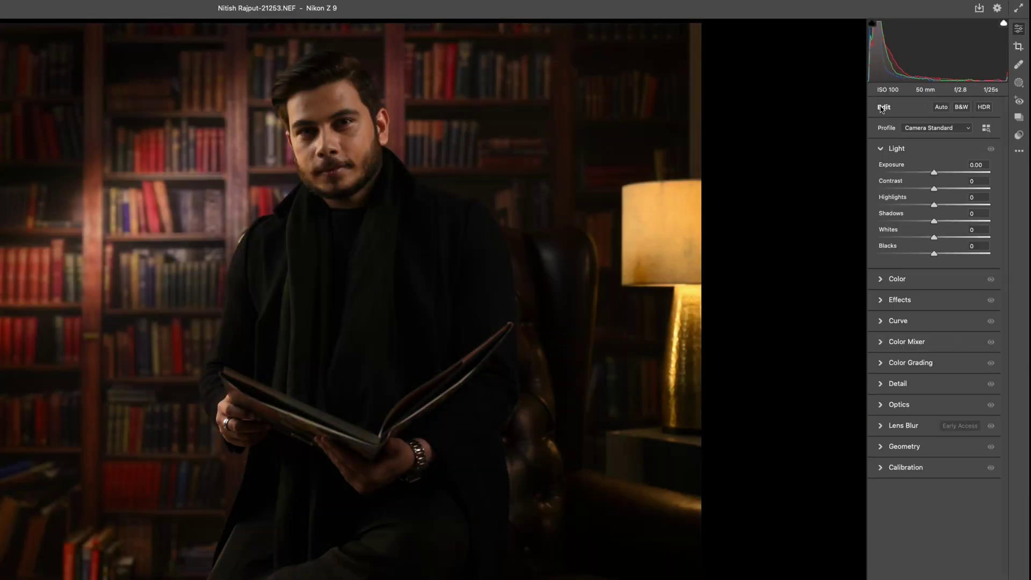
left_click(883, 343)
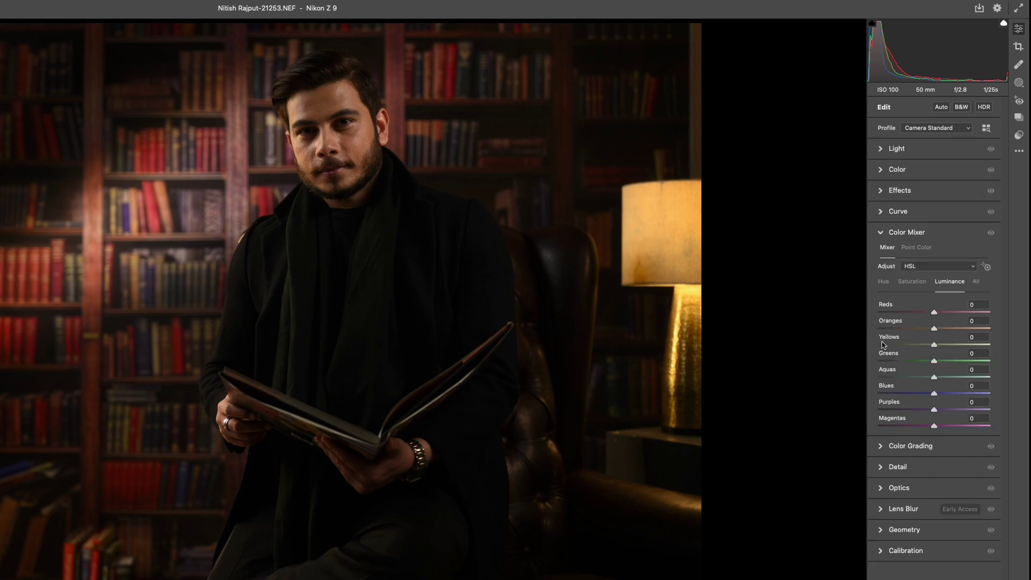
mouse_move(943, 330)
left_mouse_down()
mouse_move(929, 312)
mouse_move(953, 346)
mouse_move(933, 345)
mouse_move(955, 329)
left_mouse_up()
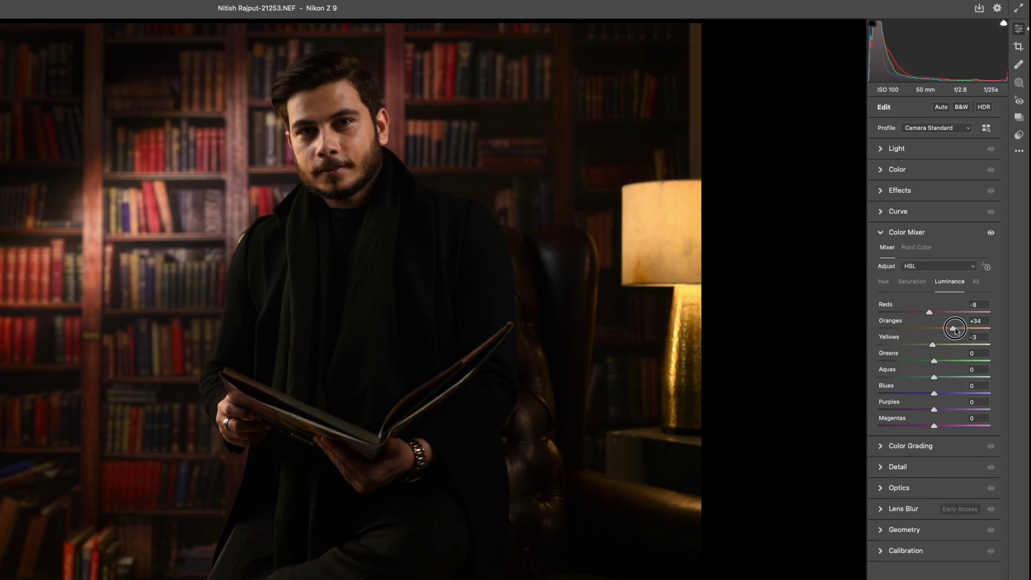
left_click(912, 281)
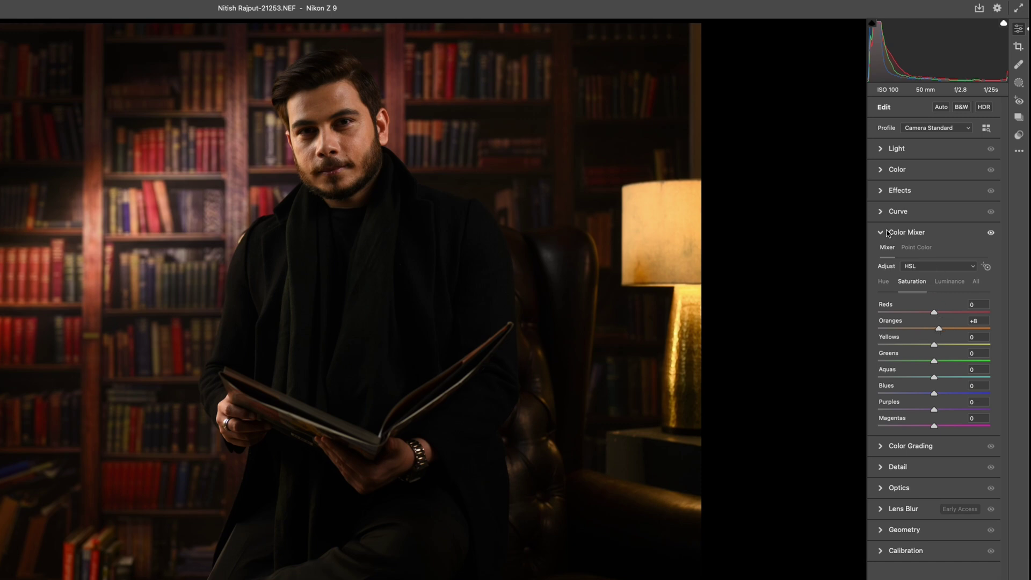
Add a gentle tone curve with Lights +7 and Darks -7
left_click(880, 212)
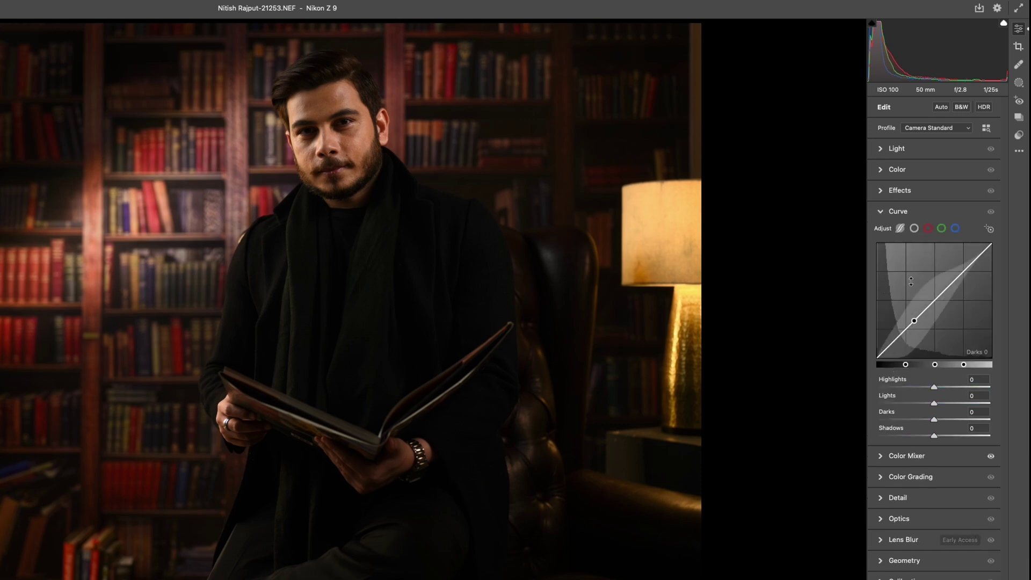
left_click_drag(912, 321, 912, 329)
left_click_drag(932, 280, 932, 270)
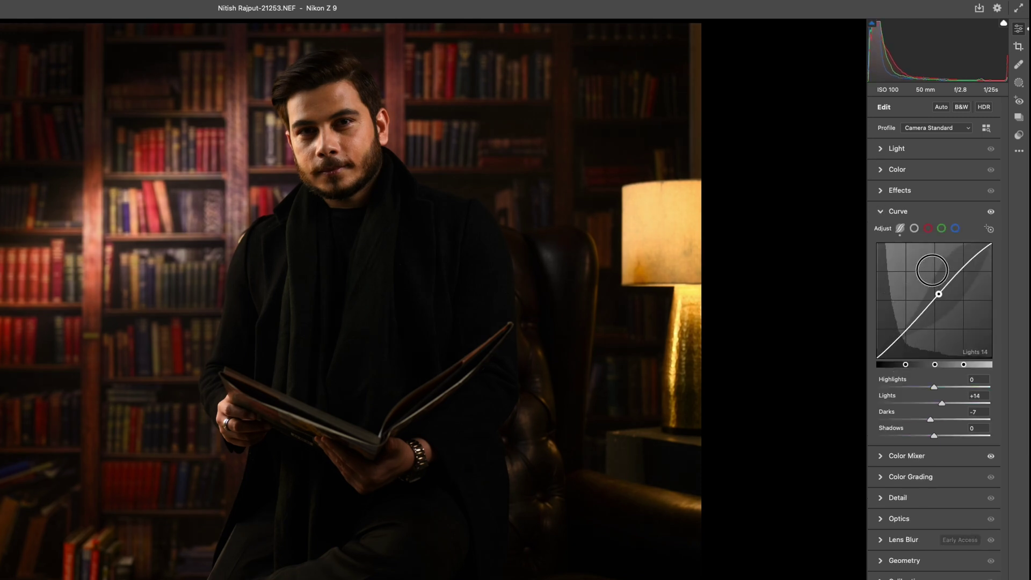
Set Light to Shadows +56, Blacks +60 and Exposure +0.10, leaving Highlights at zero
left_click(881, 148)
left_click_drag(934, 205, 966, 222)
double_click(932, 206)
left_click_drag(934, 253, 971, 258)
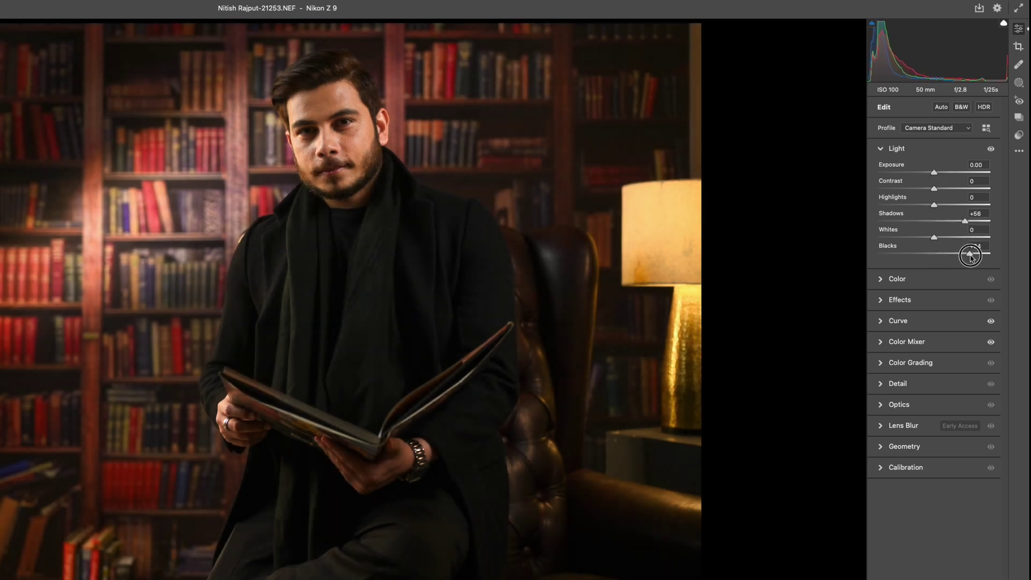
left_click_drag(934, 172, 935, 174)
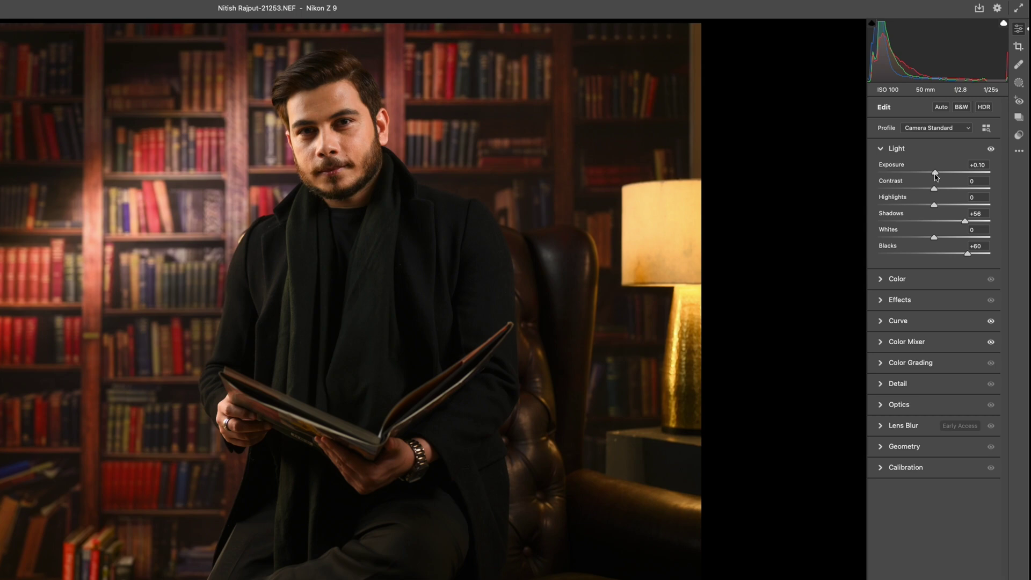
left_click(1019, 83)
Mask the background and set Exposure -1.00, Shadows +59, Blacks -2, Highlights +13
left_click(975, 134)
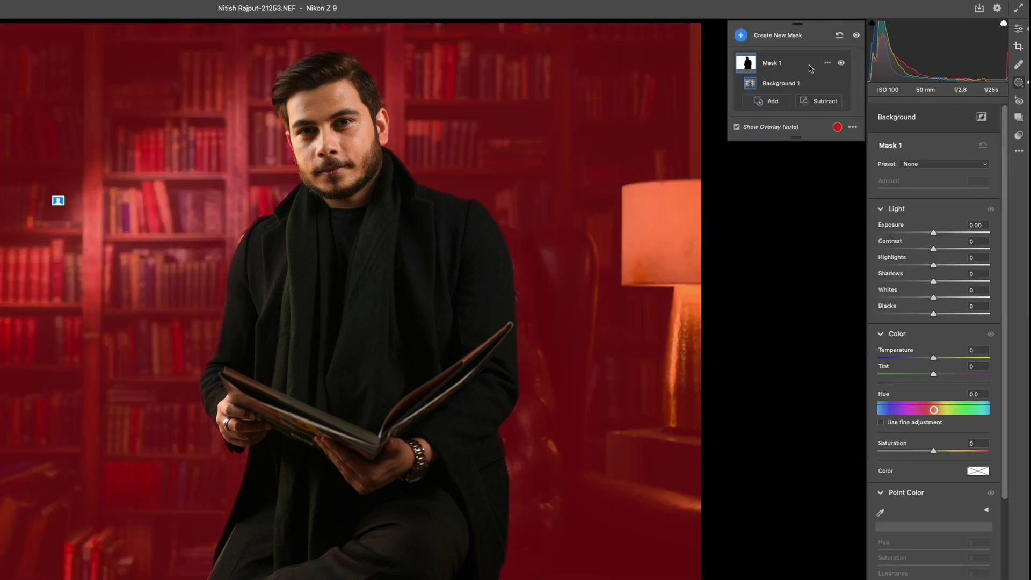
left_click_drag(934, 233, 920, 232)
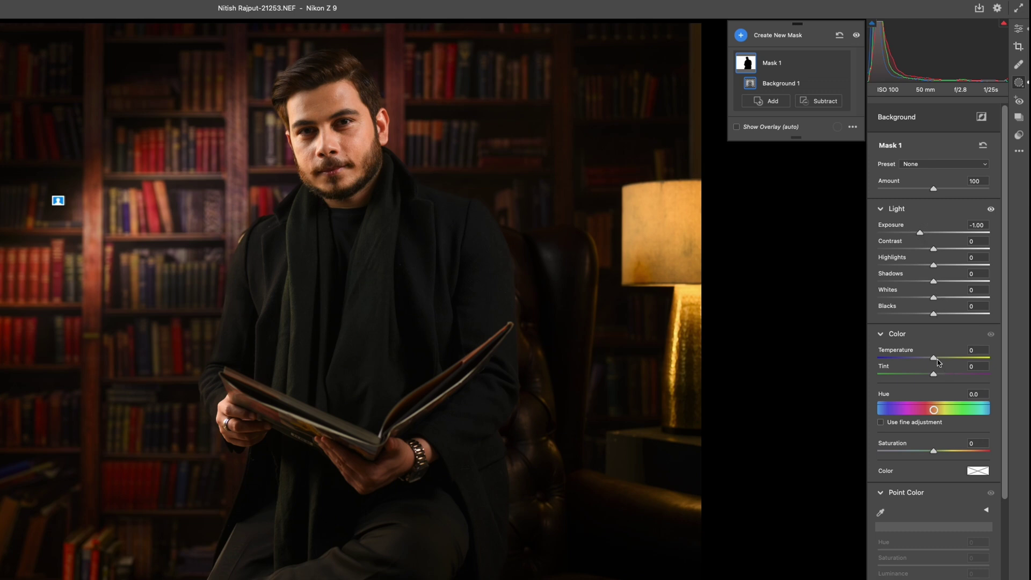
left_click_drag(934, 280, 968, 283)
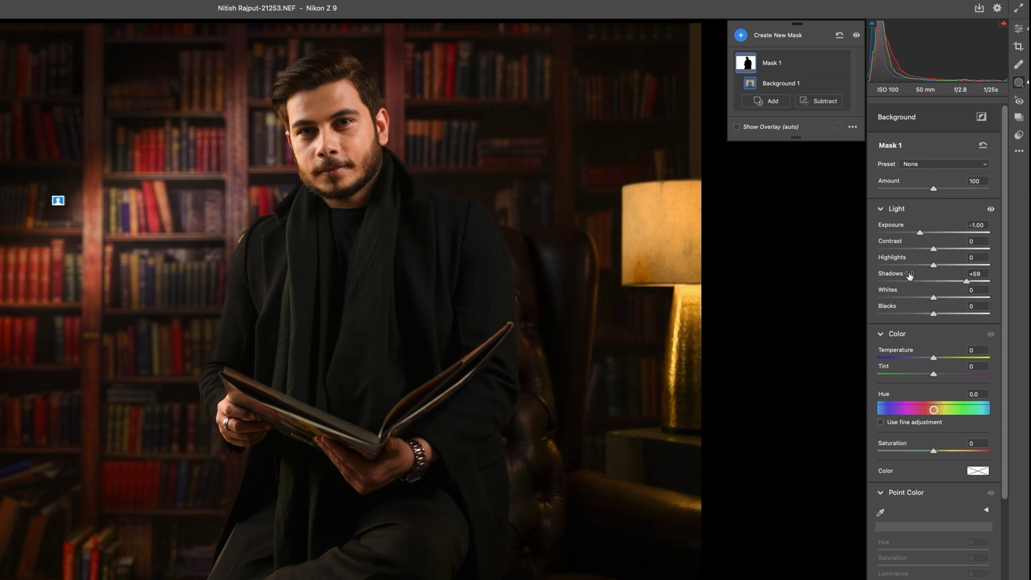
left_click_drag(934, 319, 932, 318)
left_click_drag(934, 265, 941, 265)
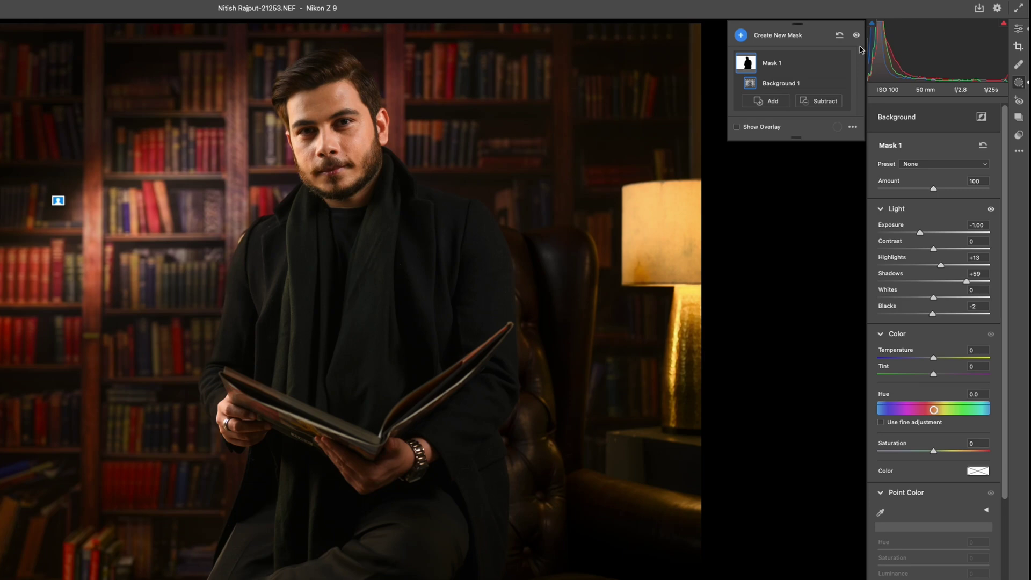
Compare the result with the mask hidden, then add a Select Subject mask for the man
left_click(857, 35)
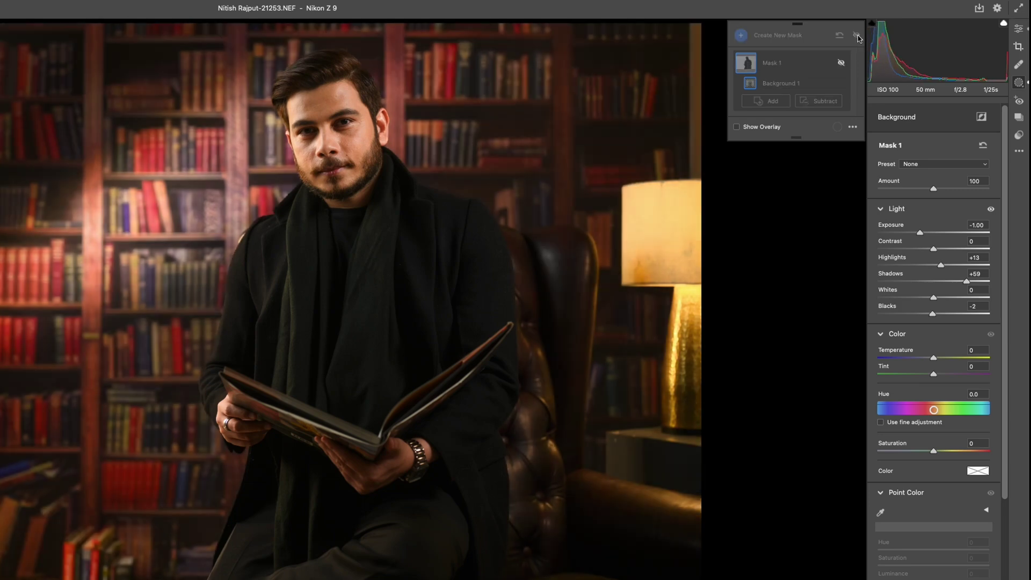
left_click(854, 127)
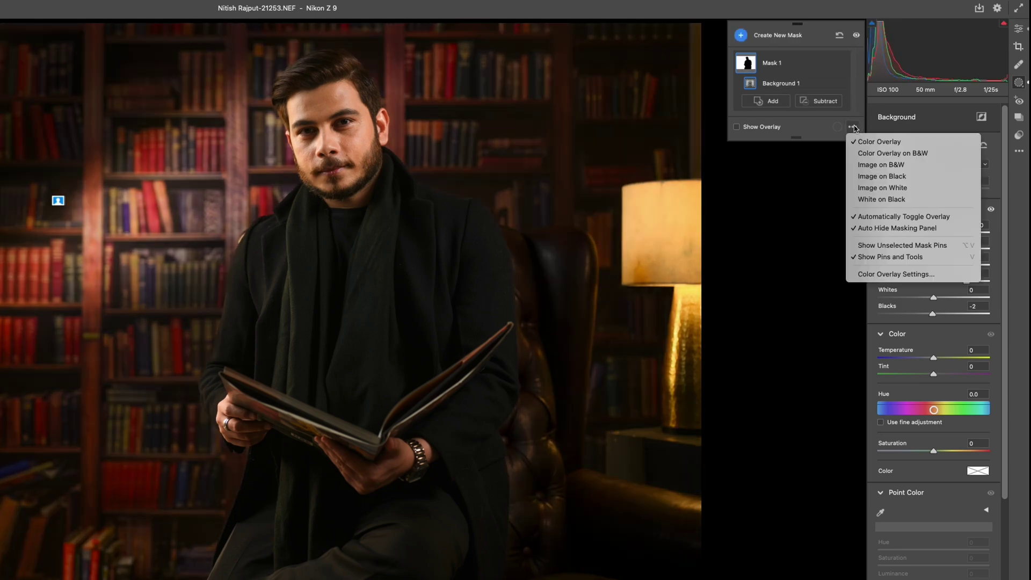
left_click(854, 128)
left_click(741, 35)
left_click(779, 41)
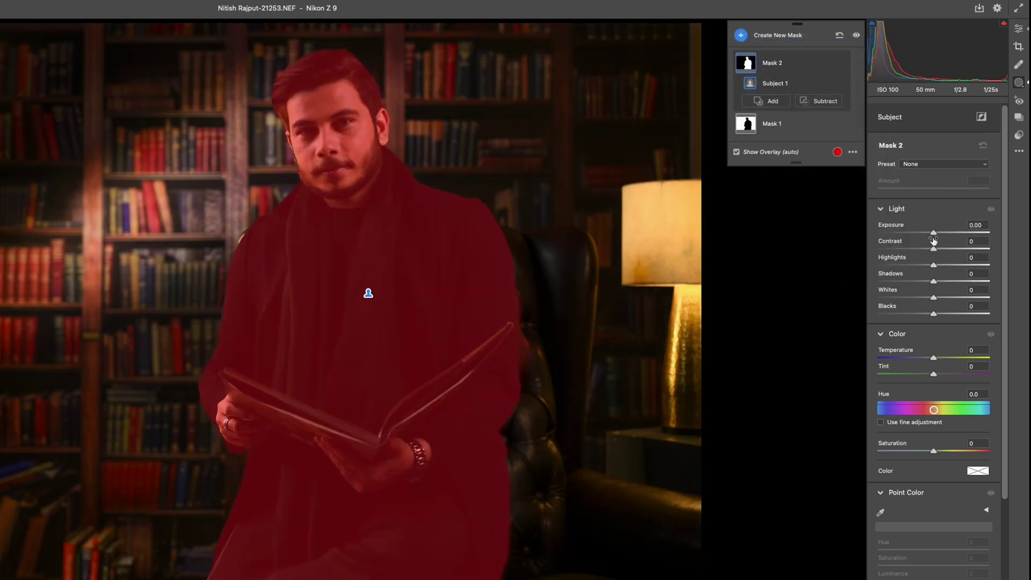
Set the subject mask to Exposure -0.25, Shadows -2, and add a Person 1 Facial Skin mask
left_click_drag(934, 232, 931, 235)
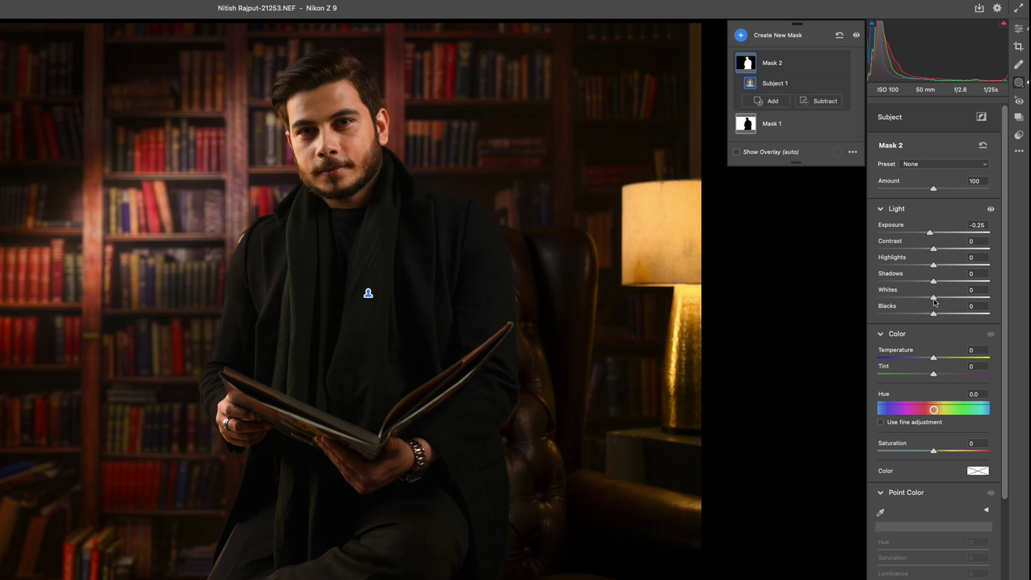
left_click_drag(934, 282, 933, 283)
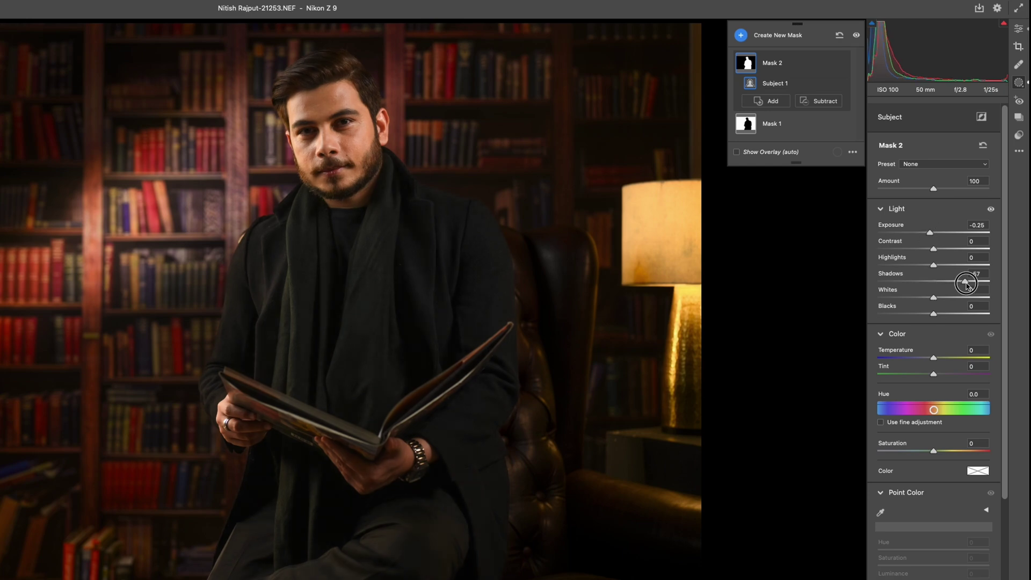
left_click(755, 40)
left_click(783, 88)
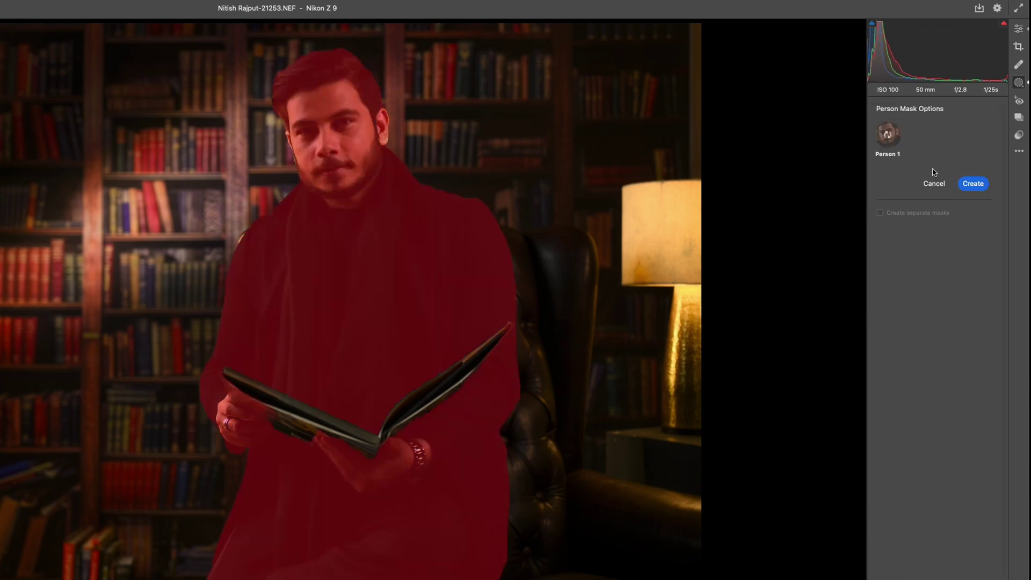
left_click(974, 322)
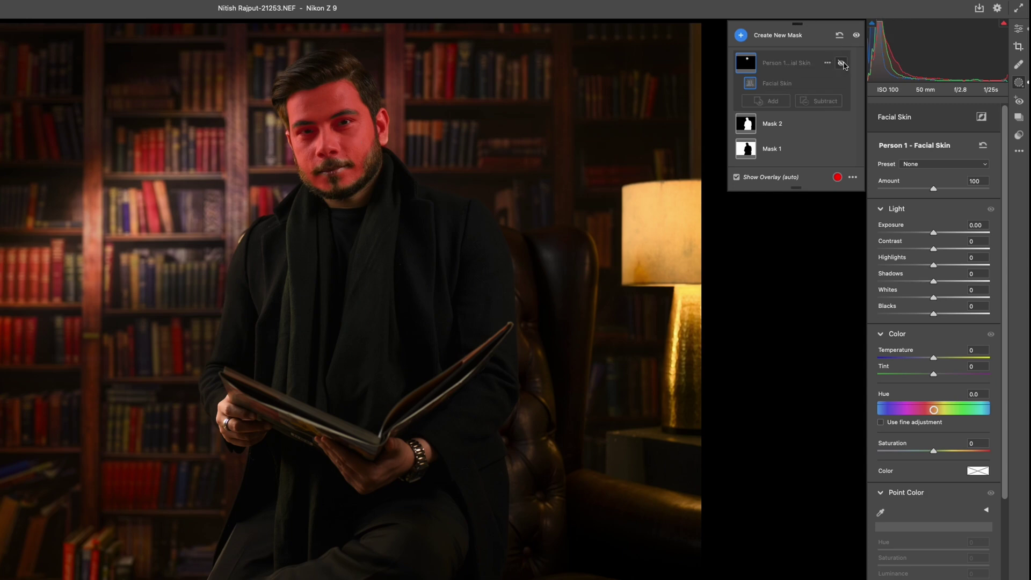
mouse_move(933, 280)
left_mouse_down()
mouse_move(964, 281)
mouse_move(946, 281)
mouse_move(981, 316)
mouse_move(901, 313)
mouse_move(935, 313)
left_mouse_up()
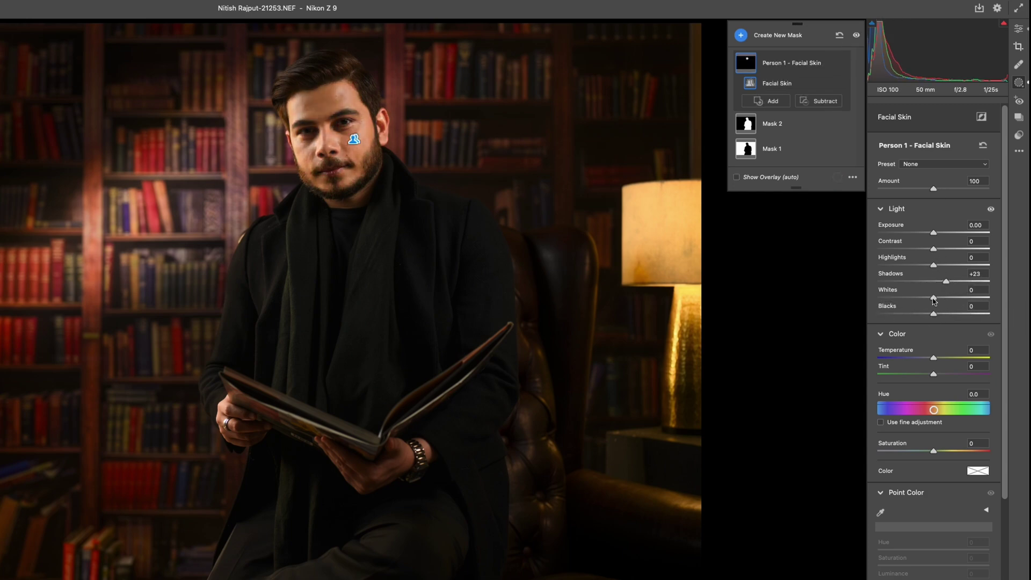
double_click(946, 281)
key("o")
left_click(839, 35)
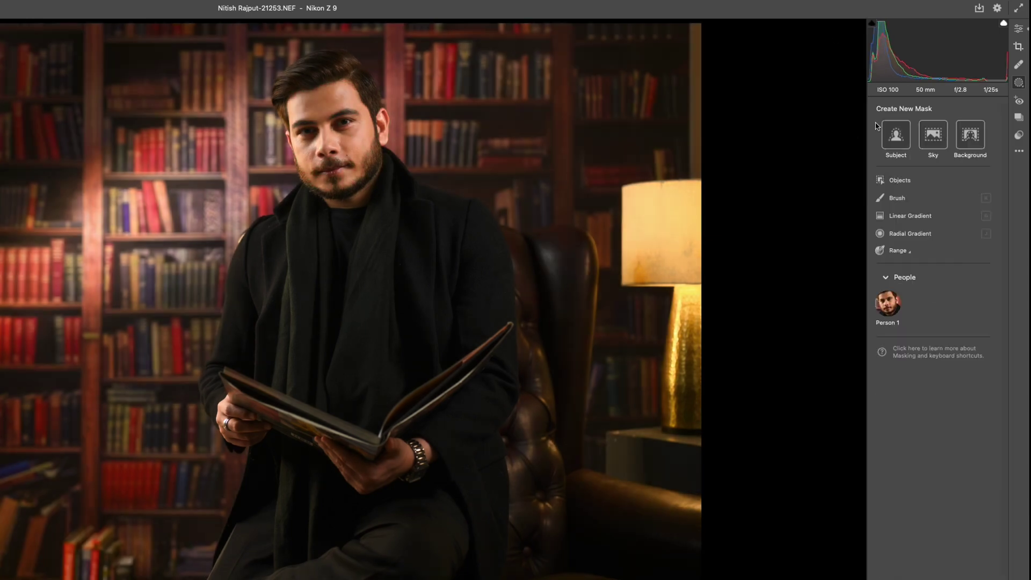
Add a Background mask at Exposure -0.70 and a Subject mask at Exposure -0.15
left_click(970, 135)
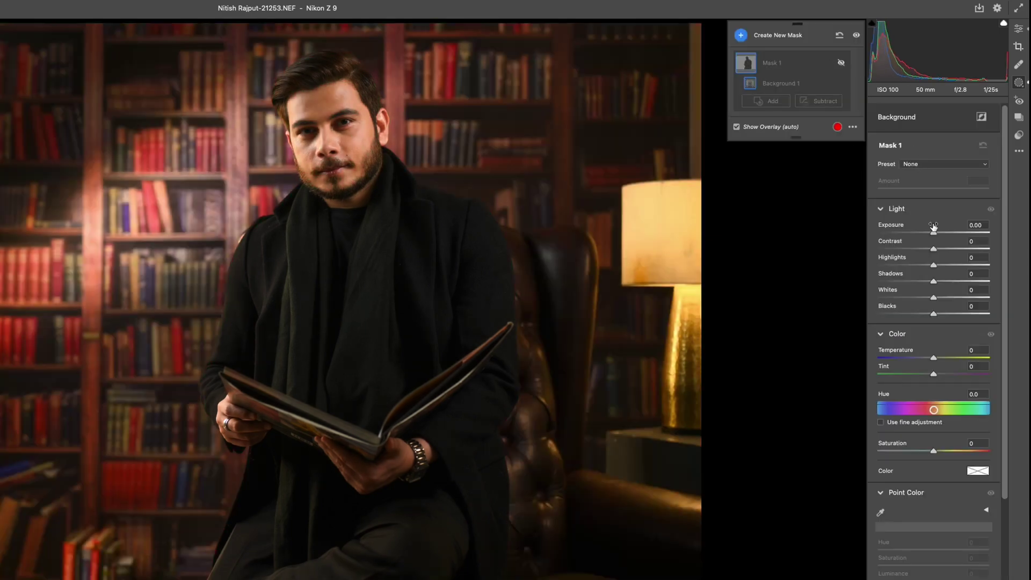
left_click_drag(933, 233, 923, 266)
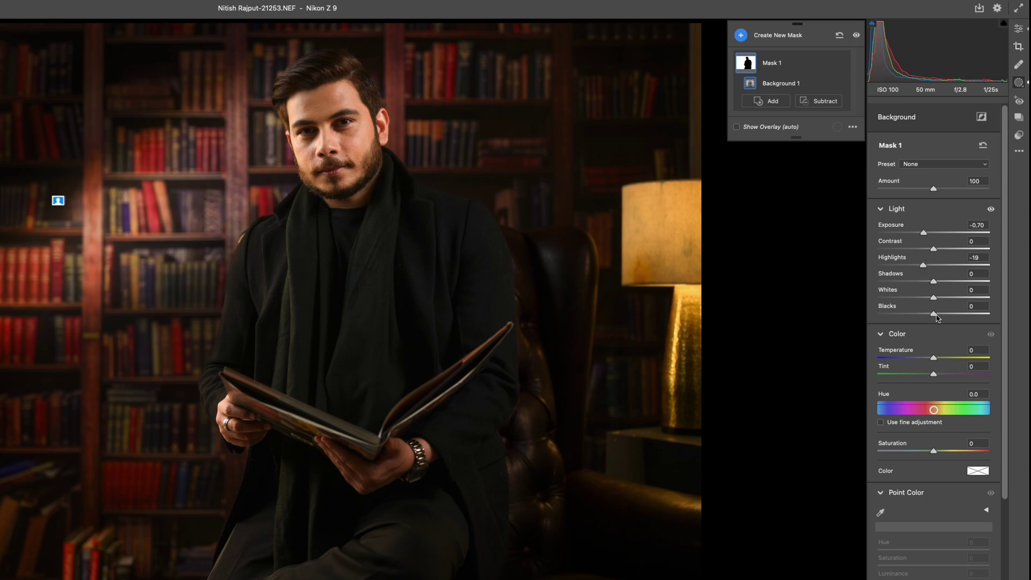
left_click_drag(934, 314, 953, 283)
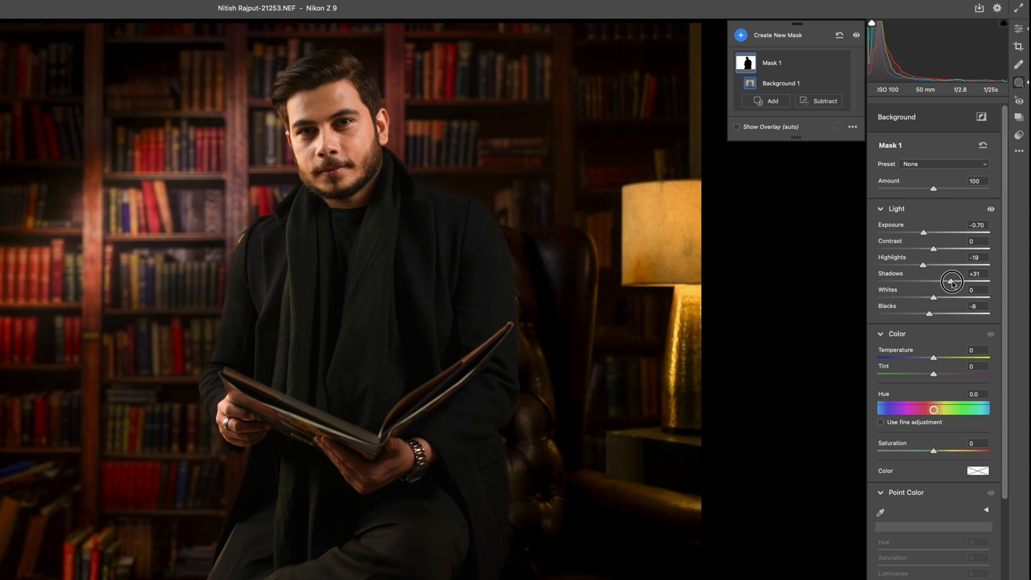
left_click(1019, 30)
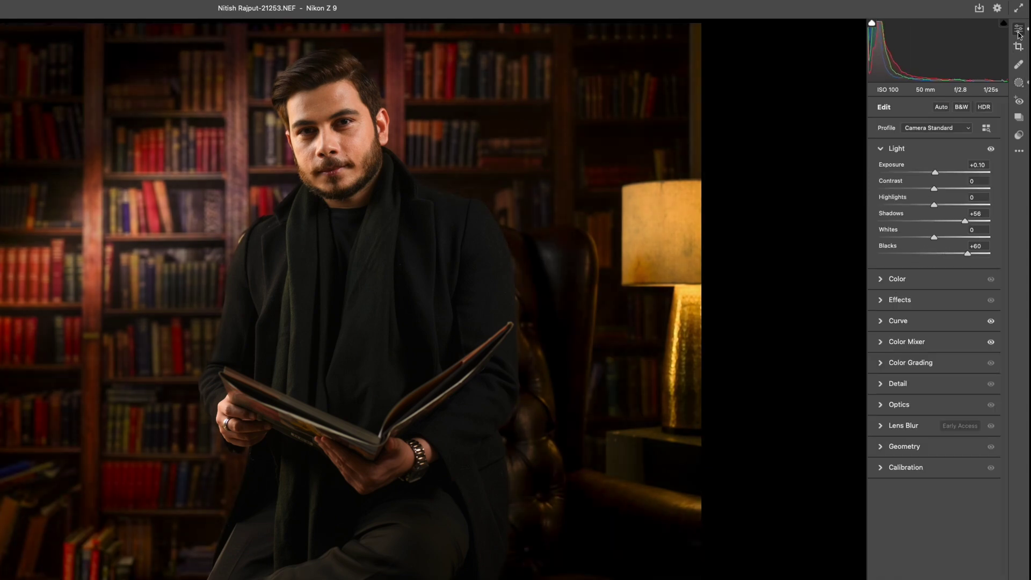
key("m")
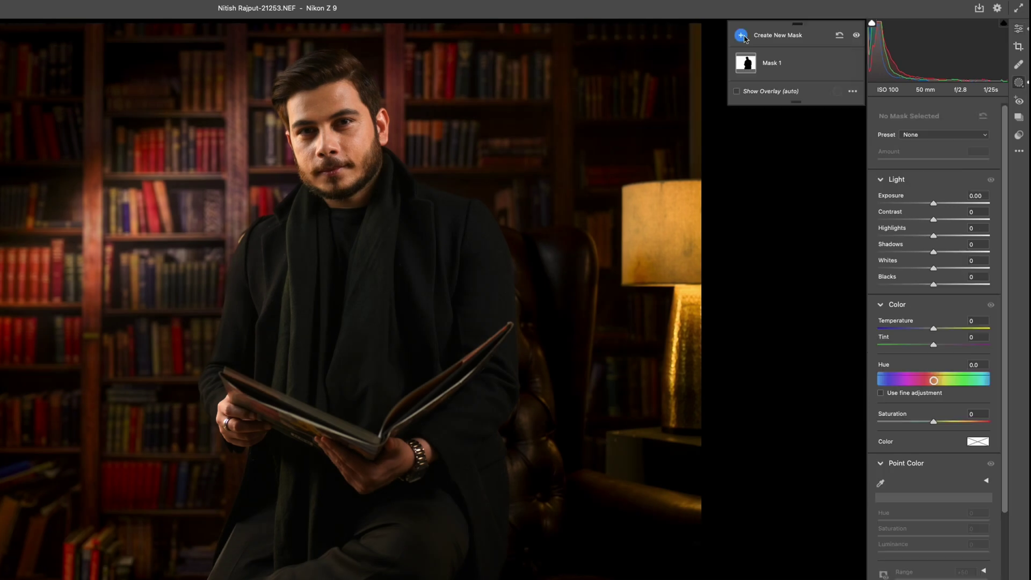
left_click(796, 44)
left_click_drag(933, 232, 932, 234)
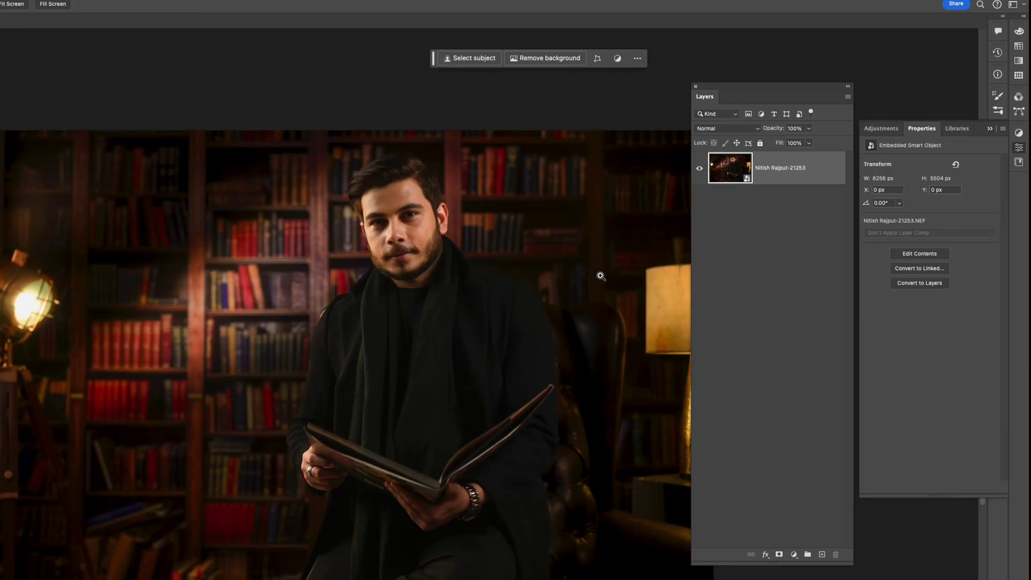
Duplicate as a smart object, apply a Camera Raw Filter (Shadows +100, Blacks +74), invert its mask
right_click(804, 177)
left_click(854, 310)
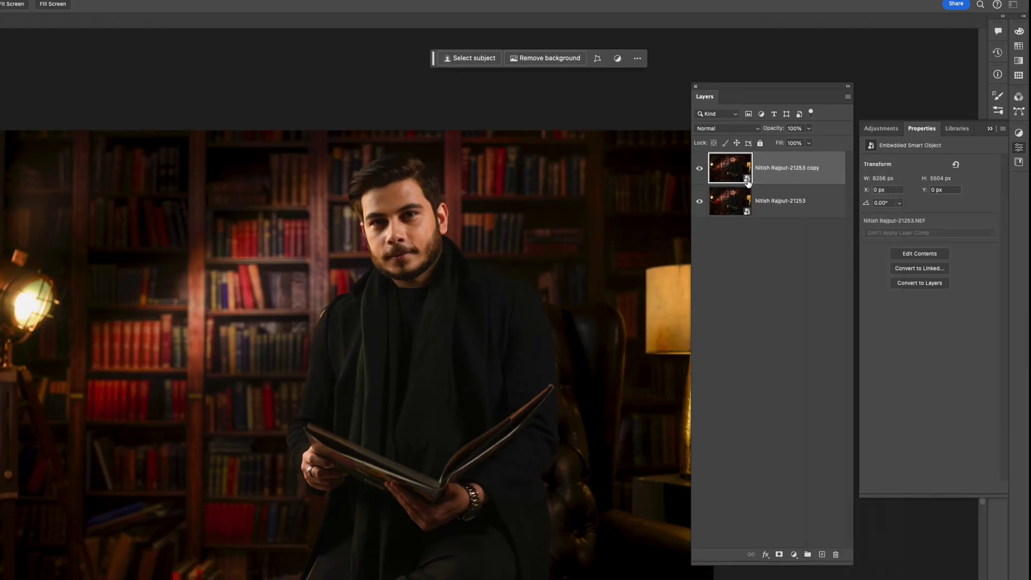
left_click(203, 4)
left_click(247, 76)
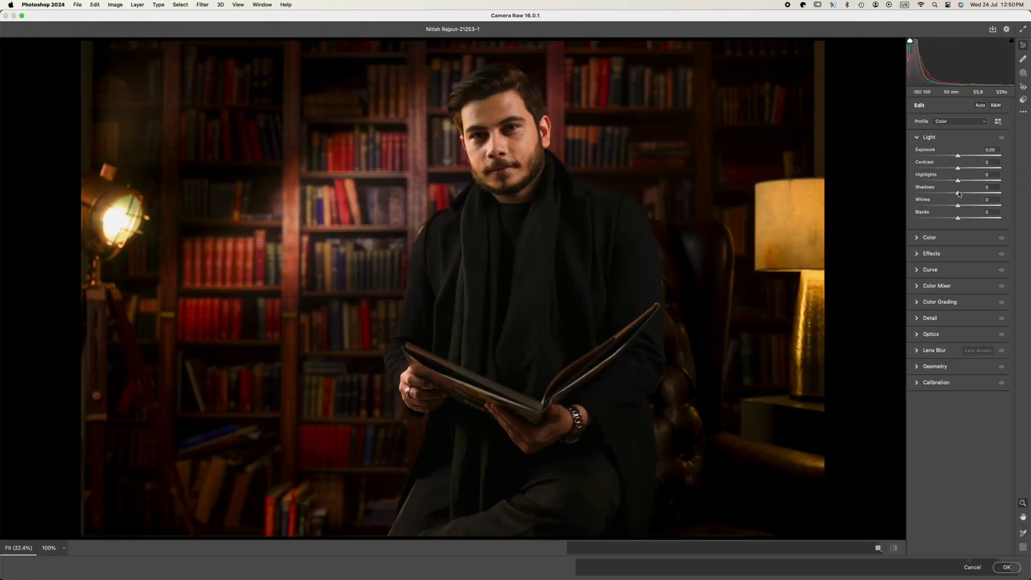
left_click_drag(958, 218, 991, 218)
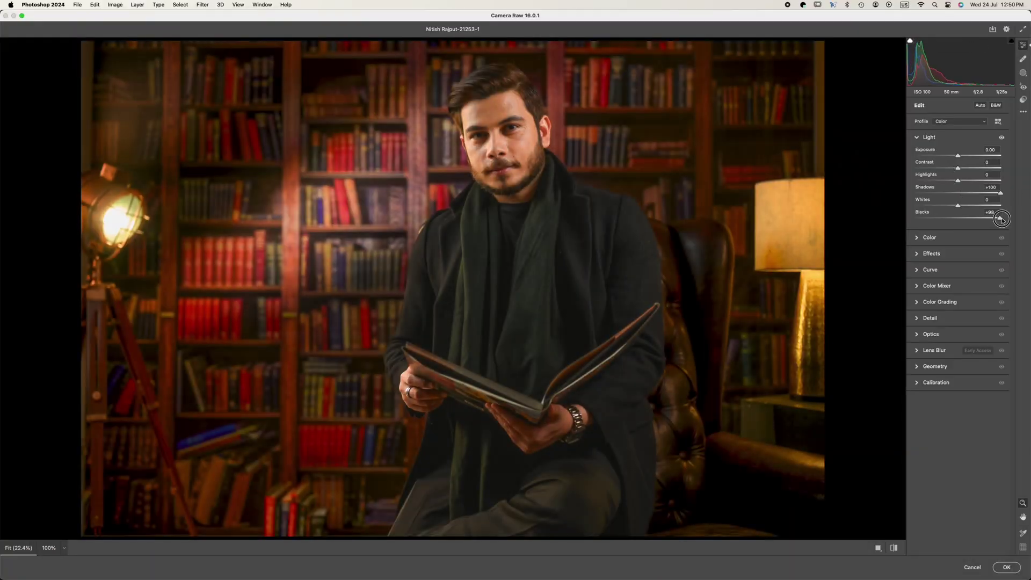
left_click(1007, 567)
key("super+i")
Paint the shadow-lift filter mask in white over the eye and the face and hair
key("z")
left_click(611, 191)
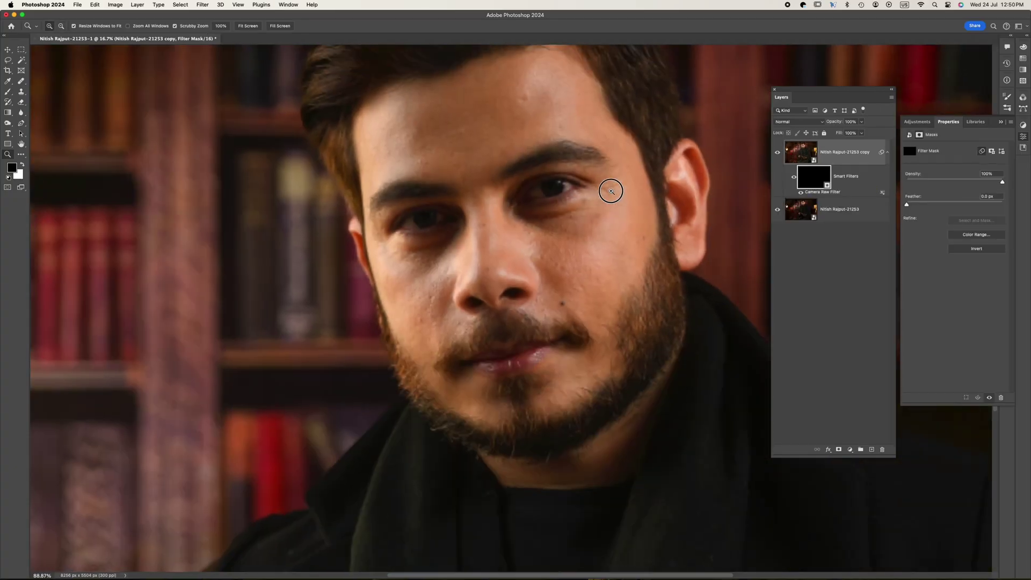
key("b")
key("x")
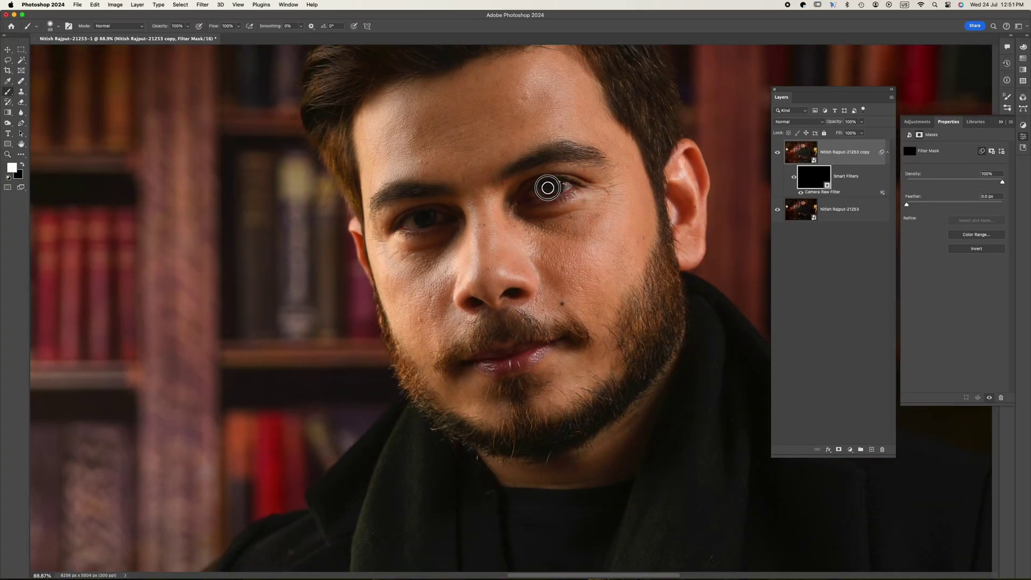
left_click_drag(547, 188, 558, 187)
key("z")
key("super+0")
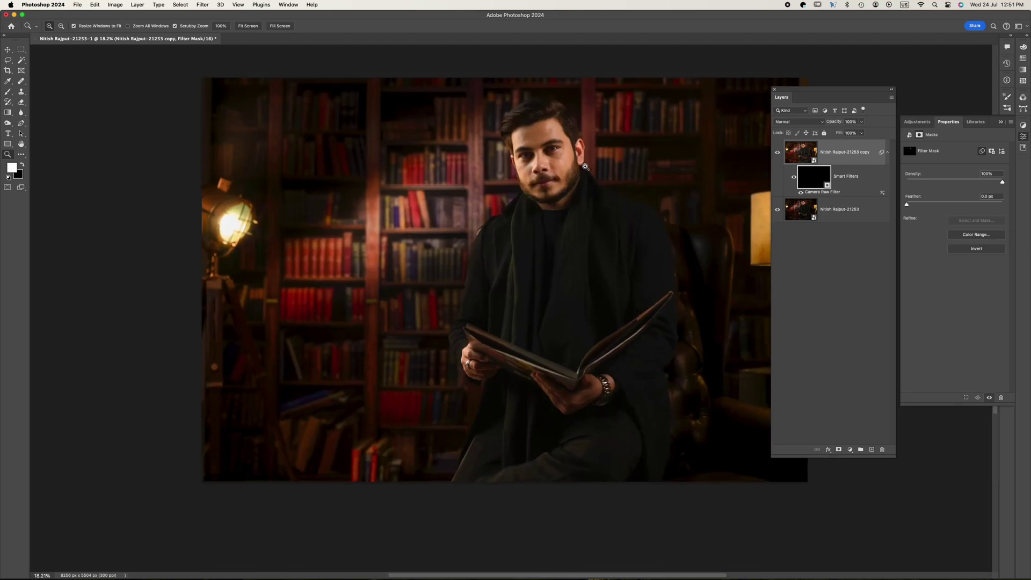
left_click(804, 158)
left_click(817, 177)
key("b")
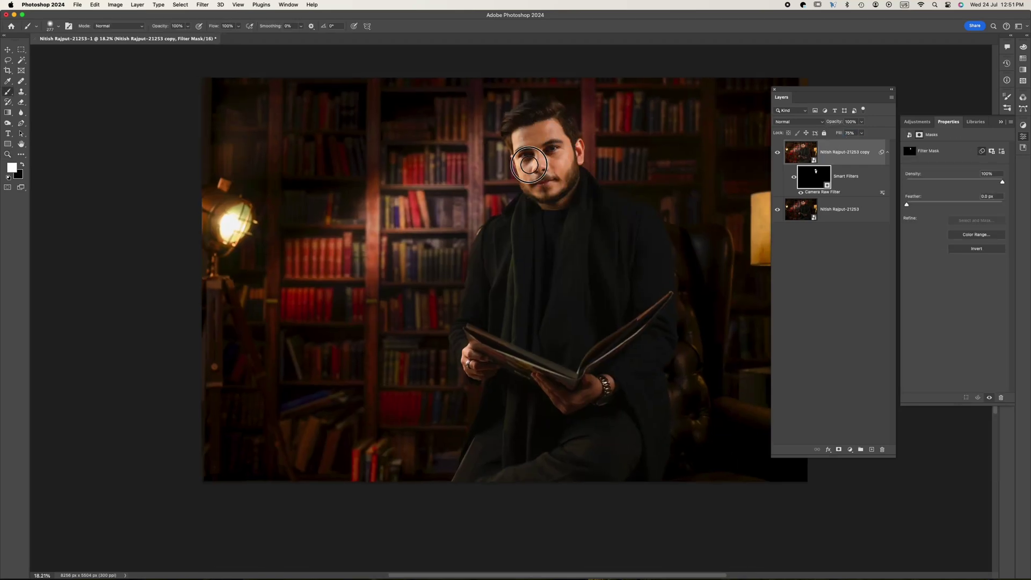
left_click_drag(552, 123, 523, 99)
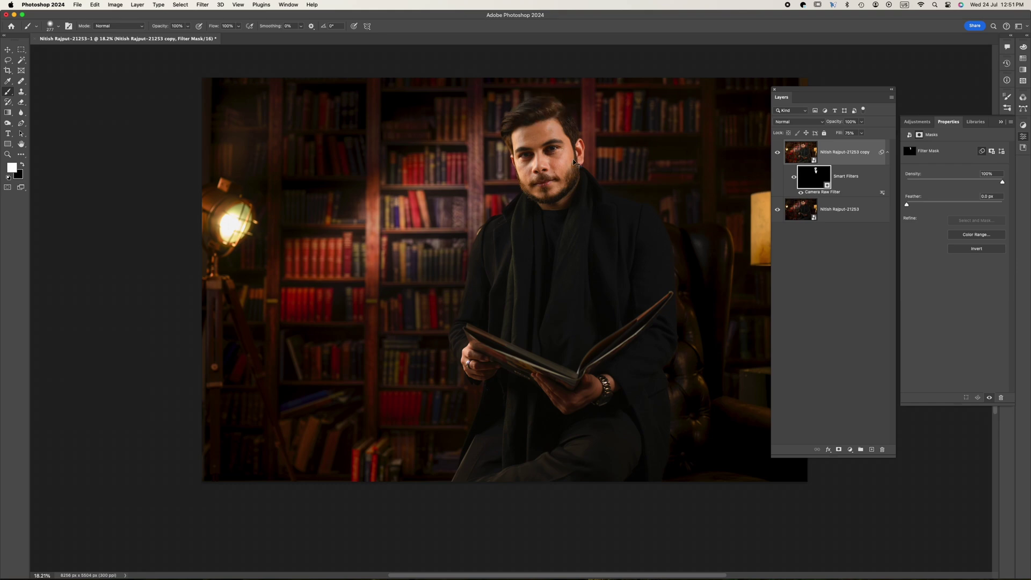
Stamp all visible layers into a new Layer 1 and group the original layers beneath it
left_click(800, 153)
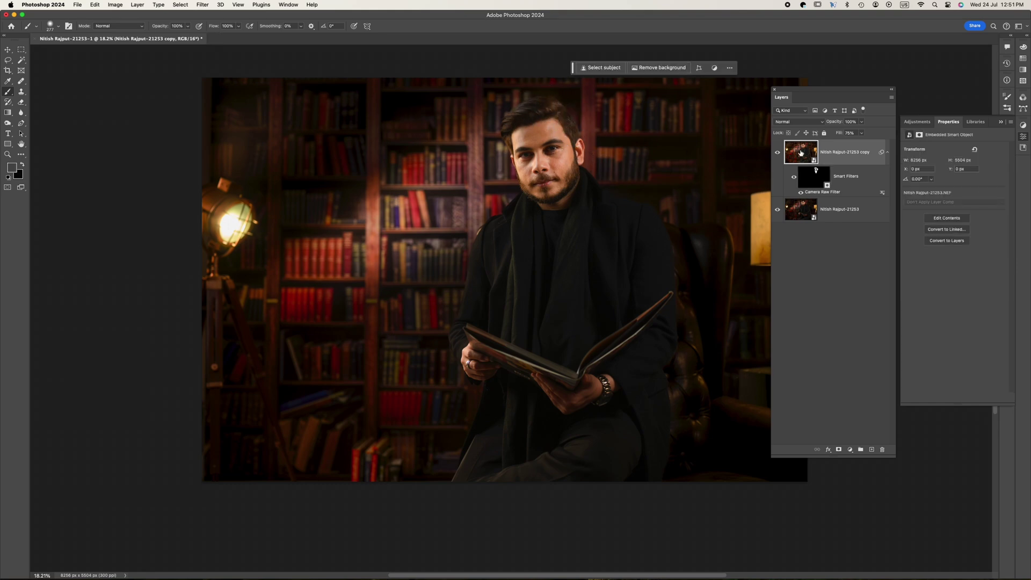
key("z")
left_click_drag(537, 161, 522, 195)
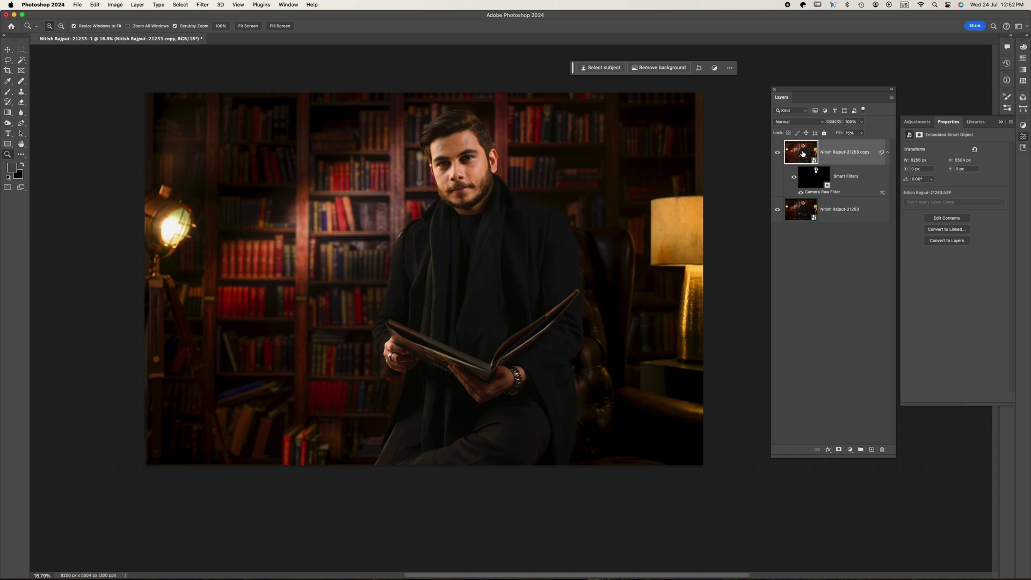
key("ctrl+g")
key("ctrl+alt+shift+e")
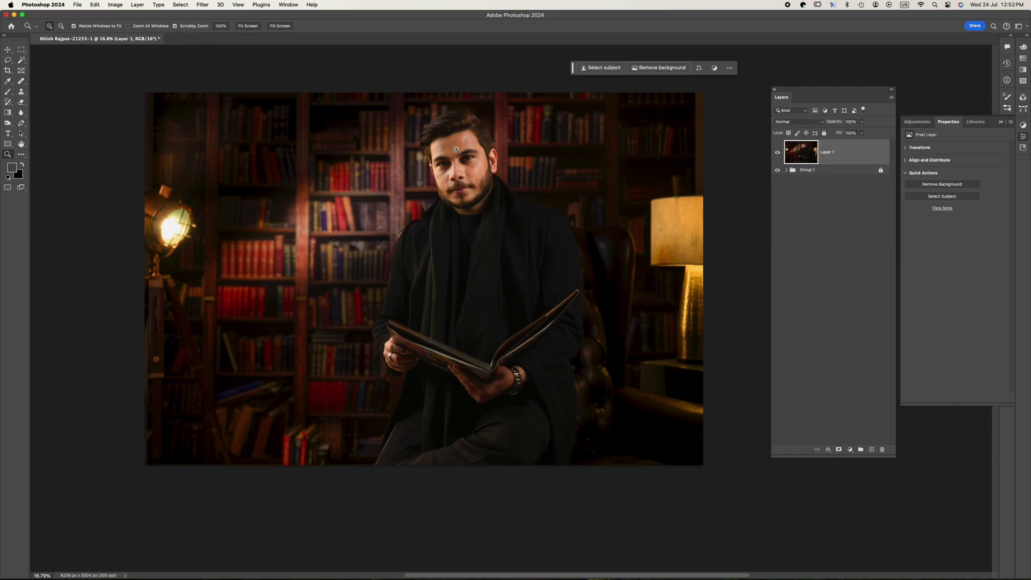
Run the Frequency Separation 16 bit action from the Actions panel
left_click(456, 150)
left_click(289, 4)
left_click(295, 46)
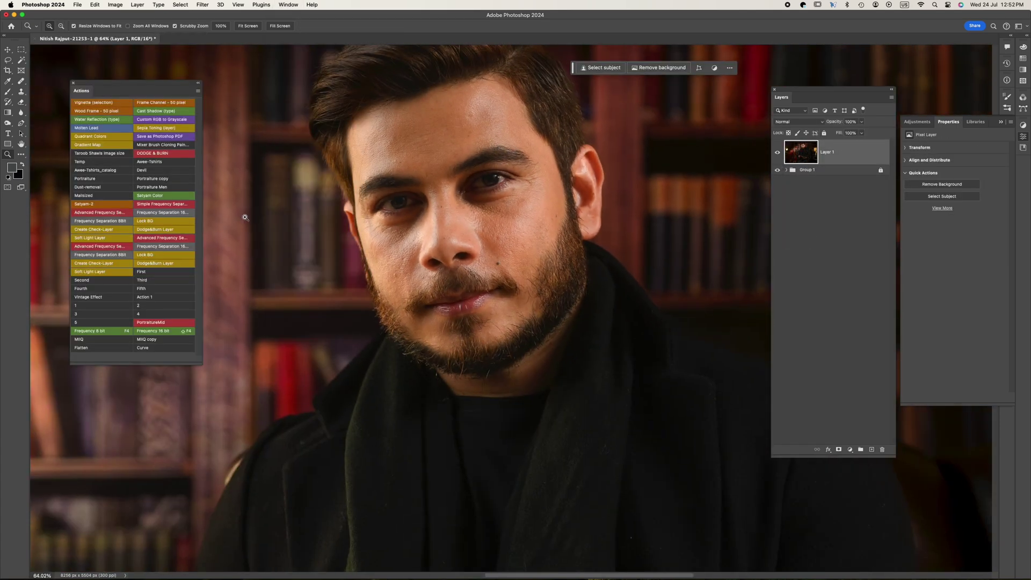
left_click(153, 211)
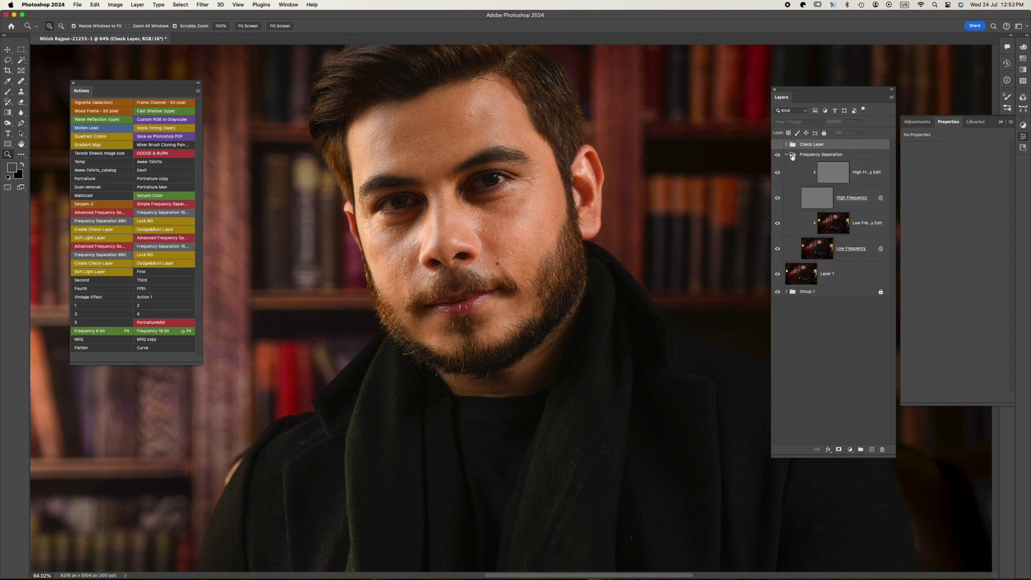
scroll(493, 252, "up", 5)
Set up the Clone Stamp sampling Current Layer, adjusting brush size through 20, 12 and 28
key("s")
key("alt+bracketright")
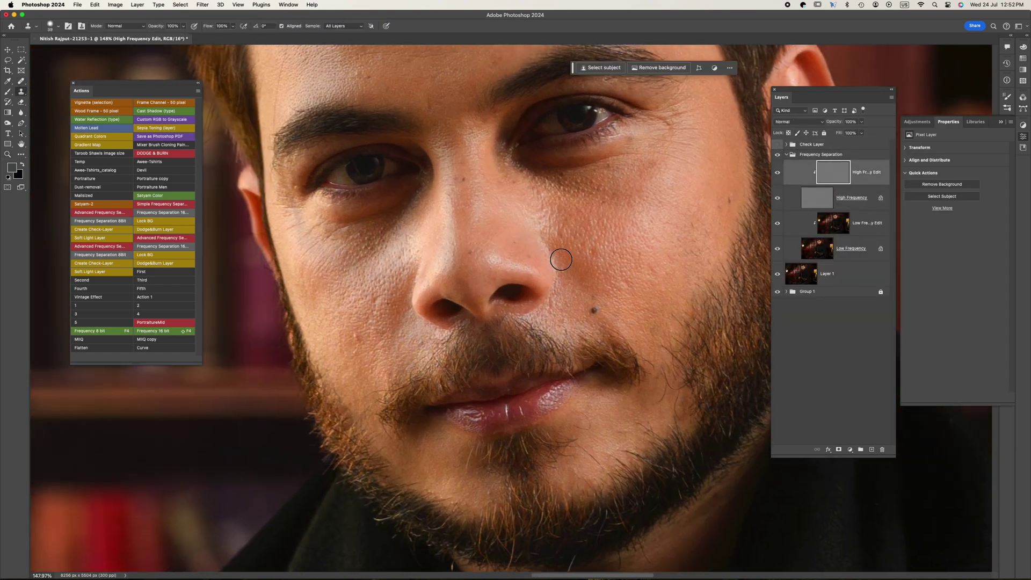
left_click(344, 26)
left_click_drag(378, 294, 389, 294)
left_click_drag(366, 355, 338, 340)
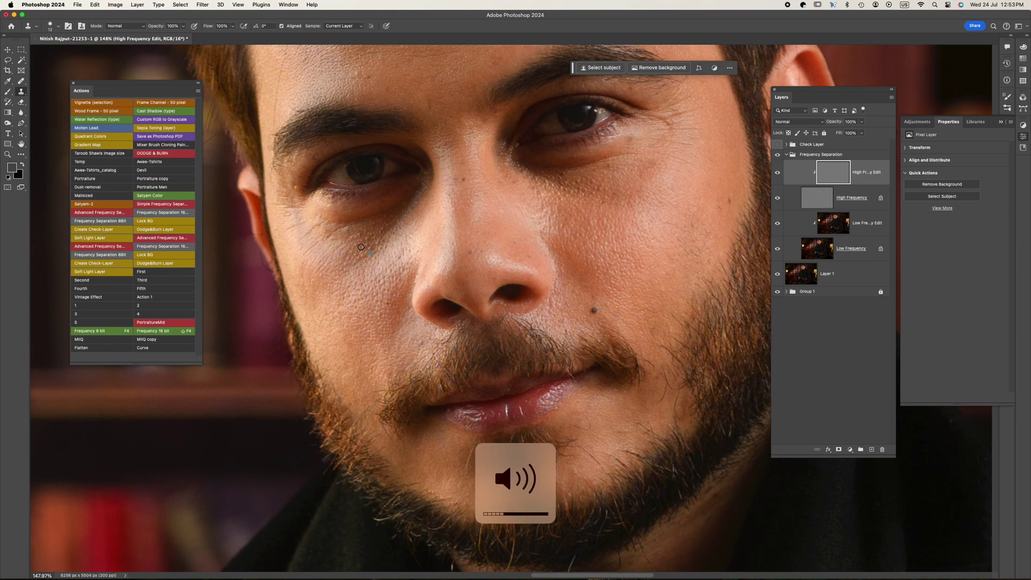
scroll(362, 282, "up", 5)
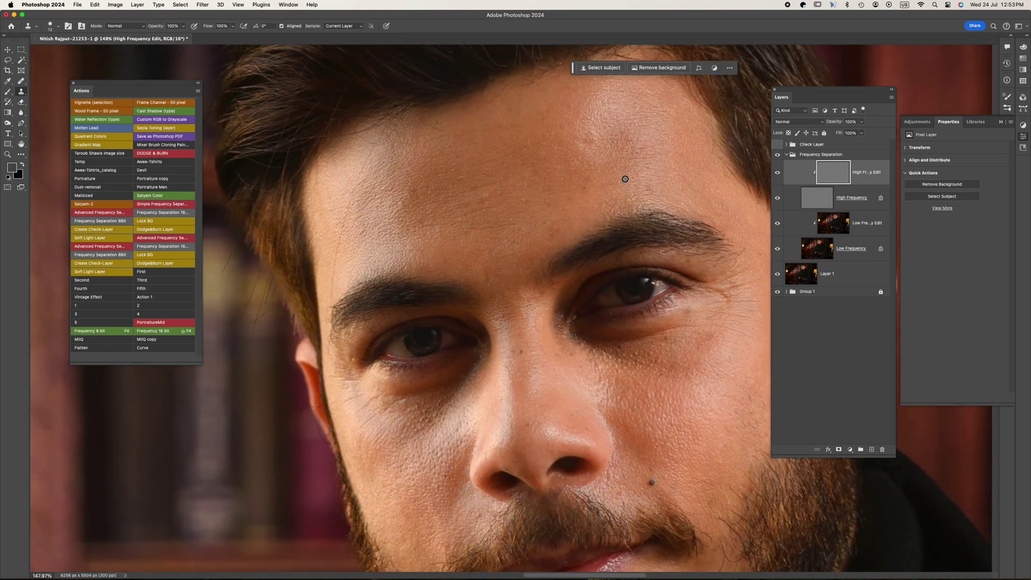
scroll(625, 179, "right", 5)
left_click_drag(524, 137, 534, 134)
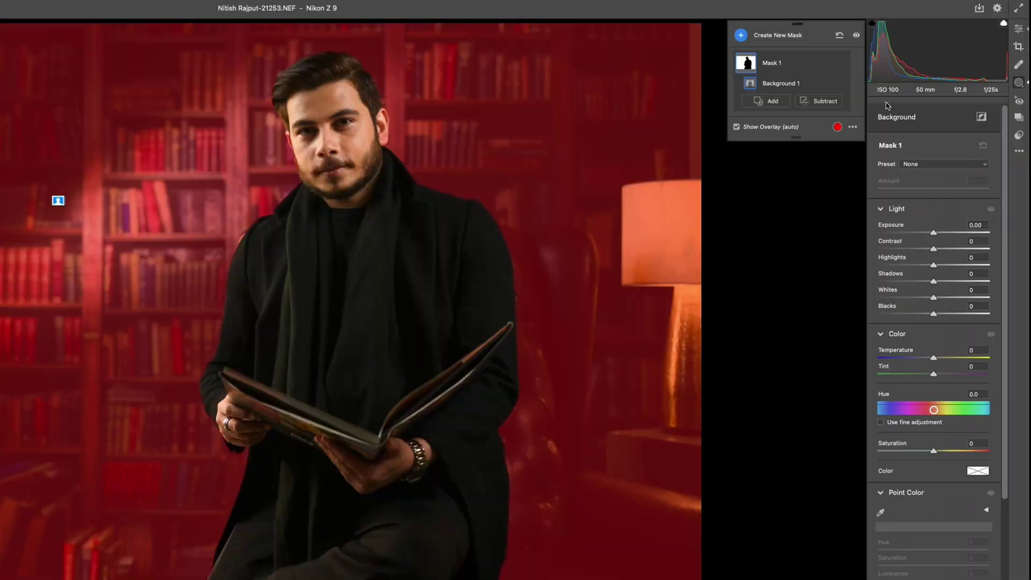
Adjust the Background mask to Exposure -0.70, Highlights -19, Shadows +26, Blacks -8
mouse_move(933, 233)
left_mouse_down()
mouse_move(924, 232)
mouse_move(923, 267)
left_mouse_up()
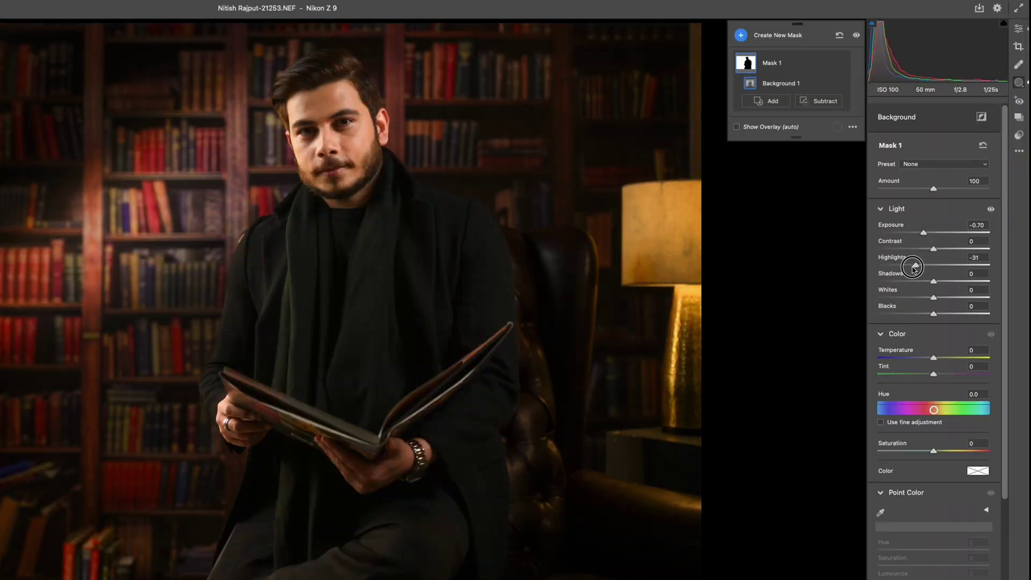
left_click_drag(934, 314, 948, 281)
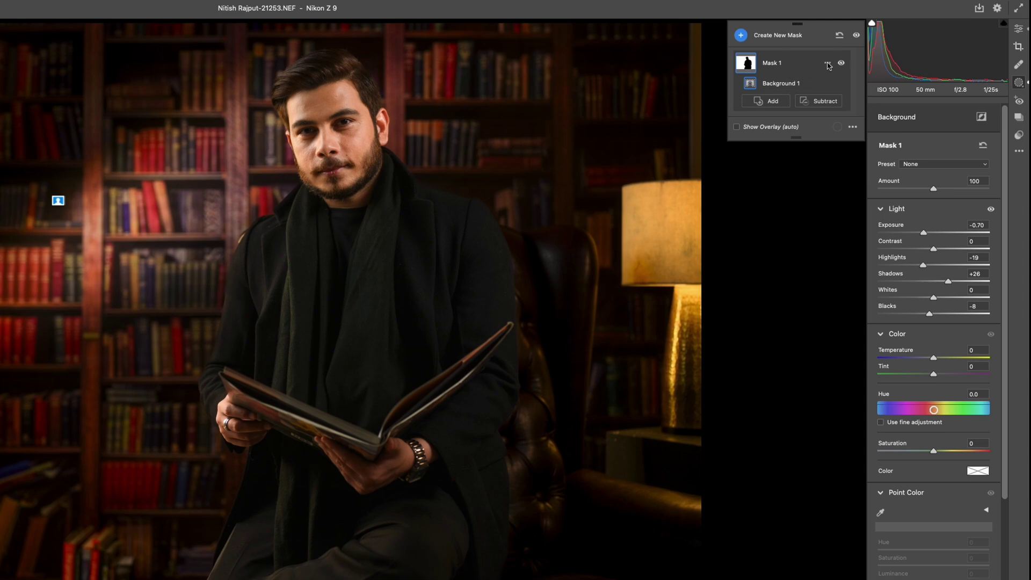
left_click(1019, 29)
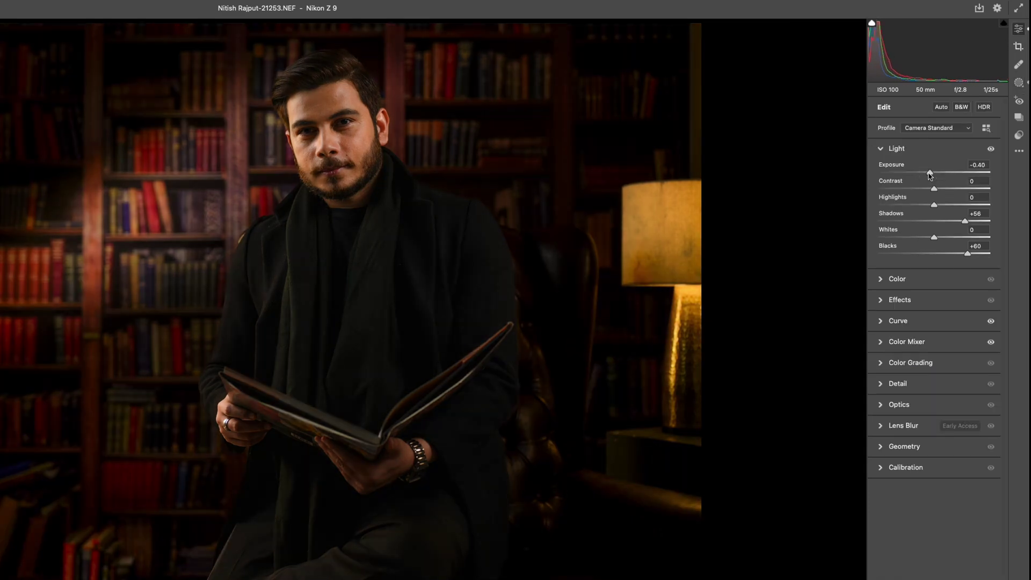
Add a Subject mask darkened to Exposure -0.15
left_click(1019, 81)
left_click(756, 35)
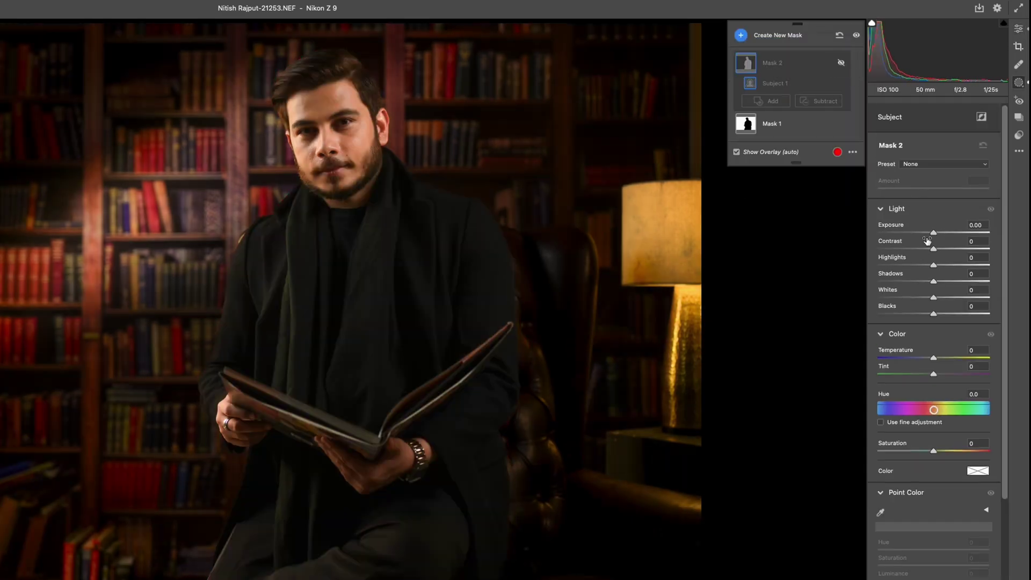
left_click_drag(933, 232, 933, 235)
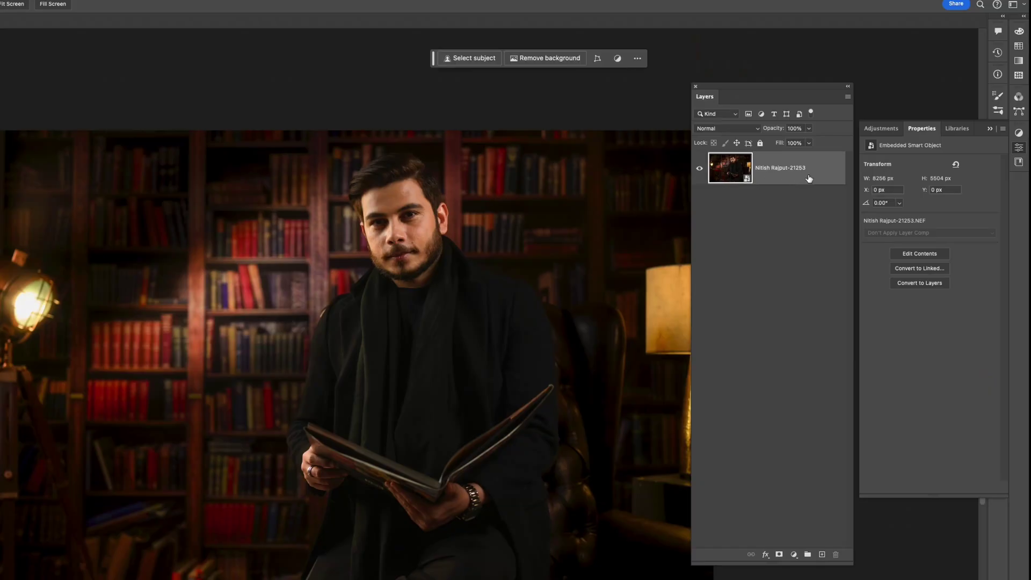
Duplicate the portrait as a new smart object and apply Camera Raw with Shadows +100 and lifted Blacks
right_click(807, 173)
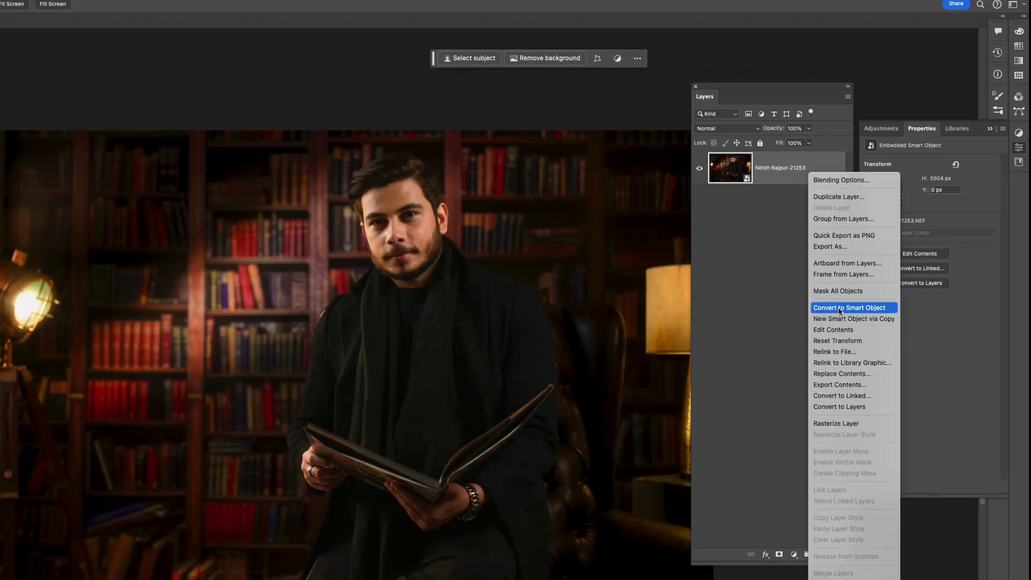
left_click(830, 317)
left_click(87, 7)
left_click(138, 106)
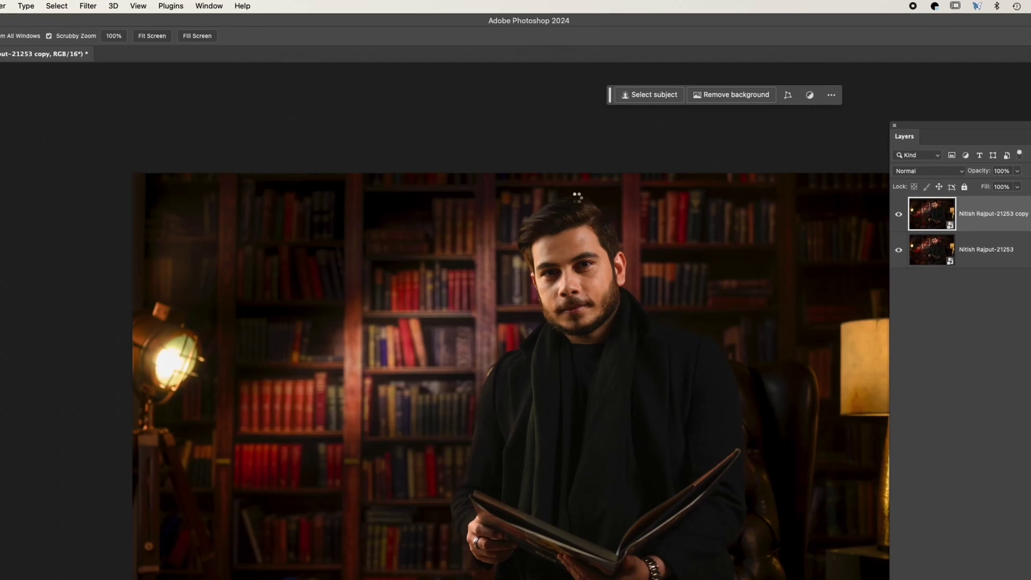
left_click_drag(934, 221, 990, 222)
left_click_drag(934, 253, 980, 256)
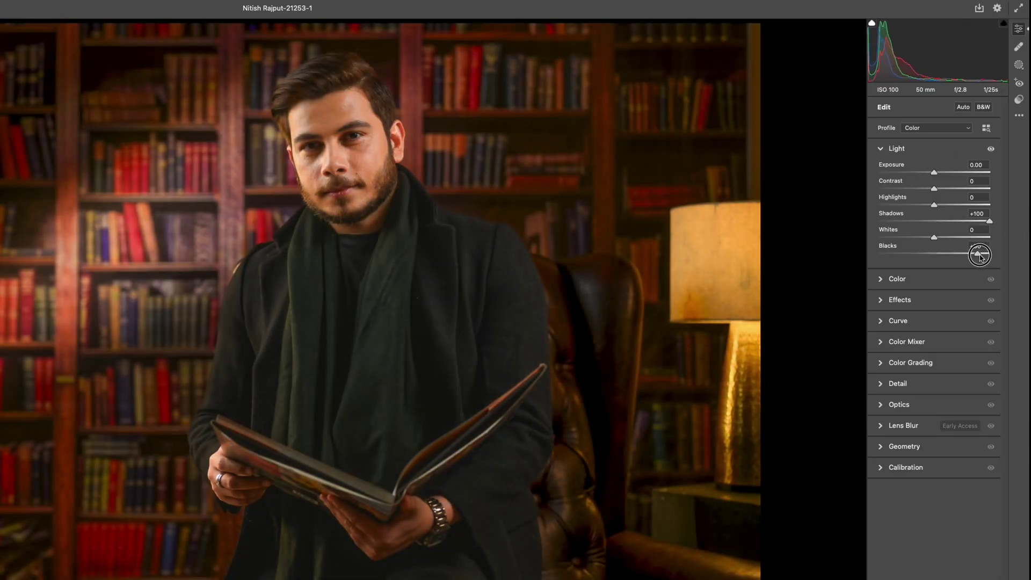
key("Return")
Invert the copy's filter mask, brush on it, and lower the copy's fill to 85%
key("ctrl+i")
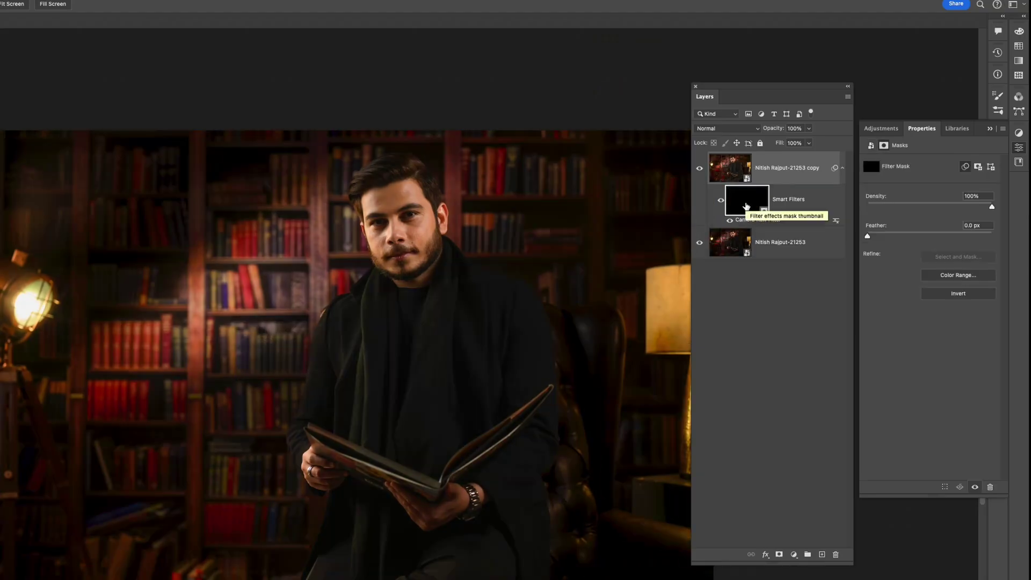
left_click(491, 219)
key("b")
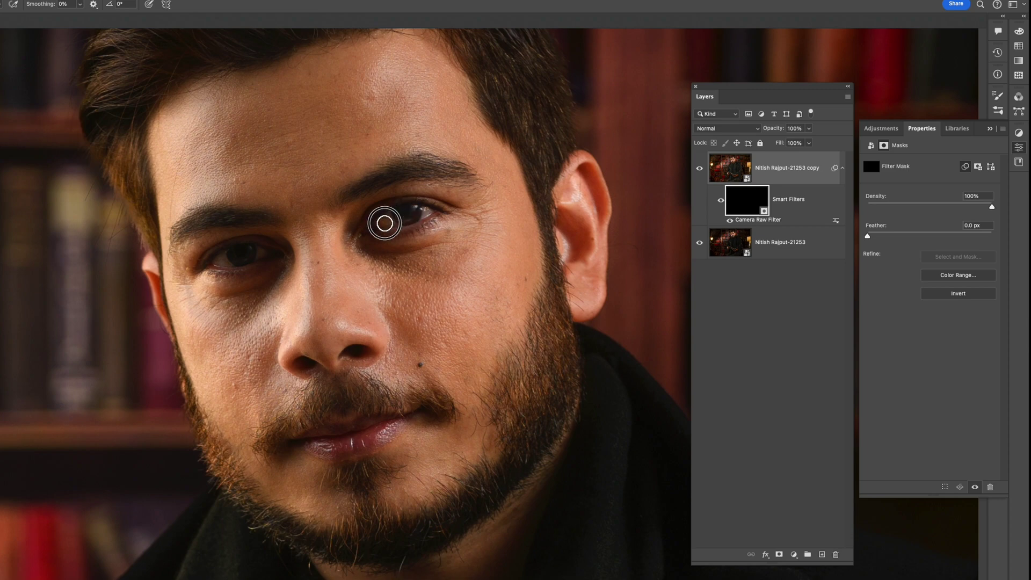
key("z")
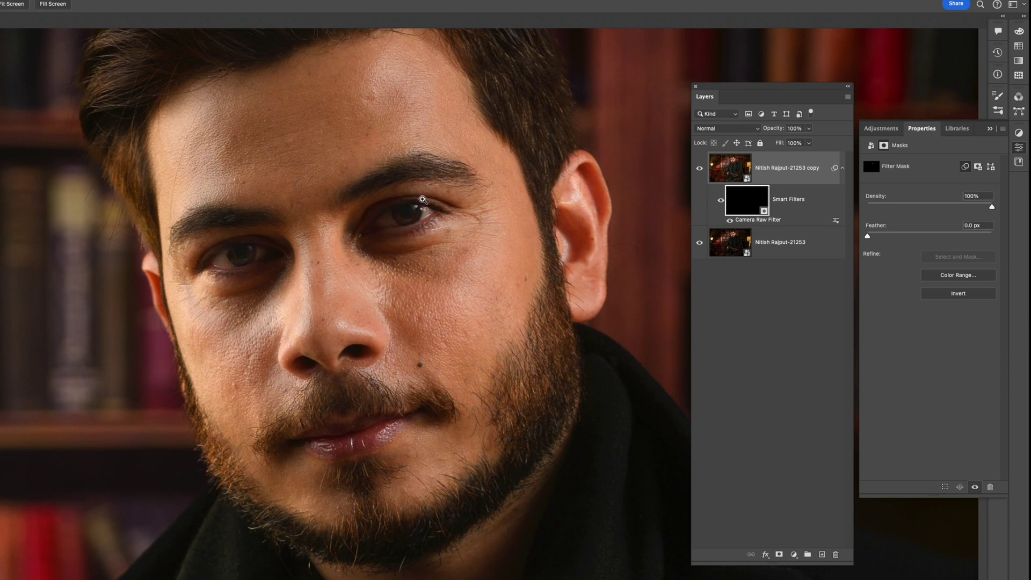
left_click(445, 187, "alt")
left_click(731, 168)
left_click_drag(788, 143, 781, 146)
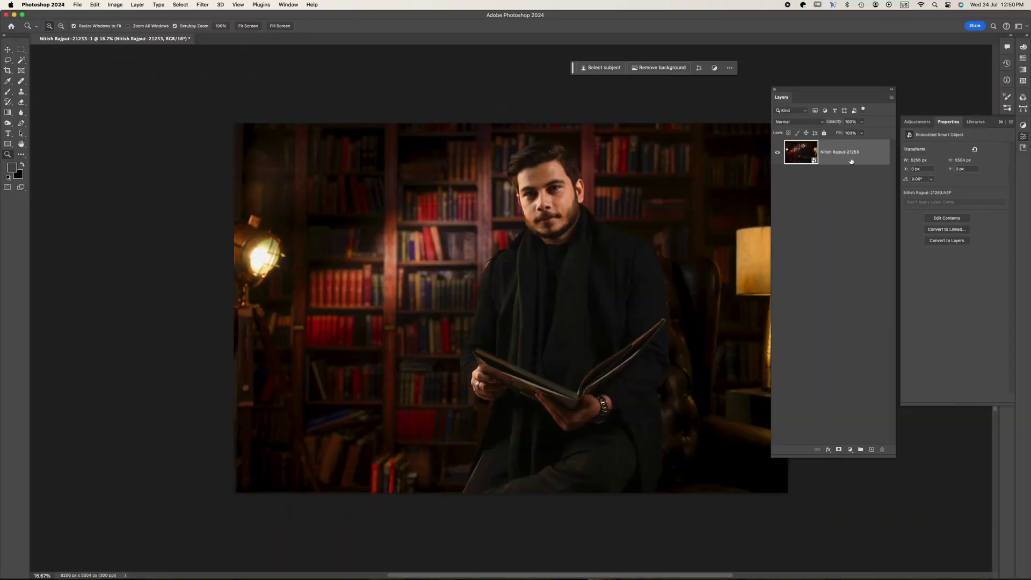
Duplicate the portrait layer and apply Camera Raw with Shadows +100 and Blacks +98
right_click(858, 156)
left_click(896, 261)
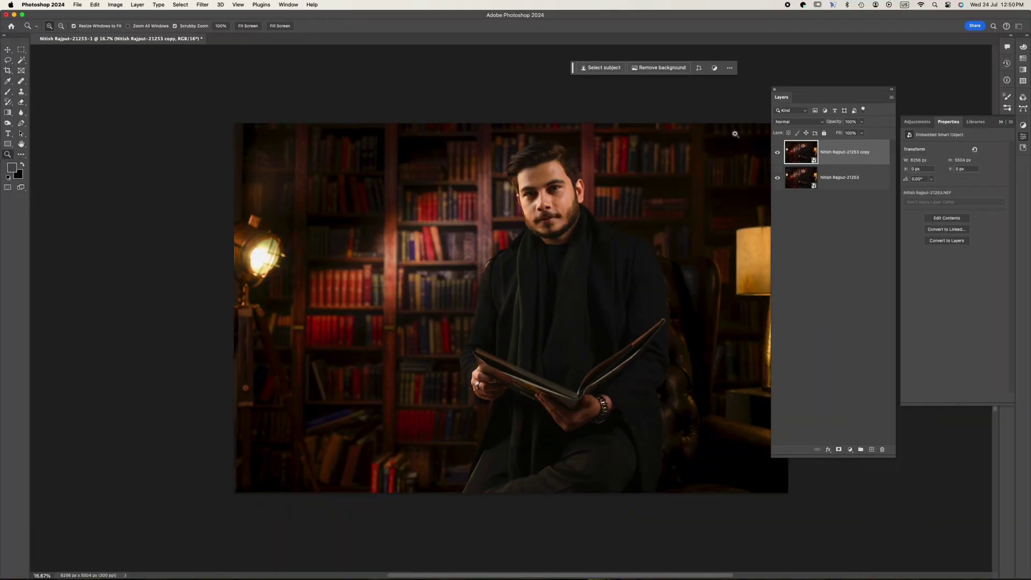
left_click(206, 5)
left_click(225, 74)
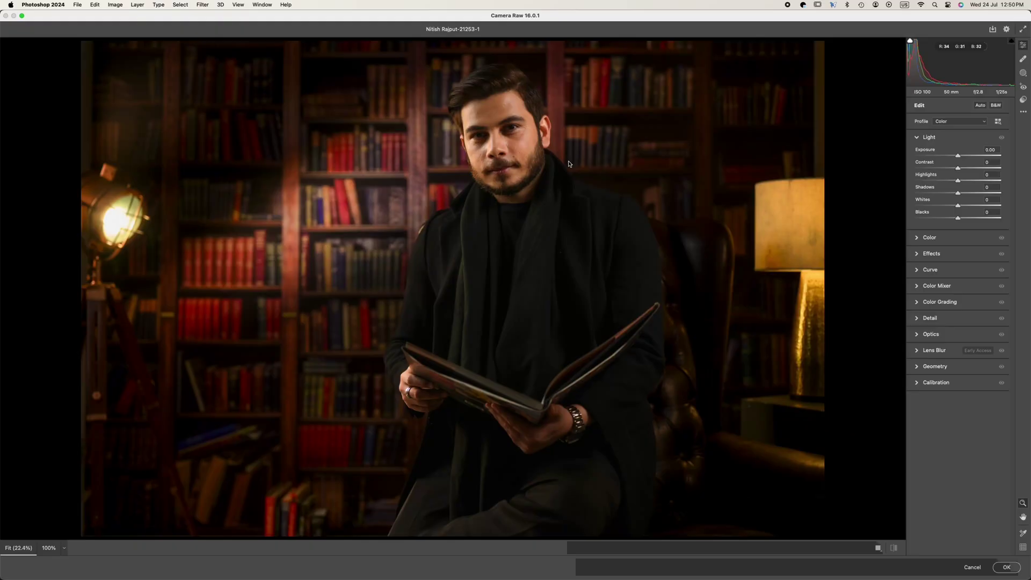
mouse_move(958, 193)
left_mouse_down()
mouse_move(1001, 192)
mouse_move(1001, 219)
left_mouse_up()
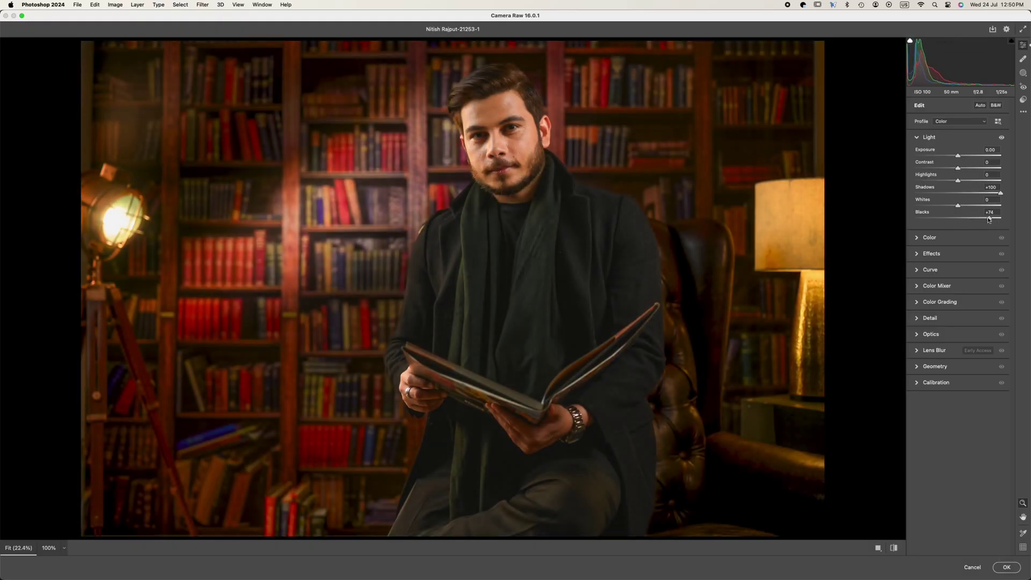
left_click(1008, 567)
Invert the Camera Raw filter mask to black and make white the painting colour
left_click(976, 249)
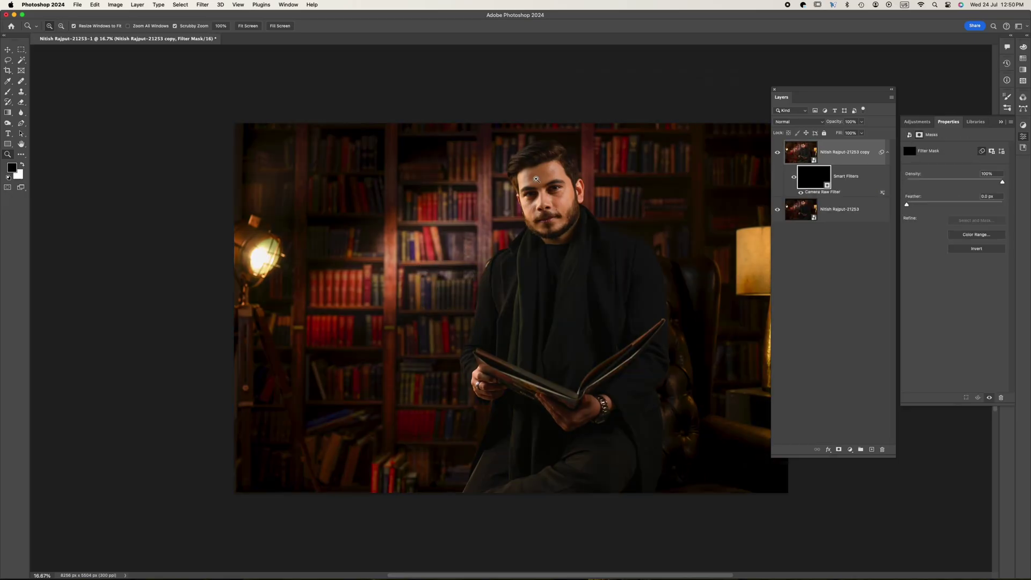
left_click_drag(586, 191, 612, 191)
key("super+0")
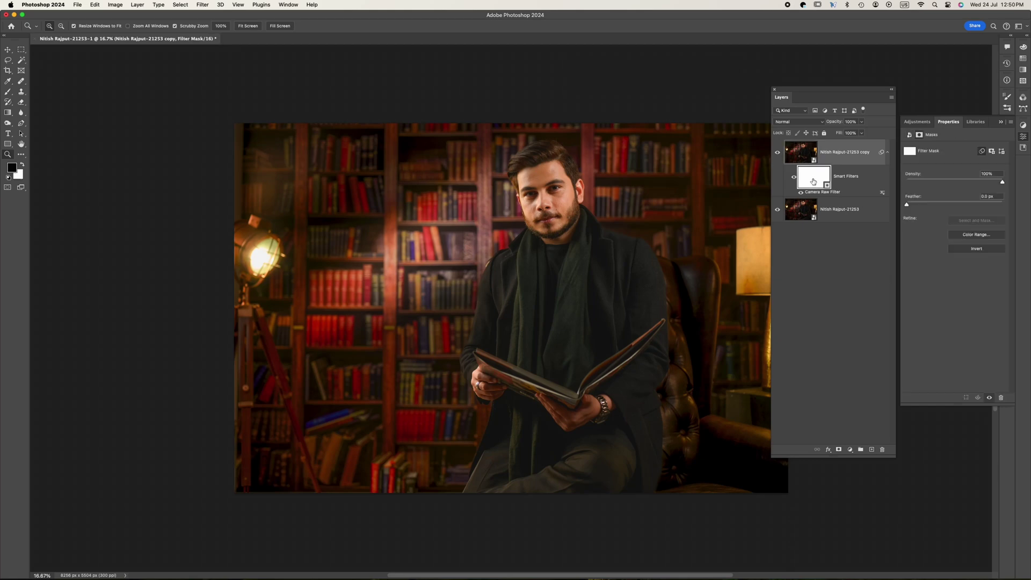
key("x")
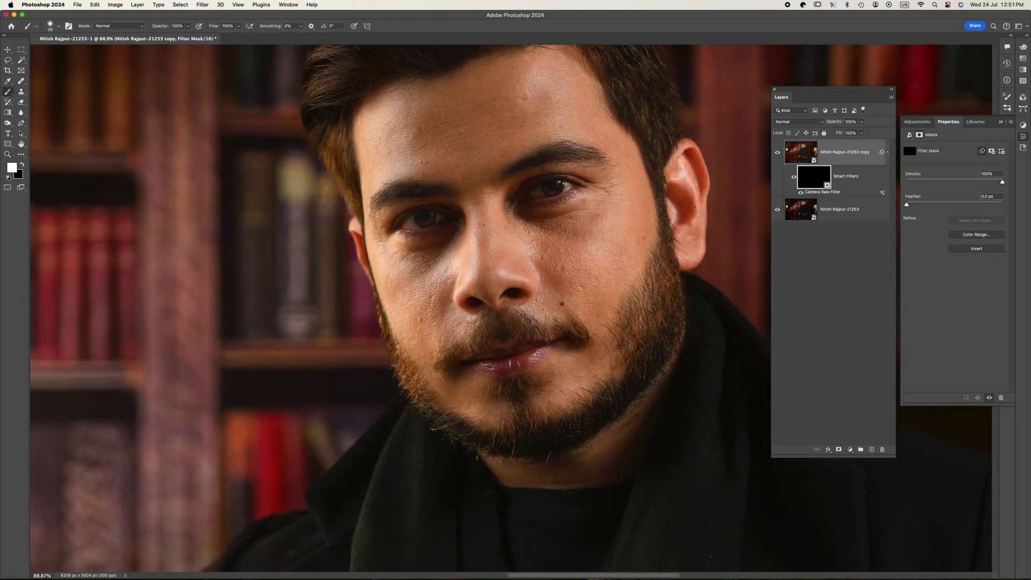
key("z")
key("ctrl+0")
Paint white on the filter mask to reveal the brightening over the face and hair
left_click(800, 152)
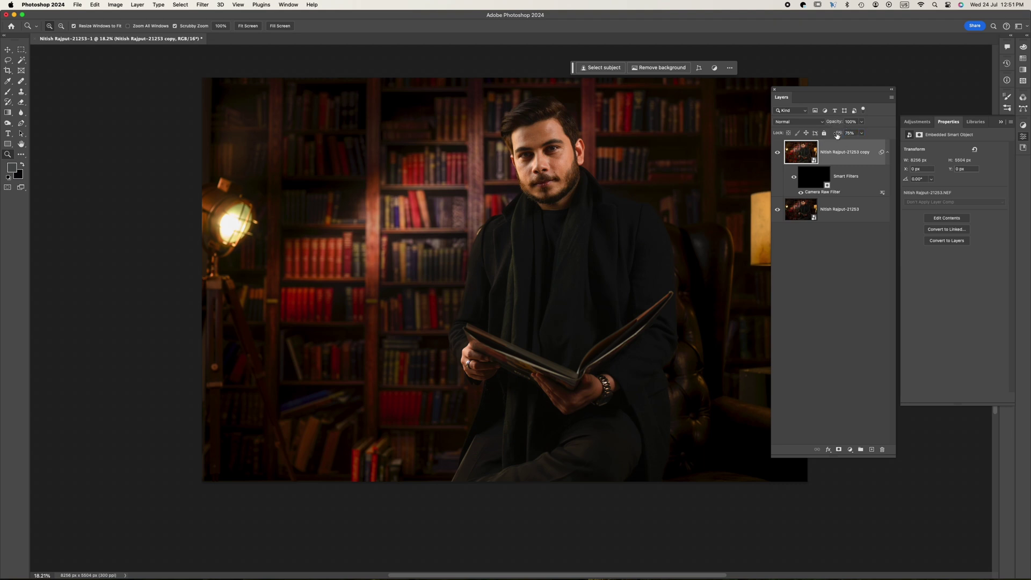
left_click(815, 177)
key("b")
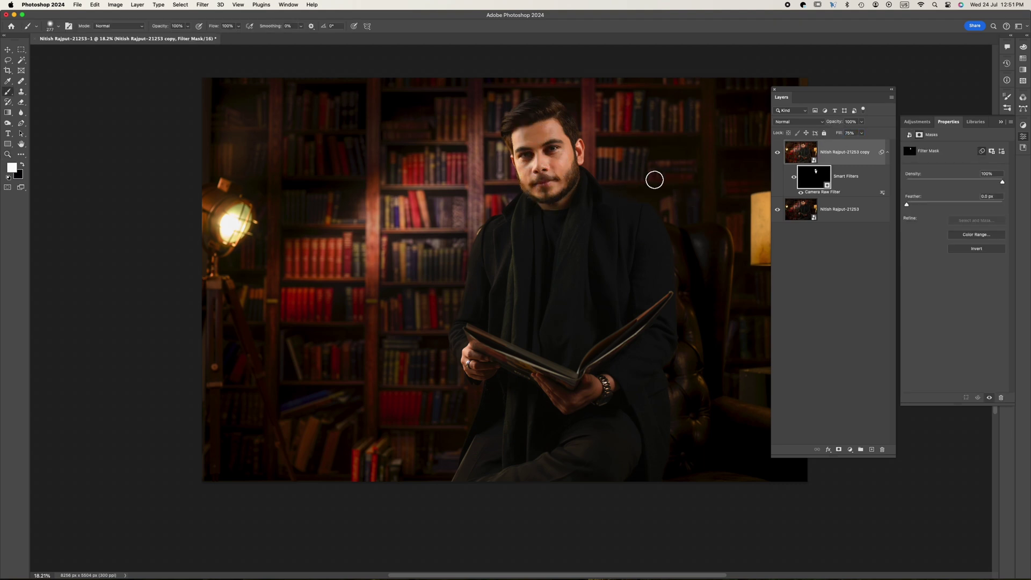
left_click_drag(557, 122, 532, 105)
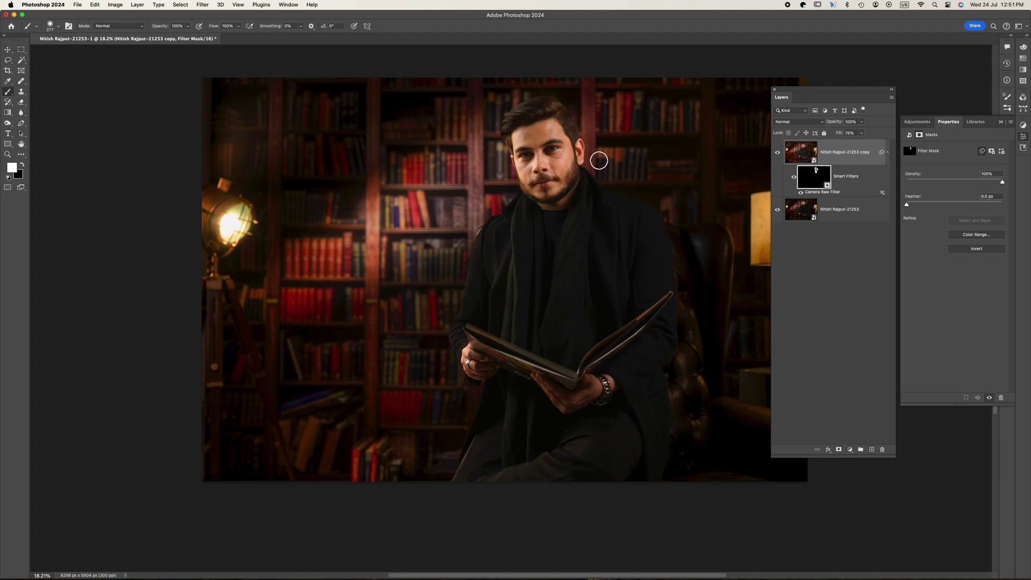
left_click(802, 153)
key("z")
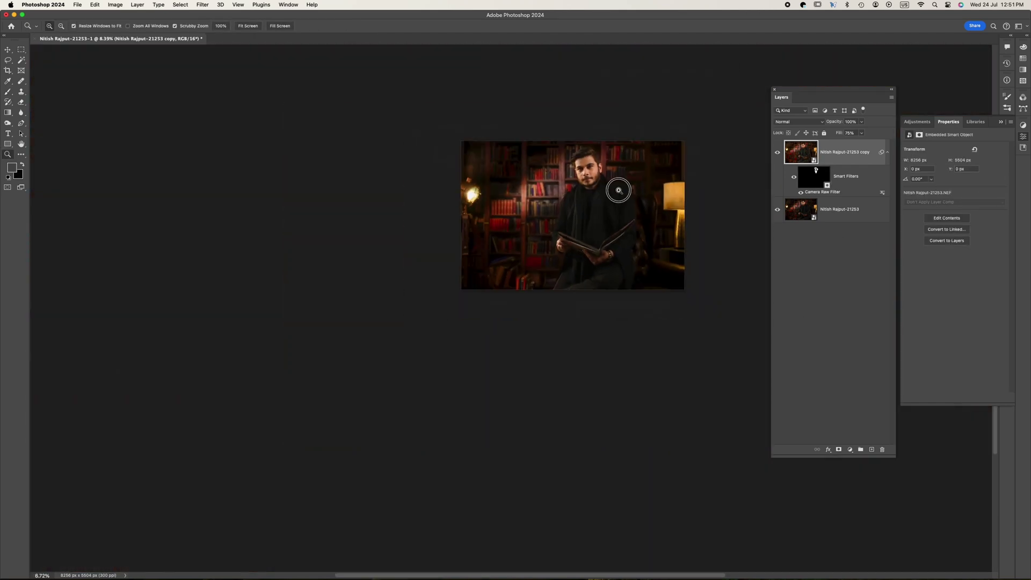
mouse_move(617, 189)
left_mouse_down()
mouse_move(523, 195)
mouse_move(532, 197)
left_mouse_up()
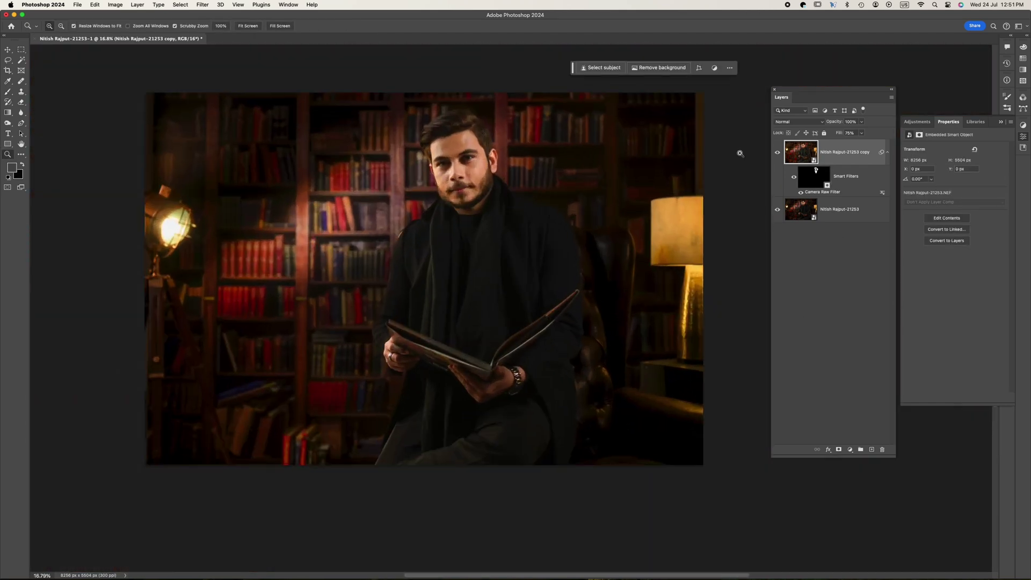
Stamp all visible layers into a new layer, group the originals, and show the Actions panel
key("ctrl+g")
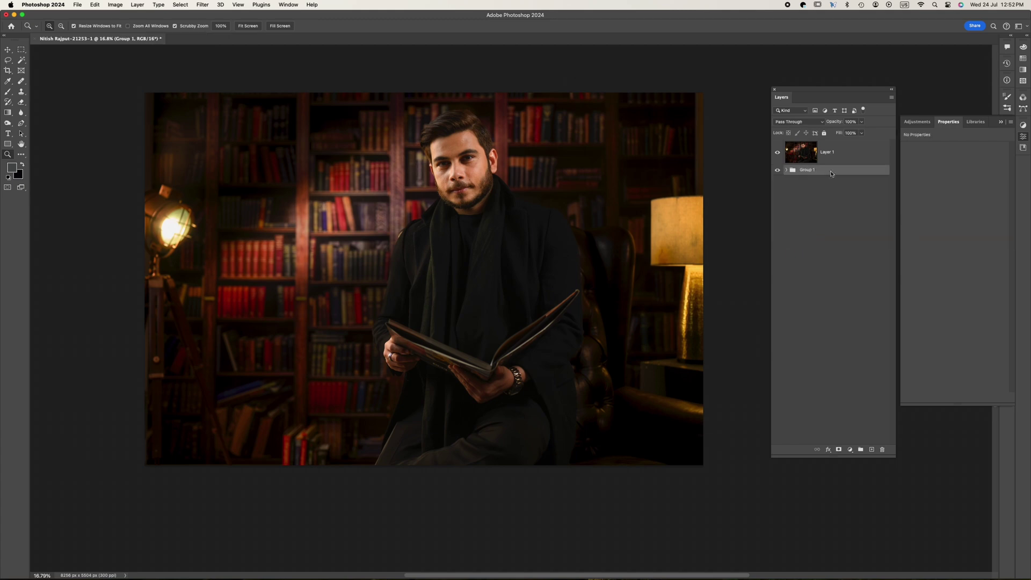
key("ctrl+alt+shift+e")
left_click_drag(458, 150, 703, 159)
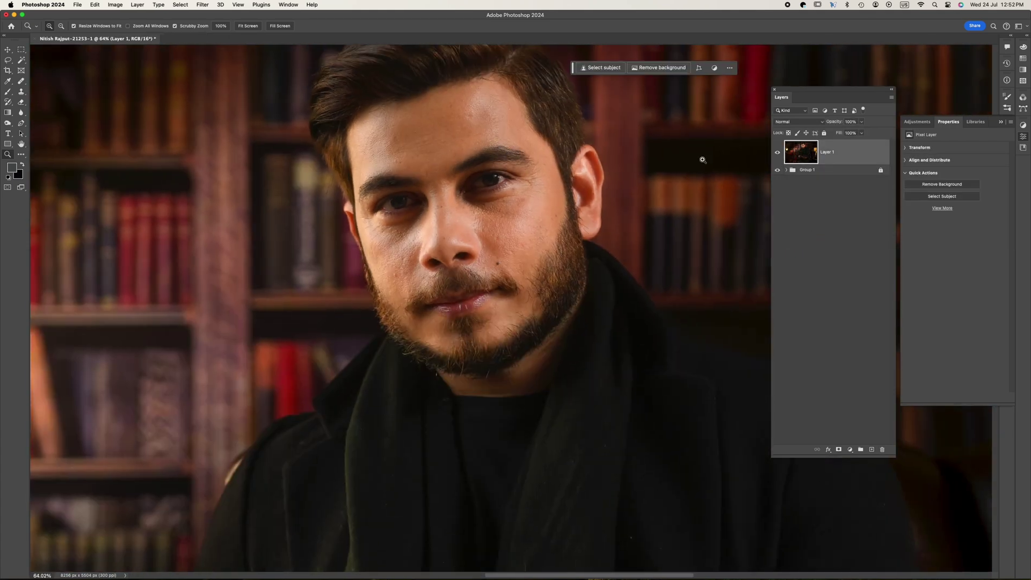
left_click(280, 4)
left_click(294, 48)
Run the Frequency Separation 16 action and set a 13 px Clone Stamp on High Frequency Edit
left_click(153, 212)
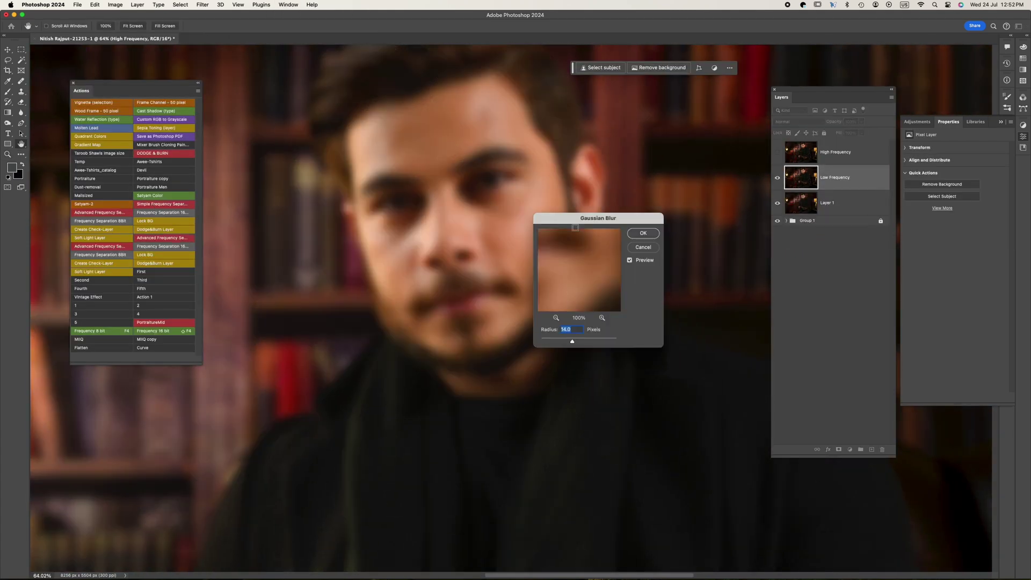
mouse_move(493, 250)
left_mouse_down()
mouse_move(511, 234)
mouse_move(592, 241)
left_mouse_up()
key("s")
key("alt+bracketright")
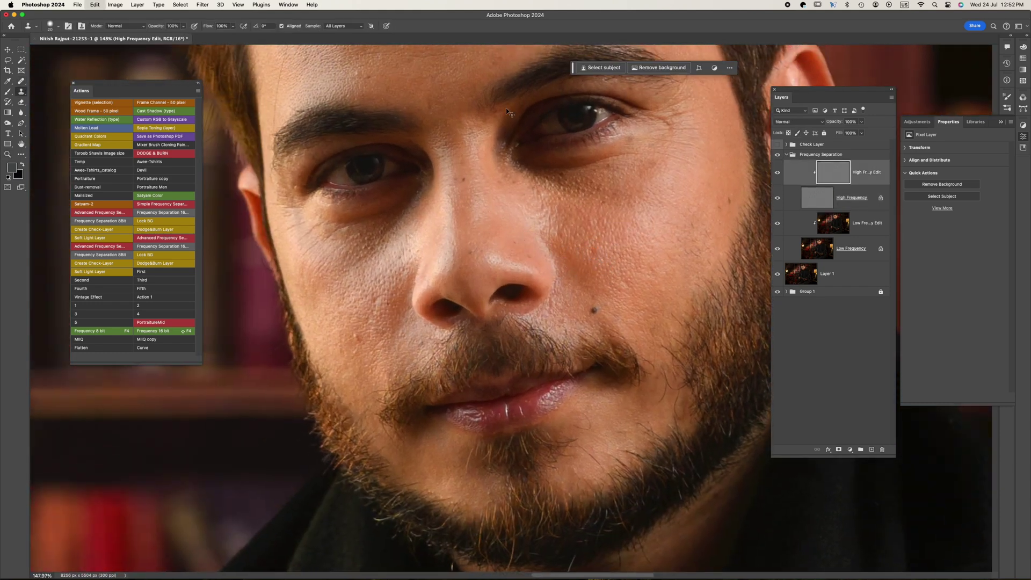
left_click(343, 25)
key("bracketleft")
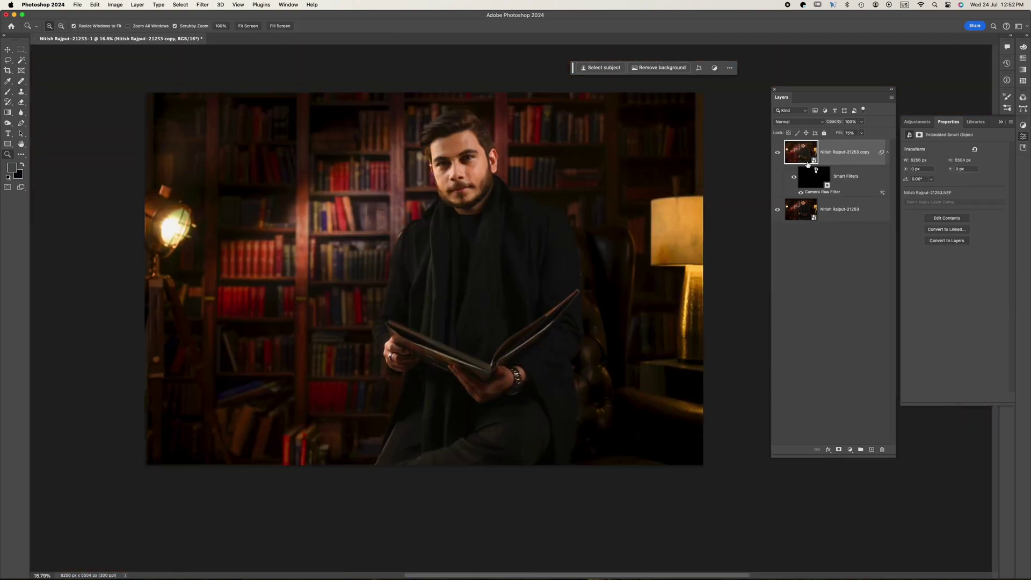
Stamp the visible layers into Layer 1 again above Group 1 of the originals
key("super+g")
key("super+alt+shift+e")
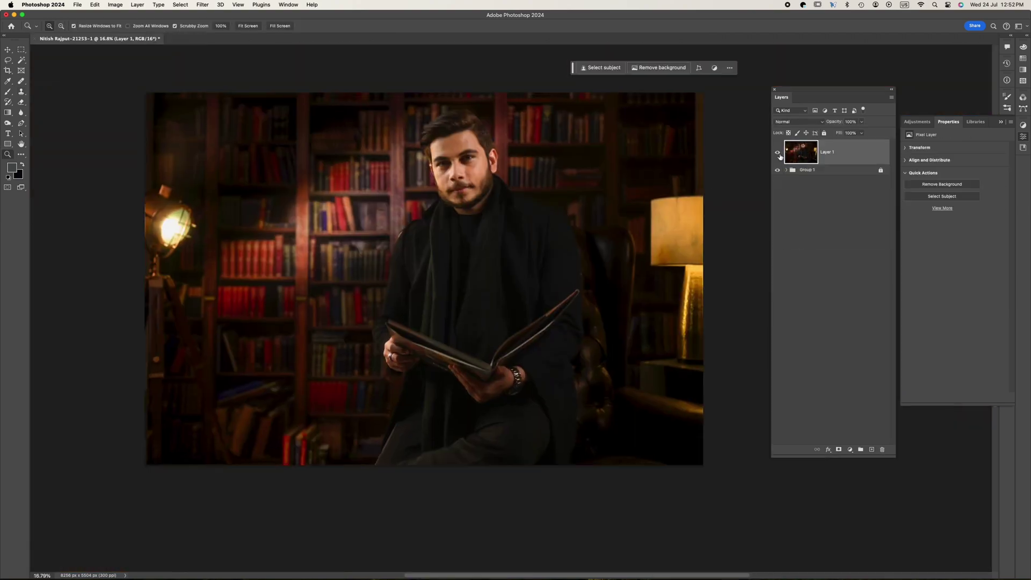
left_click_drag(467, 148, 537, 148)
Run the frequency separation action, hide the Check Layer group, and select the High Frequency layer
left_click(289, 4)
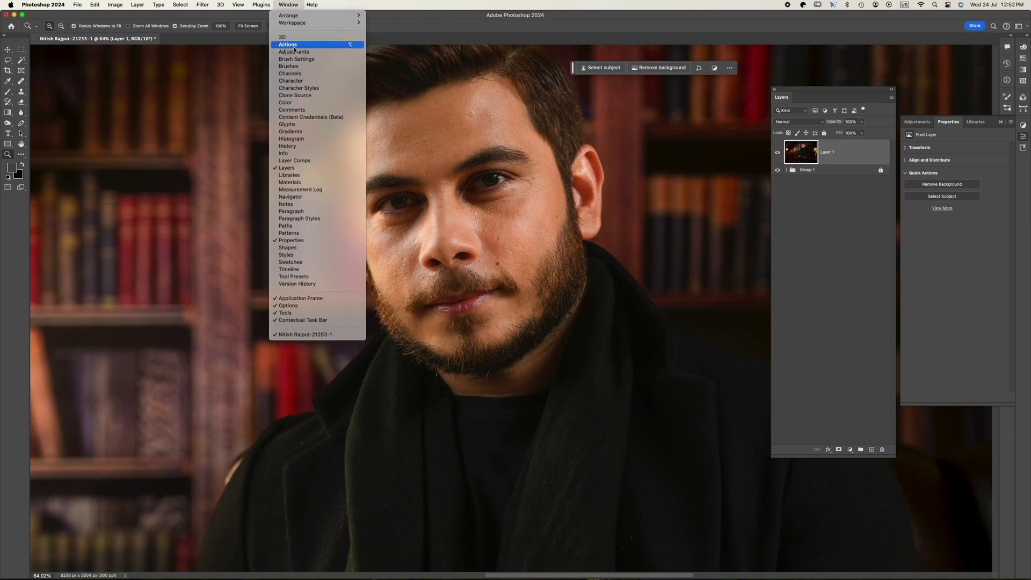
left_click(272, 144)
left_click(157, 238)
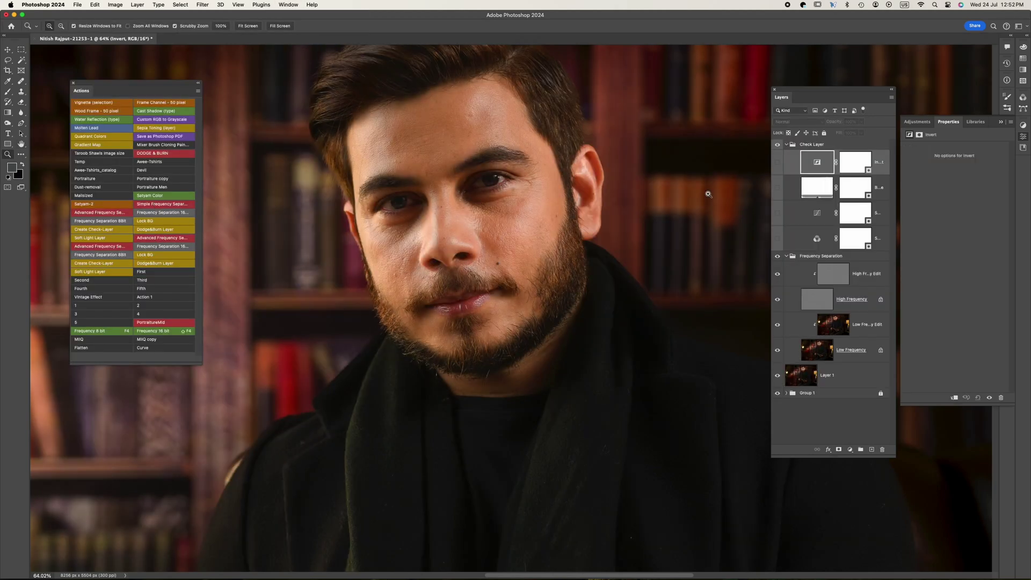
left_click(777, 145)
left_click(817, 198)
scroll(439, 233, "up", 3)
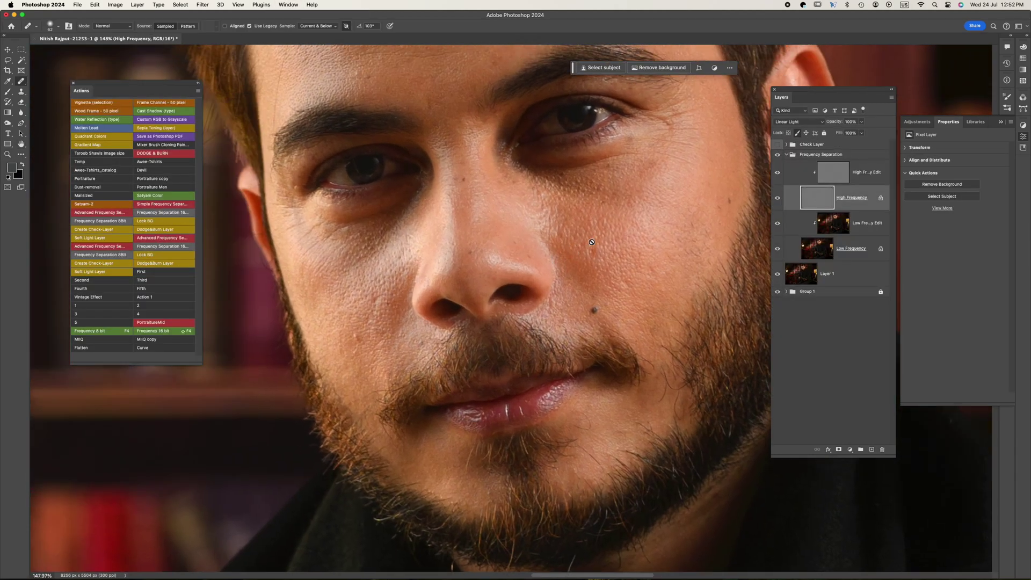
Set a small Clone Stamp sampling the current layer on High Frequency Edit and sample clean forehead skin
key("s")
left_click(836, 173)
left_click(343, 25)
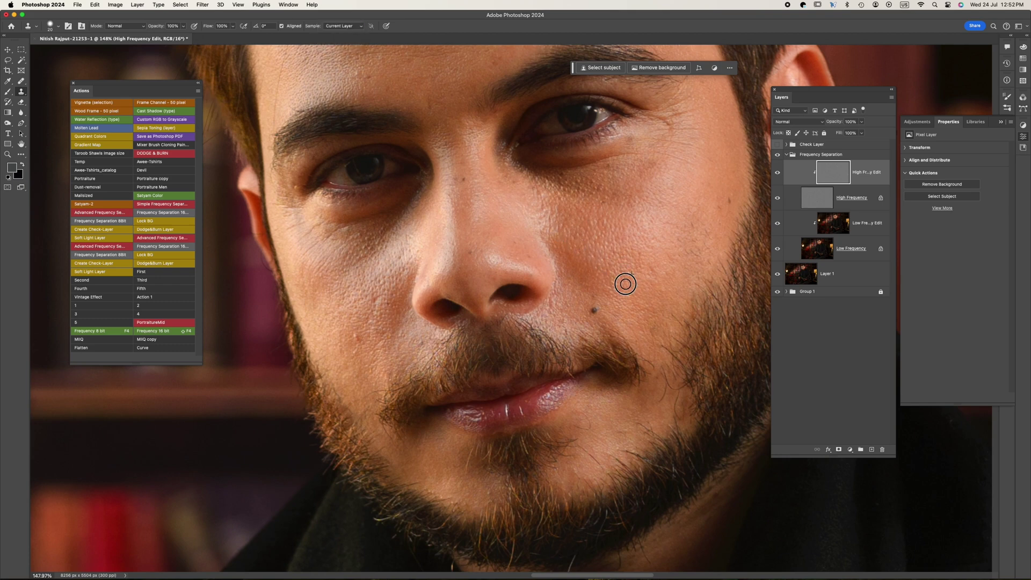
left_click_drag(647, 236, 644, 250)
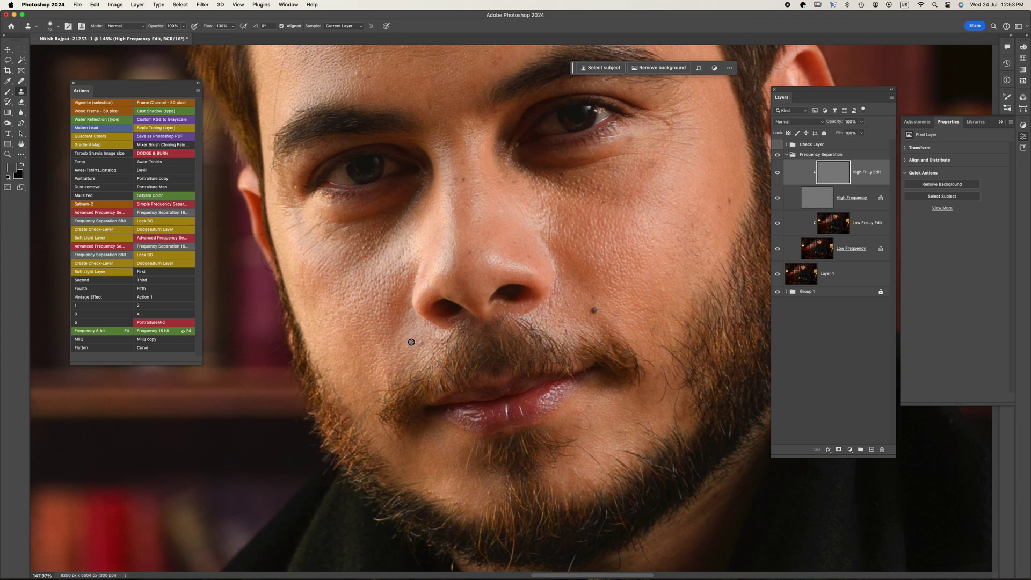
scroll(366, 304, "up", 5)
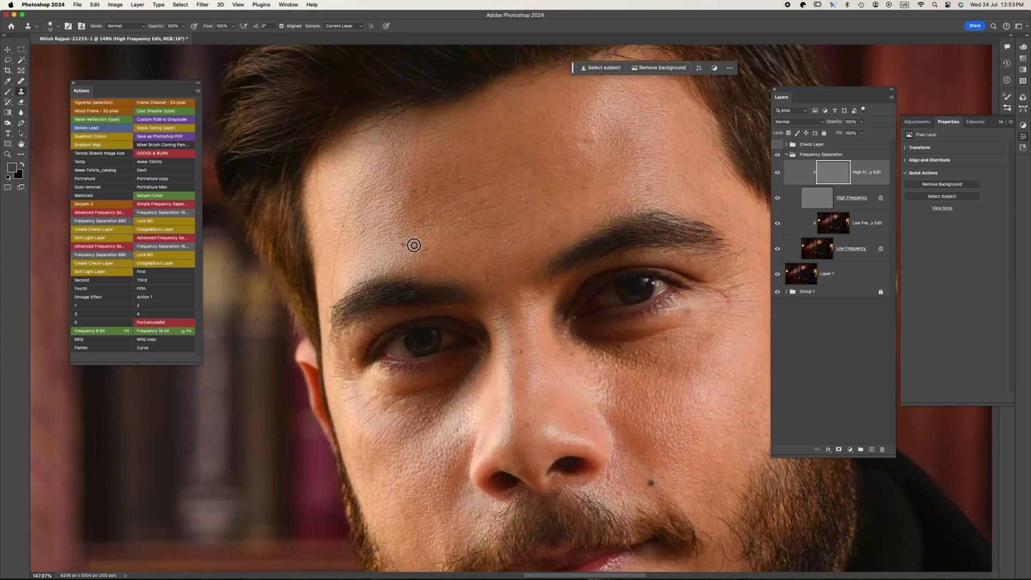
scroll(442, 143, "right", 3)
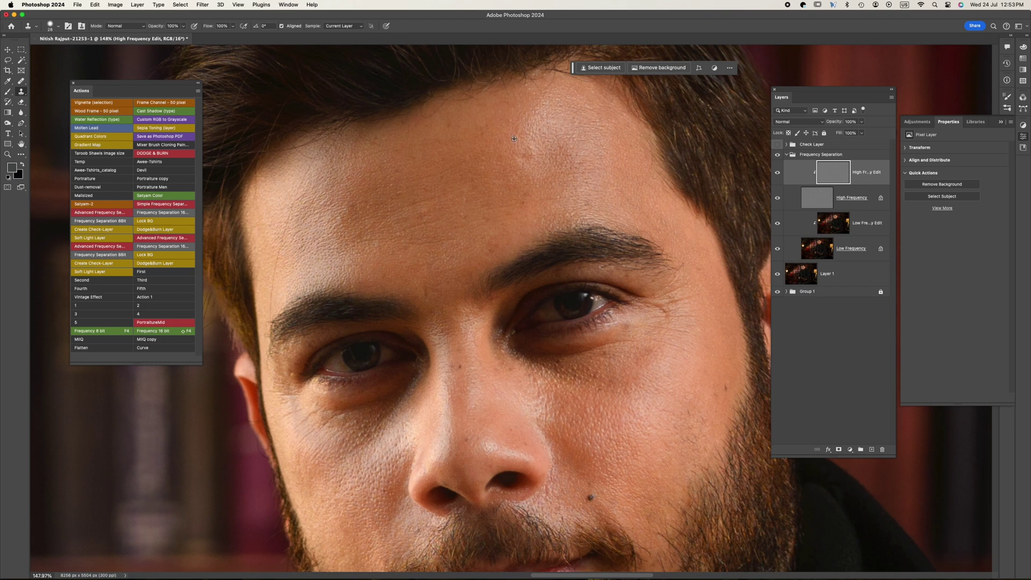
key("bracketleft")
key("bracketleft")
left_click(381, 144, "alt")
Switch to the Healing Brush sampling Current Layer and check the whole face
key("j")
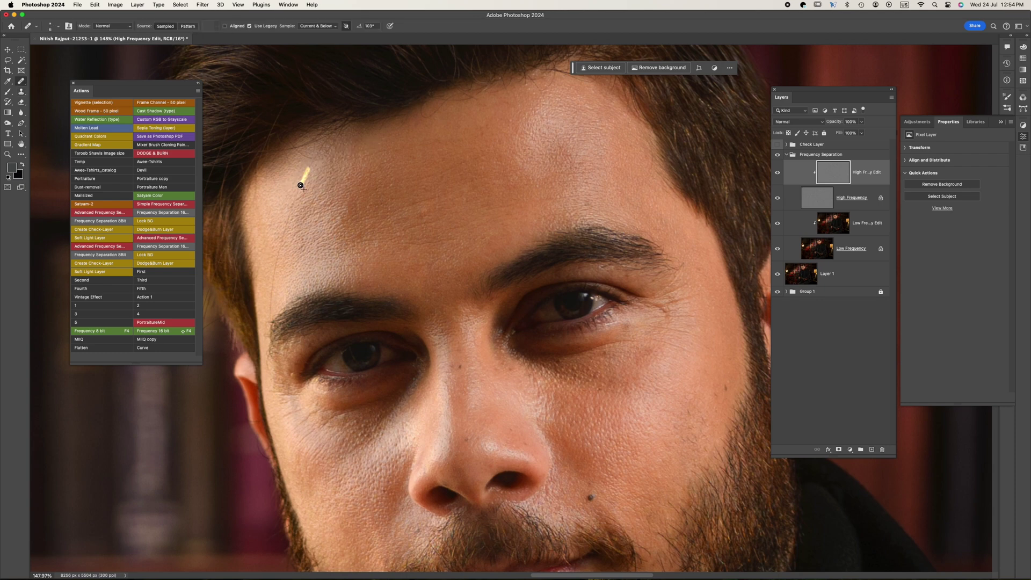
left_click(322, 26)
scroll(289, 246, "down", 5)
scroll(451, 210, "right", 3)
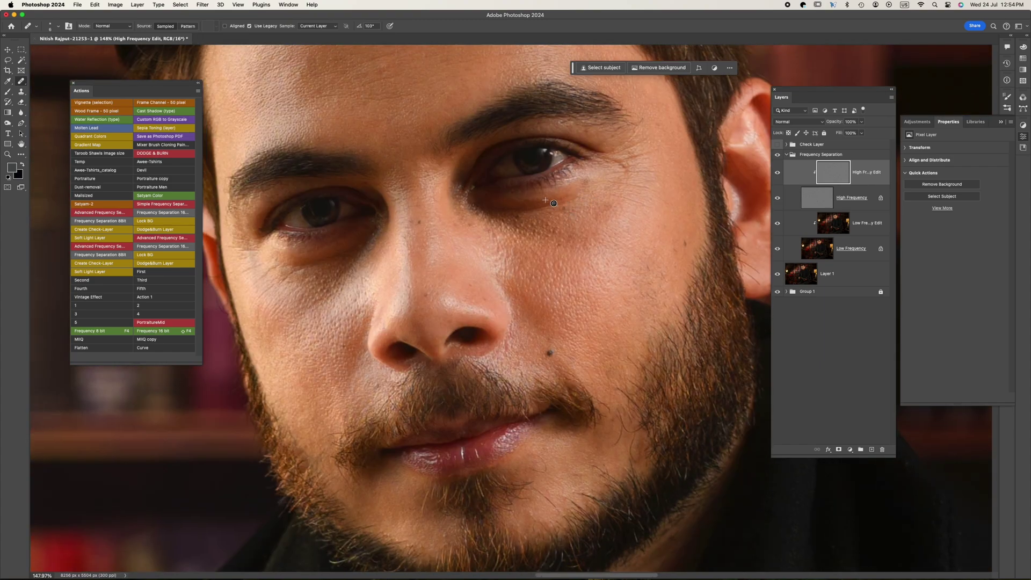
key("z")
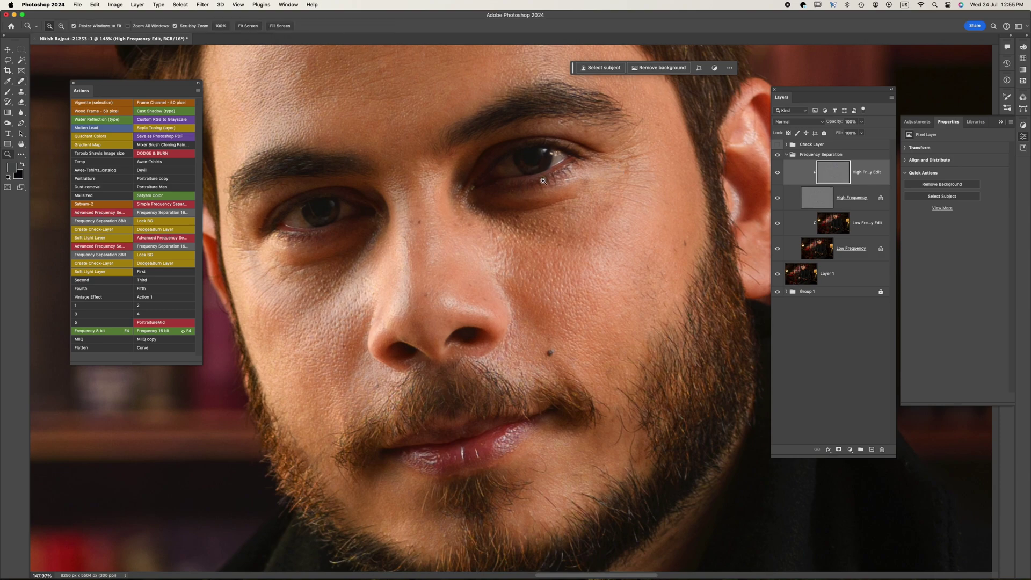
left_click_drag(538, 180, 538, 237)
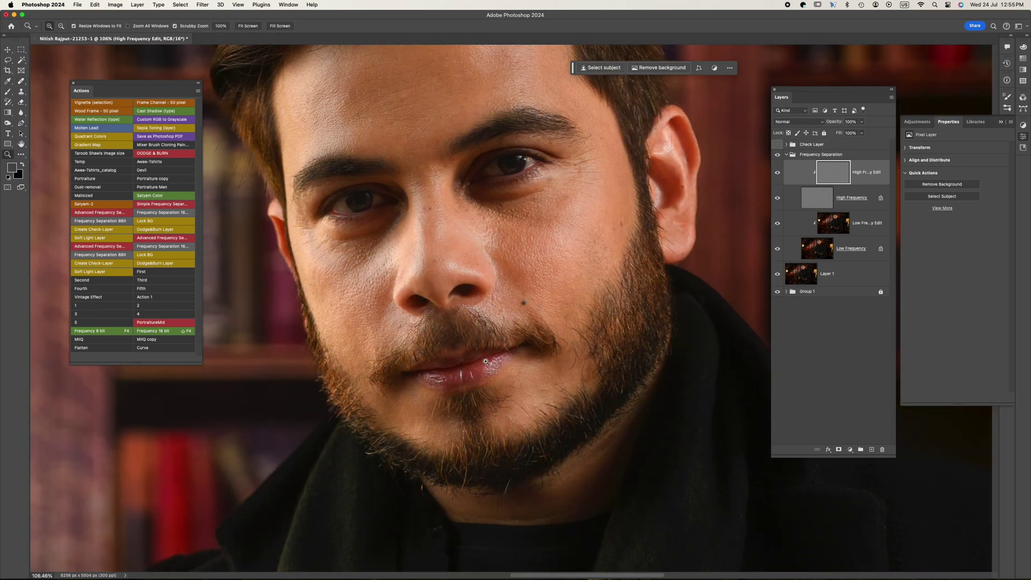
left_click_drag(540, 226, 546, 206)
key("j")
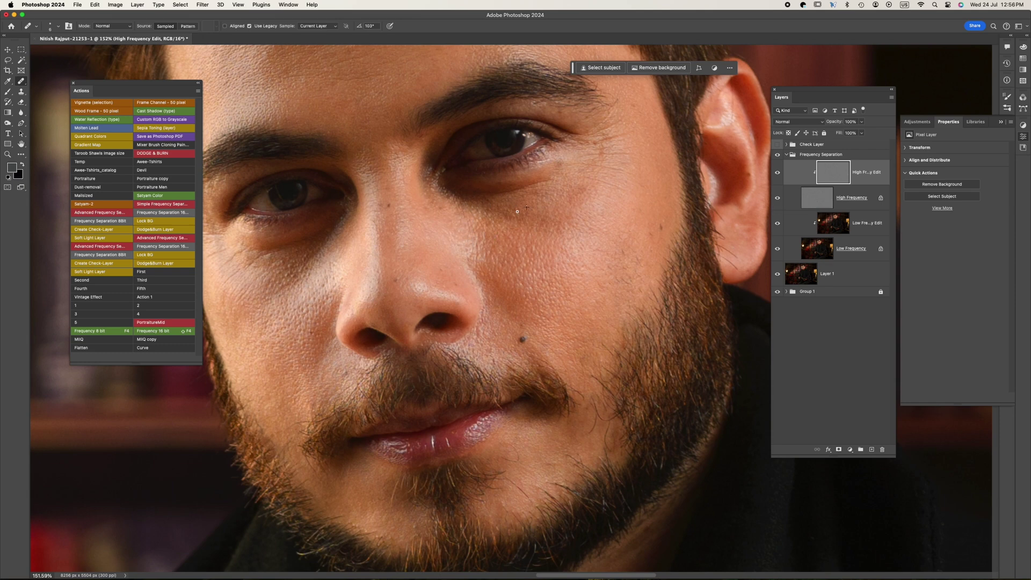
Sample clean skin below the eye and cheek, and heal the blemish under the eye
left_click(558, 165)
left_click_drag(596, 241, 647, 197)
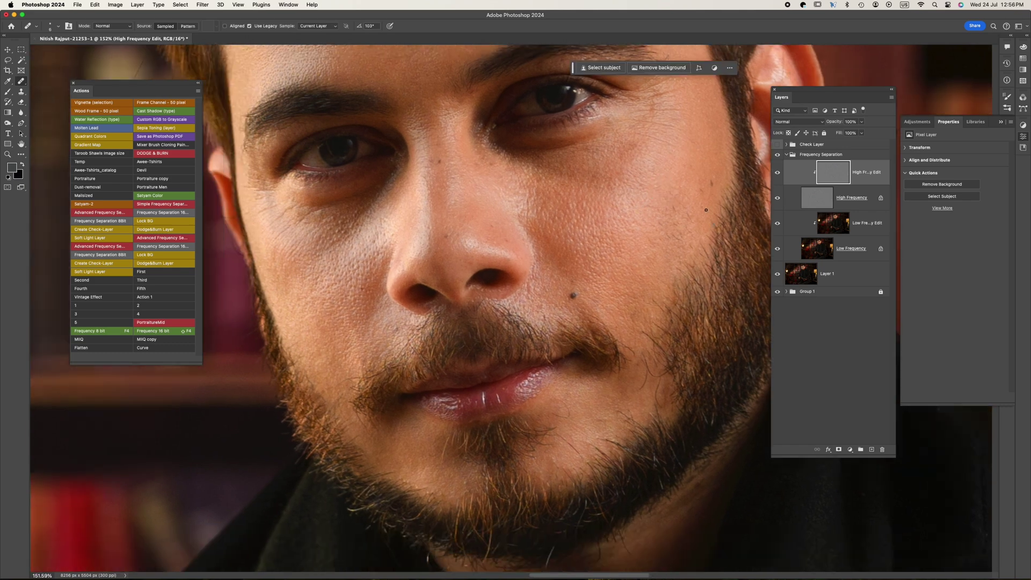
left_click(659, 226, "alt")
scroll(600, 241, "left", 5)
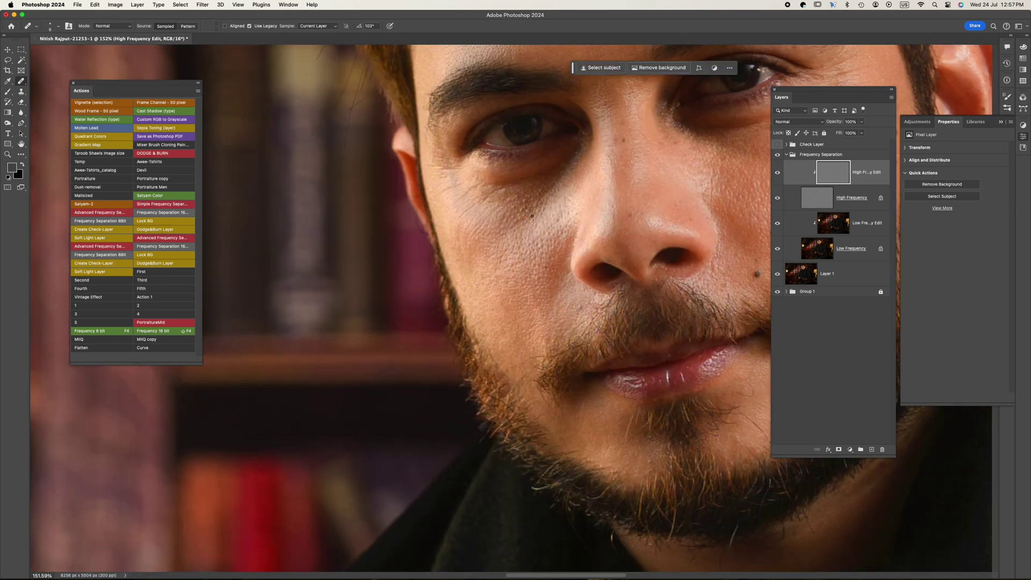
left_click(505, 202, "alt")
Pan and zoom around the face to review the healed skin
scroll(614, 258, "right", 5)
scroll(614, 258, "up", 3)
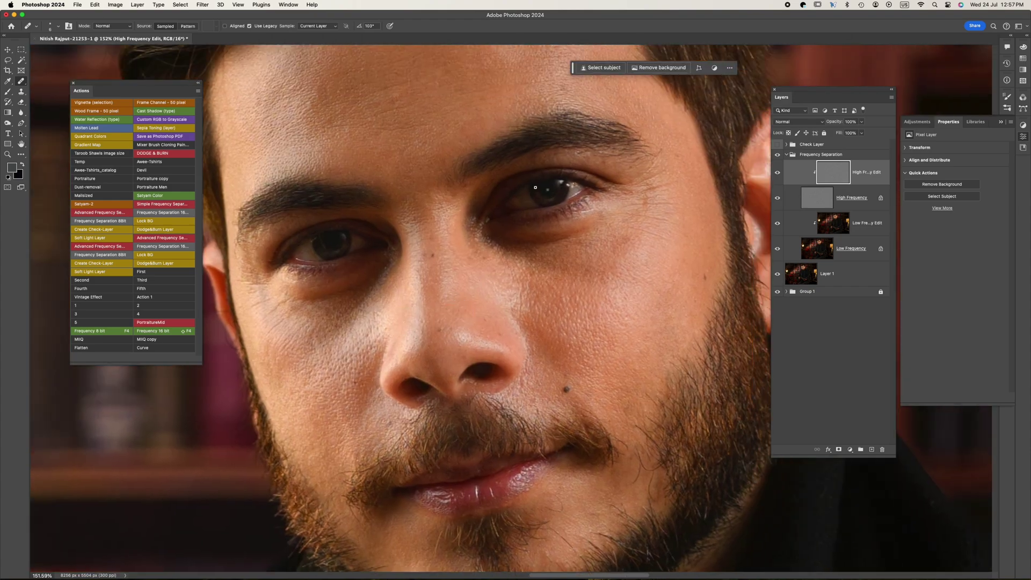
scroll(414, 173, "up", 3)
scroll(537, 177, "up", 2)
scroll(486, 421, "down", 2)
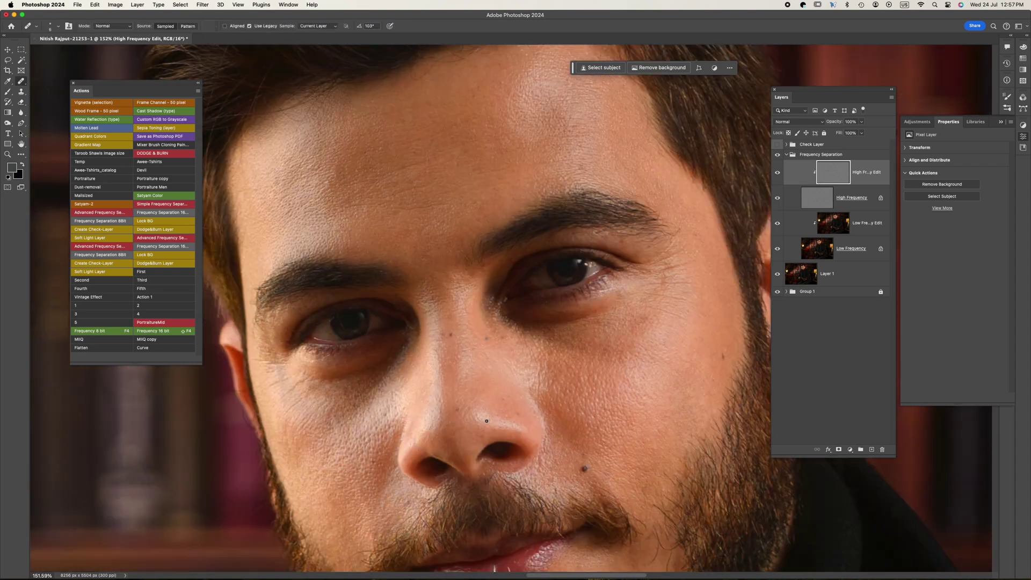
scroll(486, 421, "down", 2)
key("z")
scroll(564, 340, "down", 5)
scroll(516, 291, "up", 5)
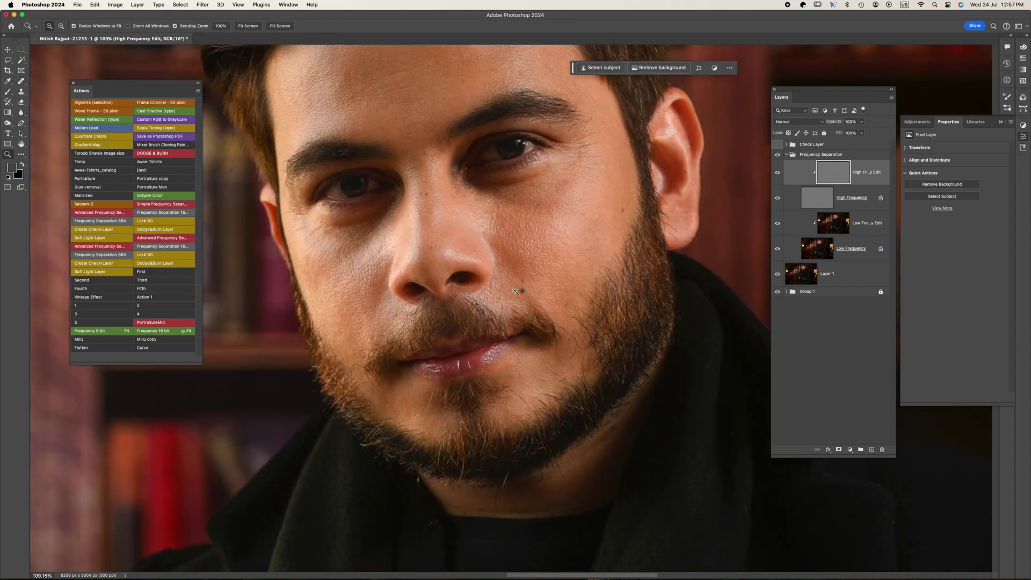
scroll(516, 291, "up", 2)
scroll(515, 322, "left", 1)
scroll(598, 278, "down", 5)
On Low Frequency Edit, Gaussian Blur a 20 px feathered lasso patch of the forehead
key("alt+bracketleft")
key("alt+bracketleft")
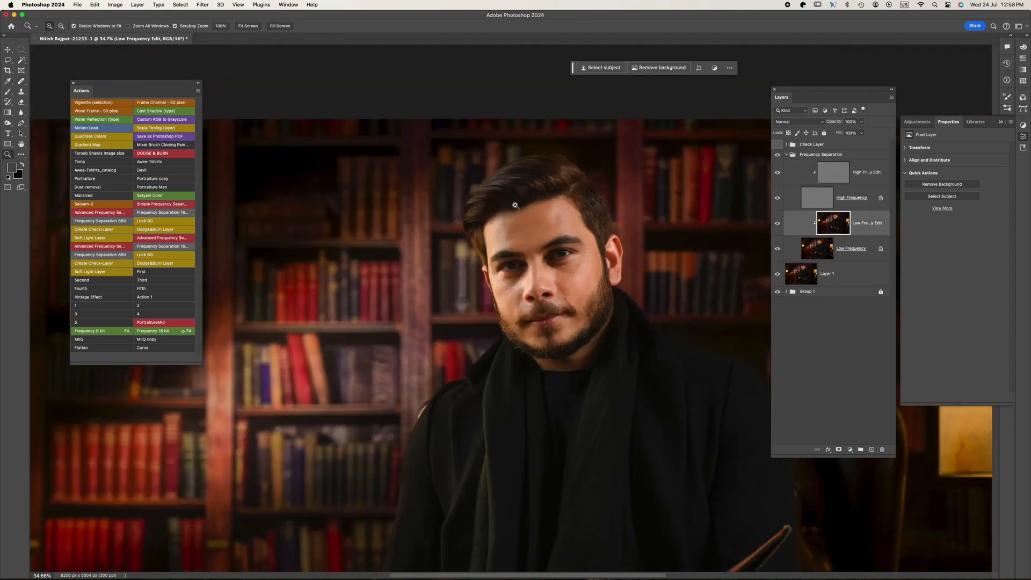
key("l")
mouse_move(474, 197)
left_mouse_down()
mouse_move(487, 210)
mouse_move(472, 220)
left_mouse_up()
key("ctrl+d")
left_click(100, 26)
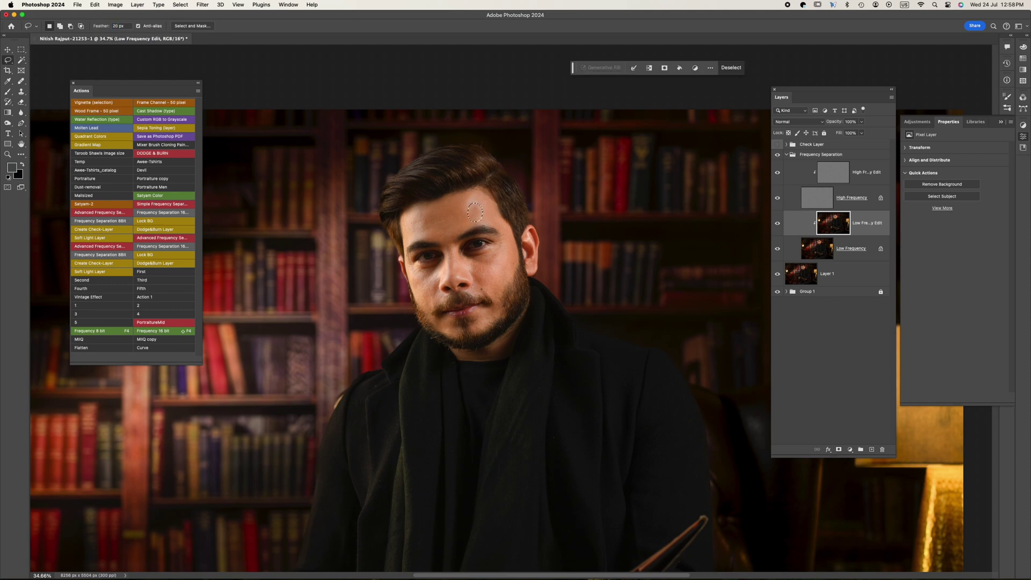
left_click(202, 4)
left_click(202, 4)
left_click(328, 150)
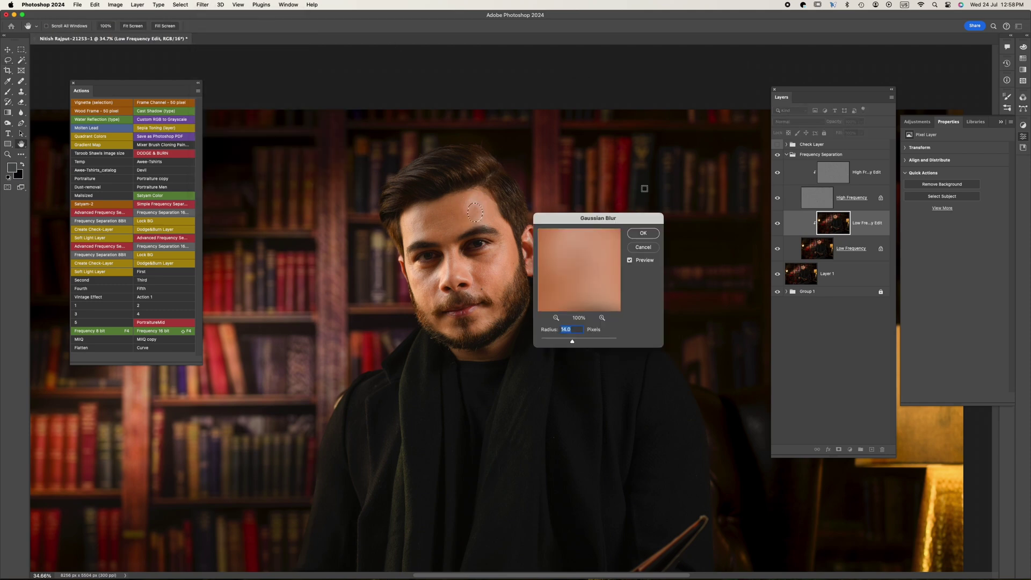
key("Return")
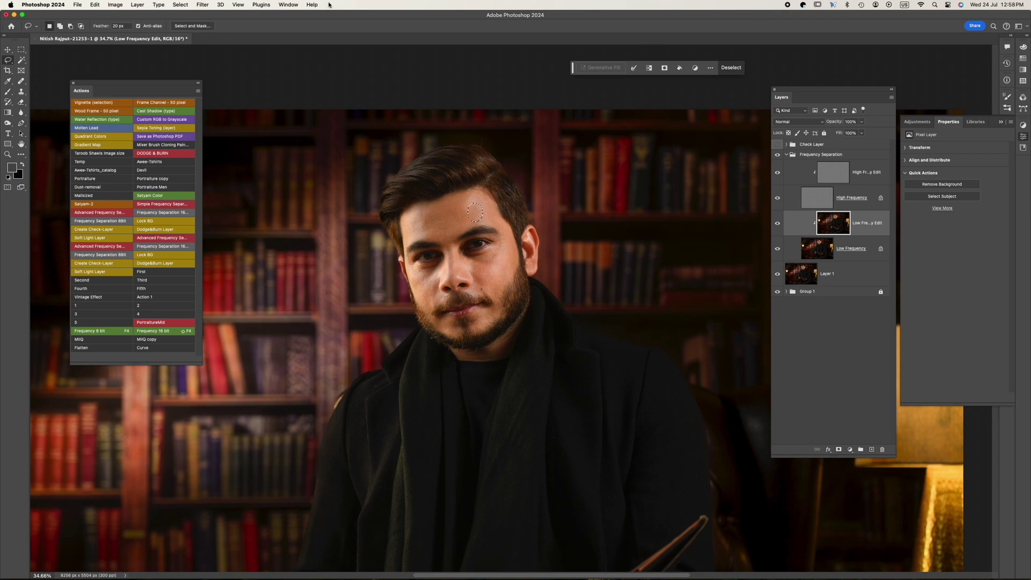
Repeat the Gaussian Blur on further forehead and skin patches, deselecting after each
left_click(288, 5)
left_click(301, 241)
left_click_drag(423, 211, 436, 227)
key("ctrl+super+f")
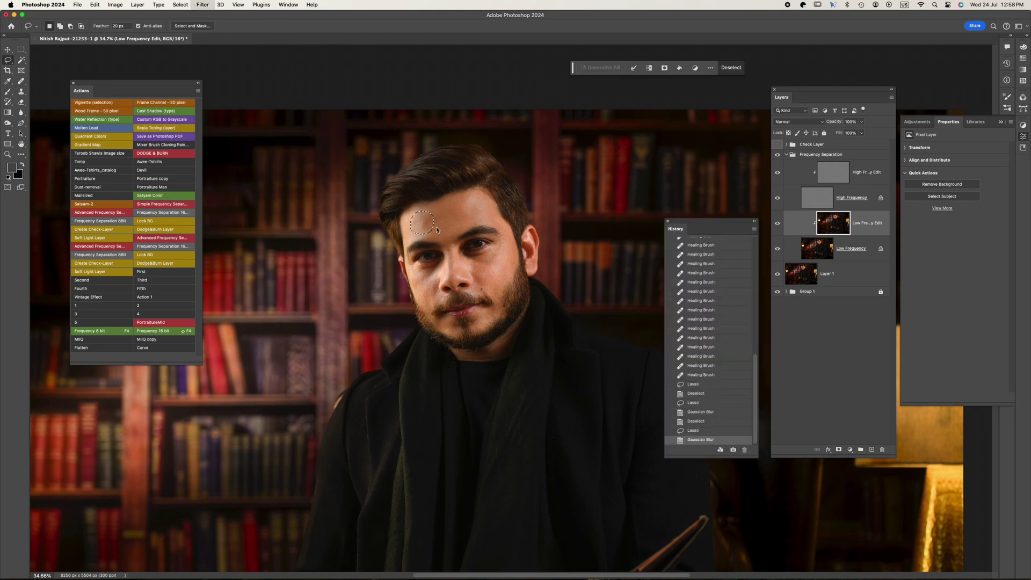
key("super+d")
mouse_move(475, 188)
left_mouse_down()
mouse_move(457, 225)
mouse_move(462, 241)
mouse_move(502, 259)
mouse_move(425, 282)
mouse_move(424, 301)
left_mouse_up()
key("ctrl+super+f")
key("super+d")
key("ctrl+super+f")
key("super+d")
Keep reapplying the blur to under-eye and cheek patches, deselecting each time
key("ctrl+super+f")
key("super+d")
key("ctrl+super+f")
key("super+d")
key("ctrl+super+f")
key("super+d")
key("ctrl+super+f")
key("super+d")
key("ctrl+super+f")
key("super+d")
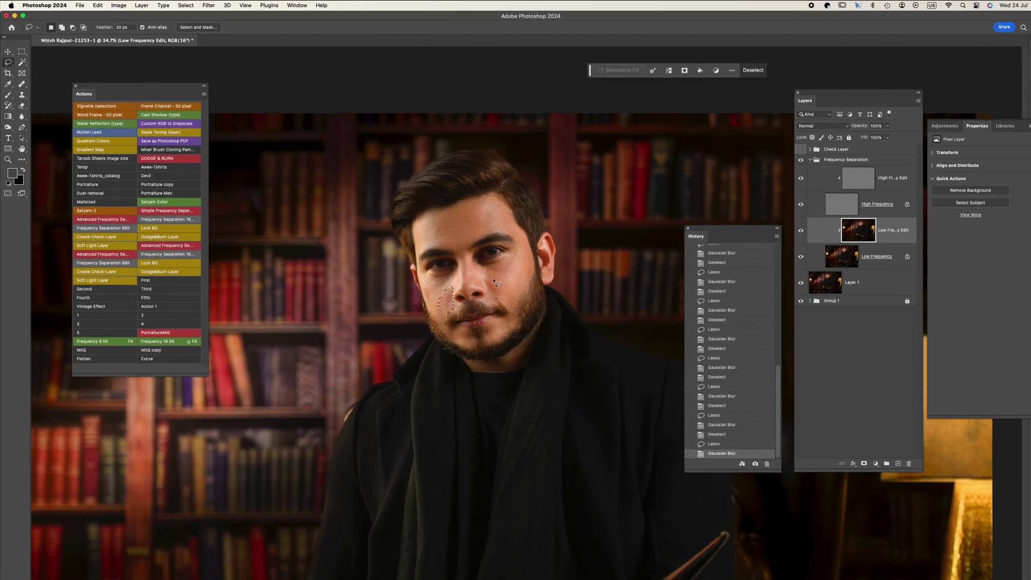
Blur lasso-selected patches under the eye and on the hair, then deselect
left_click_drag(463, 255, 537, 285)
key("ctrl+super+f")
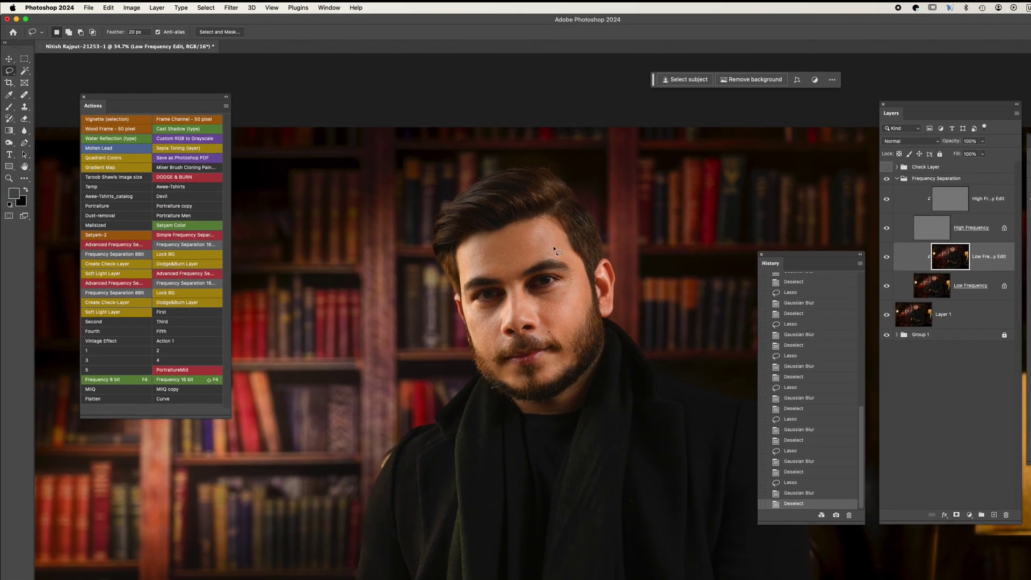
key("super+d")
left_click_drag(557, 194, 554, 200)
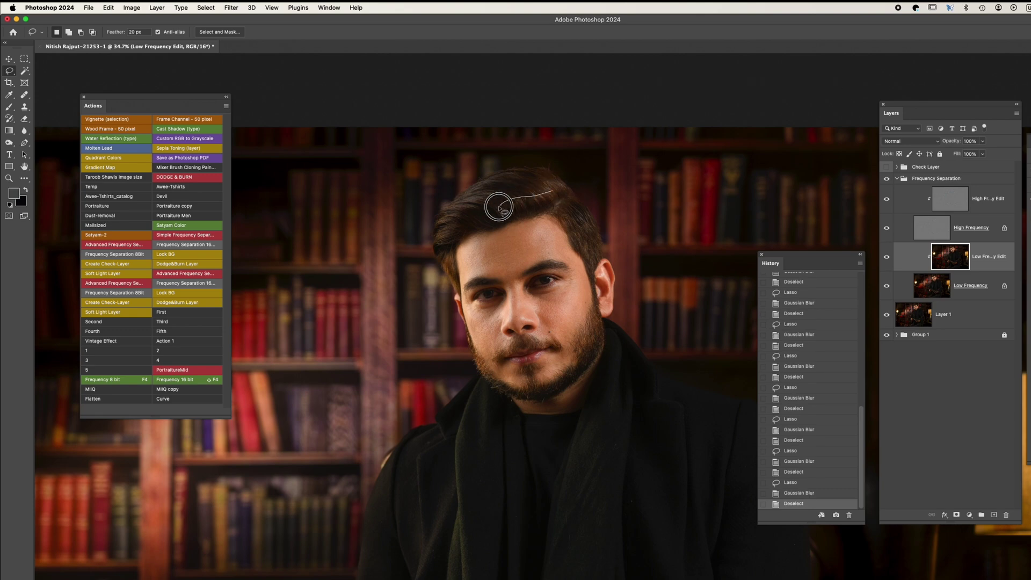
key("super+f")
key("super+d")
Zoom out and blur a lasso selection of the upper-left background
key("z")
scroll(495, 230, "down", 2)
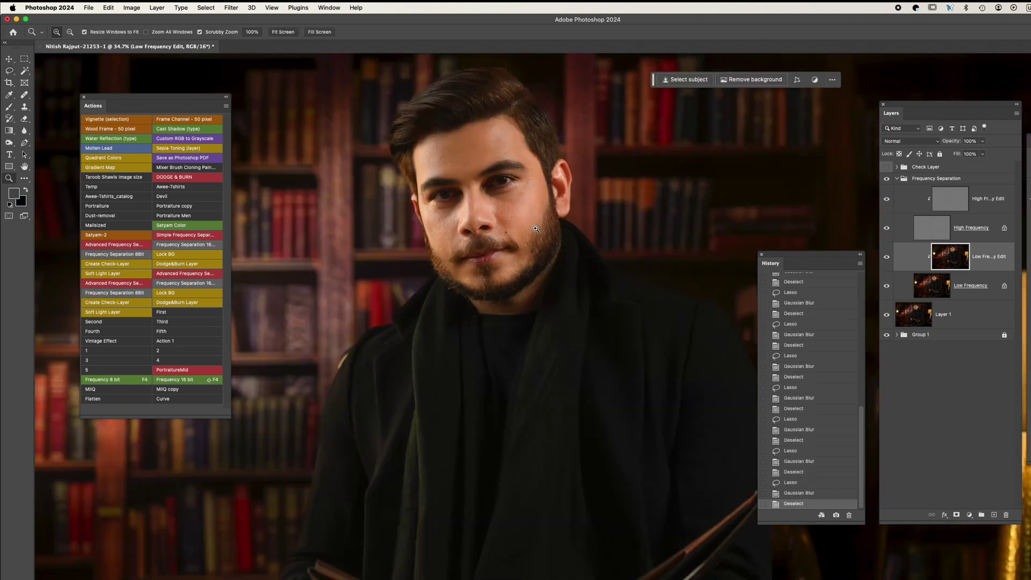
scroll(514, 223, "down", 4)
scroll(514, 223, "up", 1)
key("l")
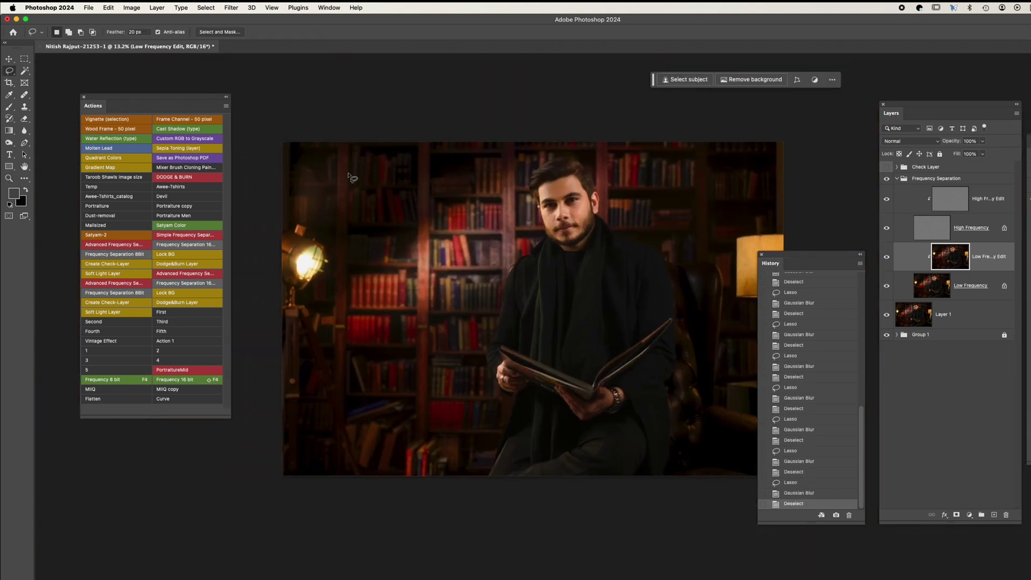
left_click_drag(526, 144, 508, 91)
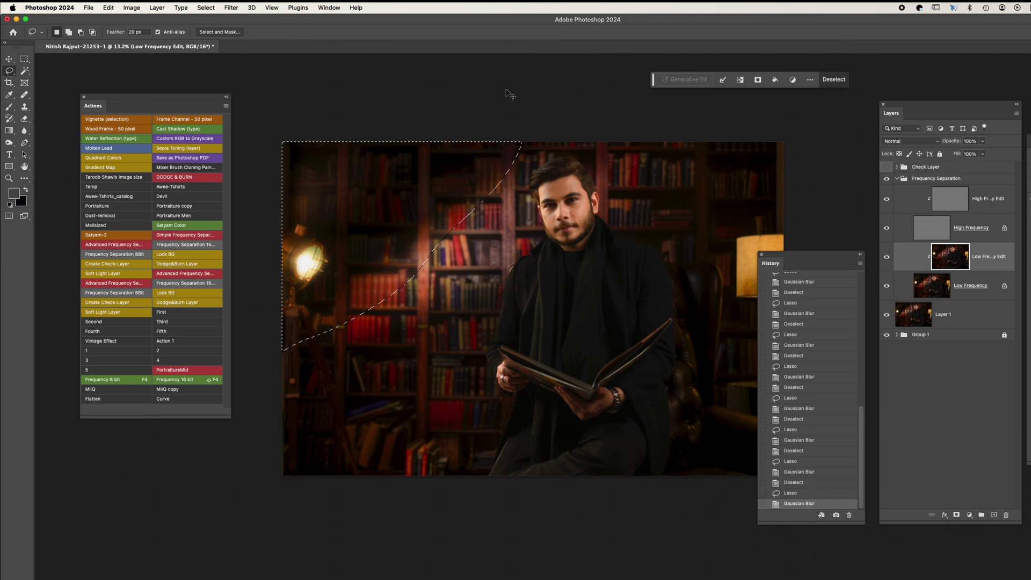
key("super+d")
Add a new layer above the Frequency Separation group, filled with neutral grey and set to Soft Light
key("z")
scroll(698, 188, "up", 2)
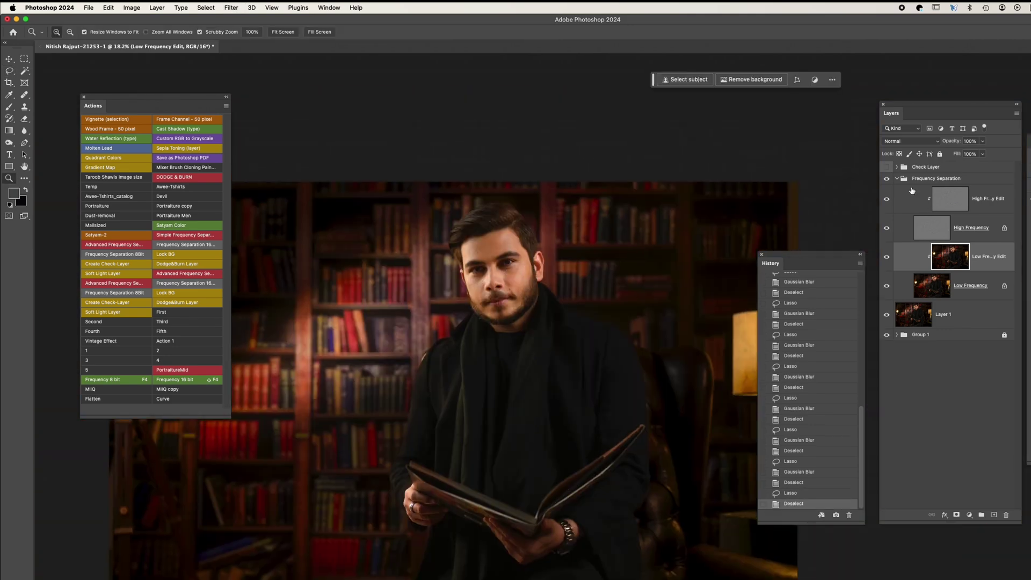
left_click(897, 179)
left_click(994, 516)
left_click(108, 7)
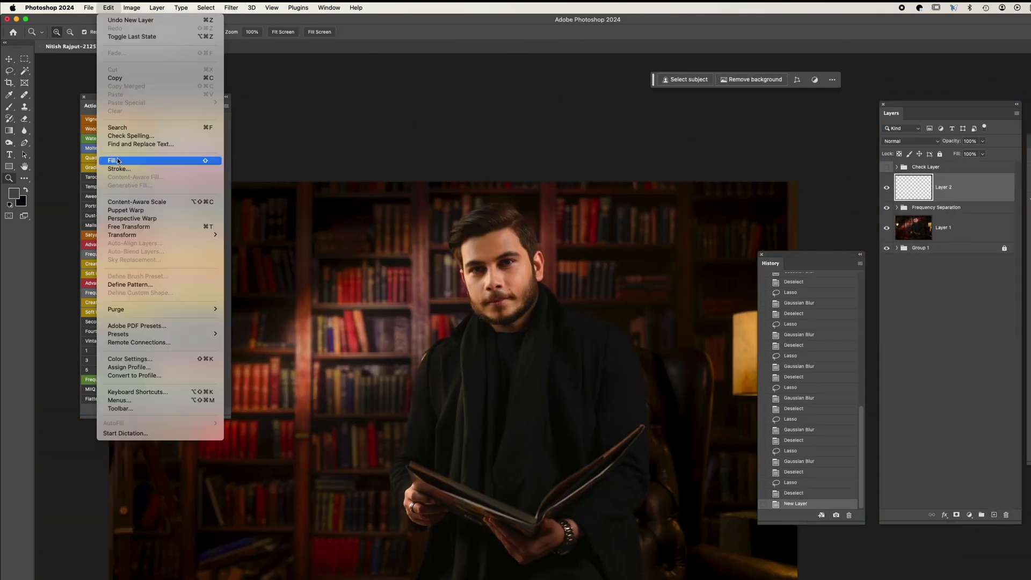
left_click(135, 161)
key("Return")
left_click(908, 141)
left_click(908, 288)
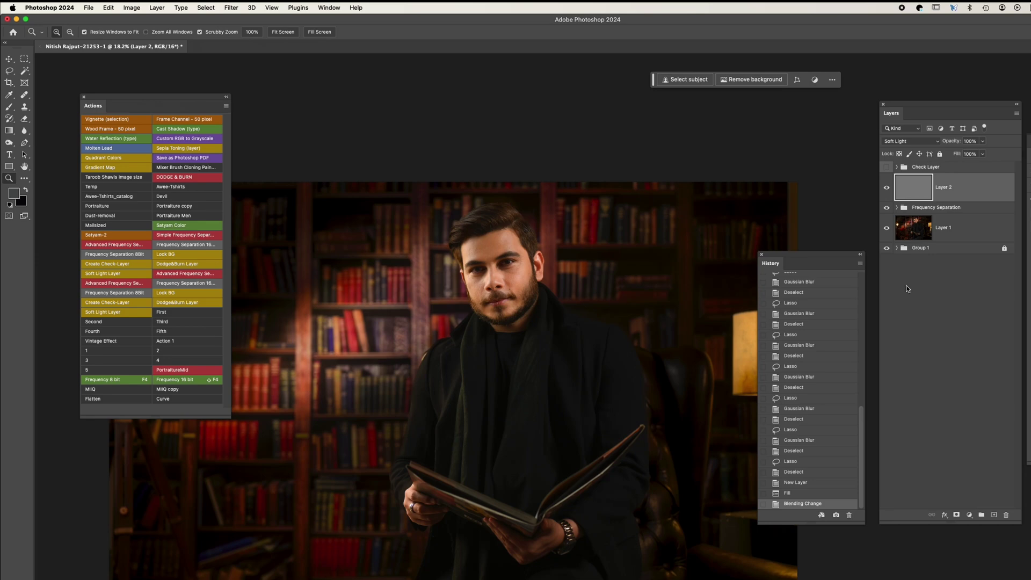
Try burning face shadows with the Dodge/Burn tool, undo it, and reapply Soft Light to the grey layer
key("o")
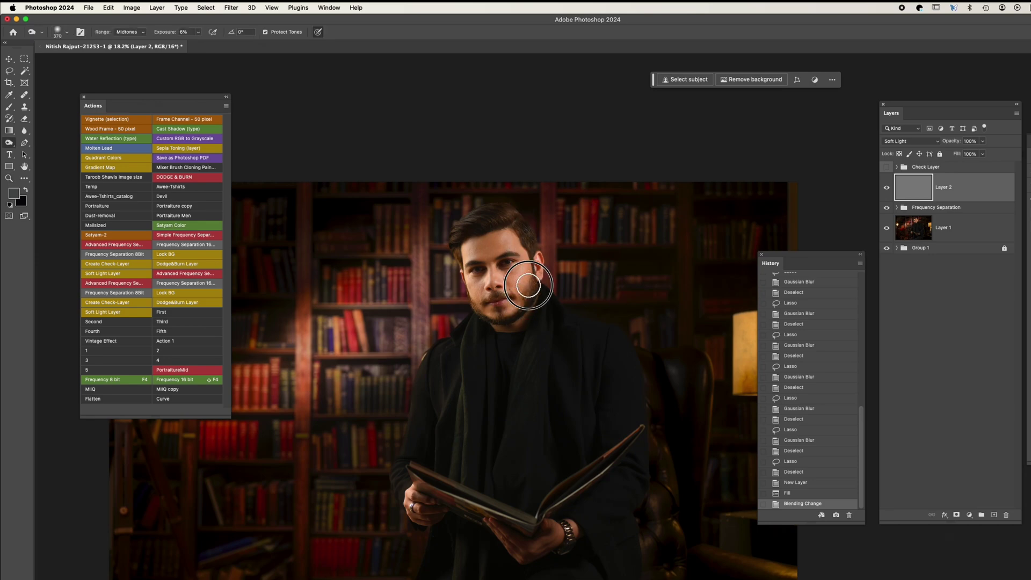
scroll(467, 283, "up", 1)
left_click(518, 237)
left_click(556, 268)
key("ctrl+z")
key("ctrl+z")
key("ctrl+z")
left_click(908, 141)
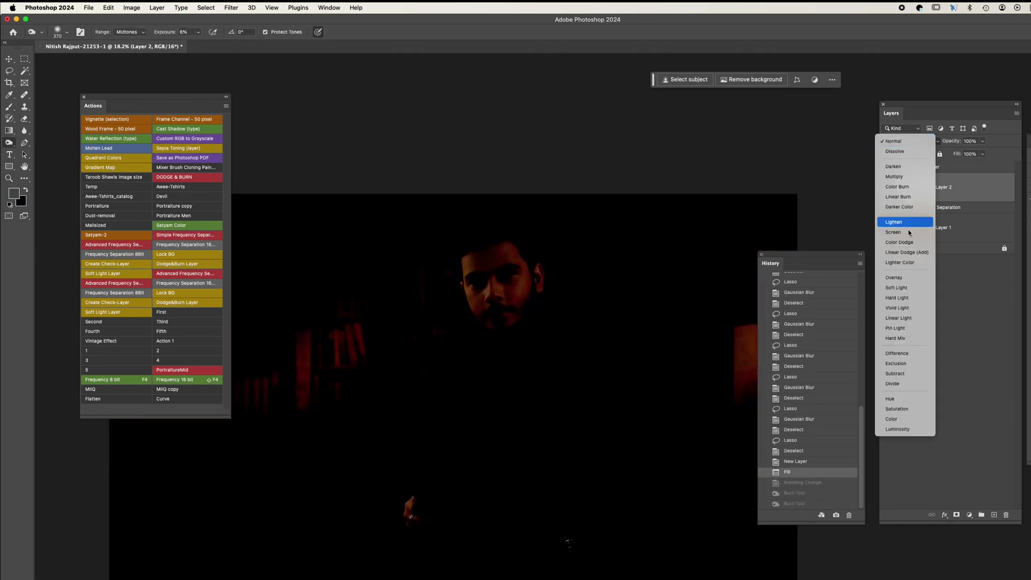
left_click(907, 288)
Dodge the skin around the eyes, the under-eye area and the cheek
scroll(513, 254, "up", 1)
left_click(505, 271)
left_click(499, 272)
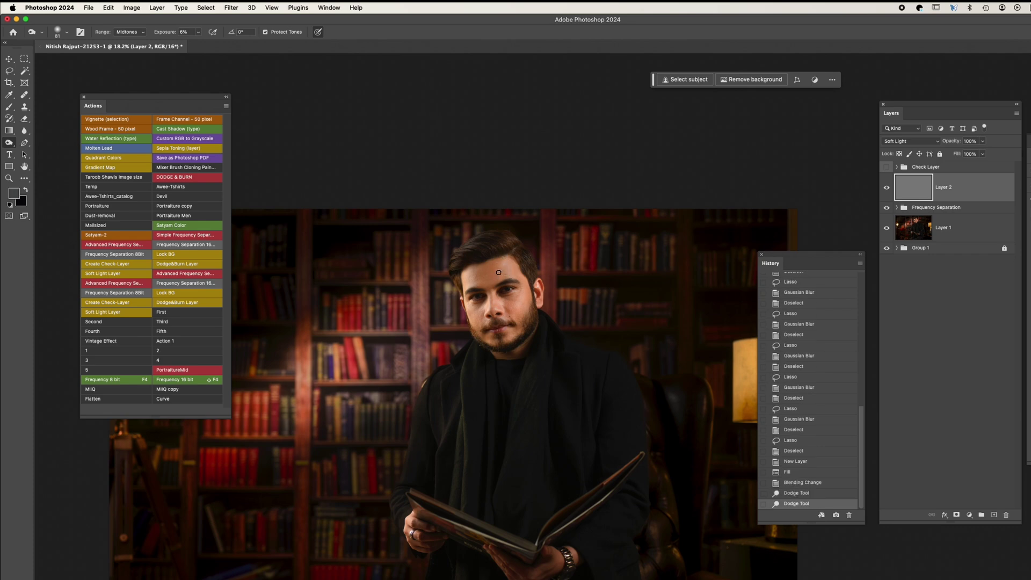
left_click(479, 274)
left_click(478, 297)
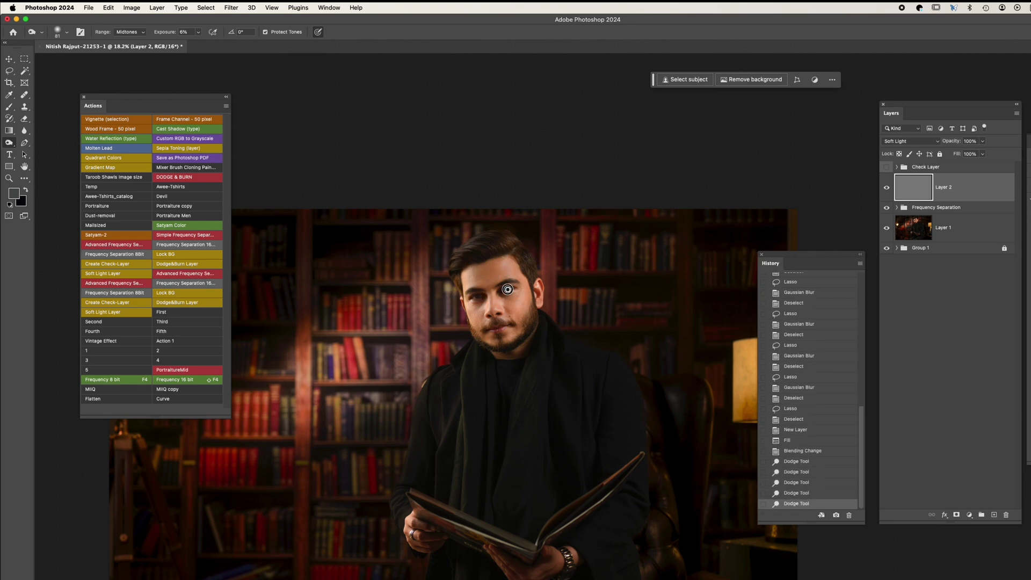
left_click(507, 290)
left_click(513, 314)
left_click(529, 299)
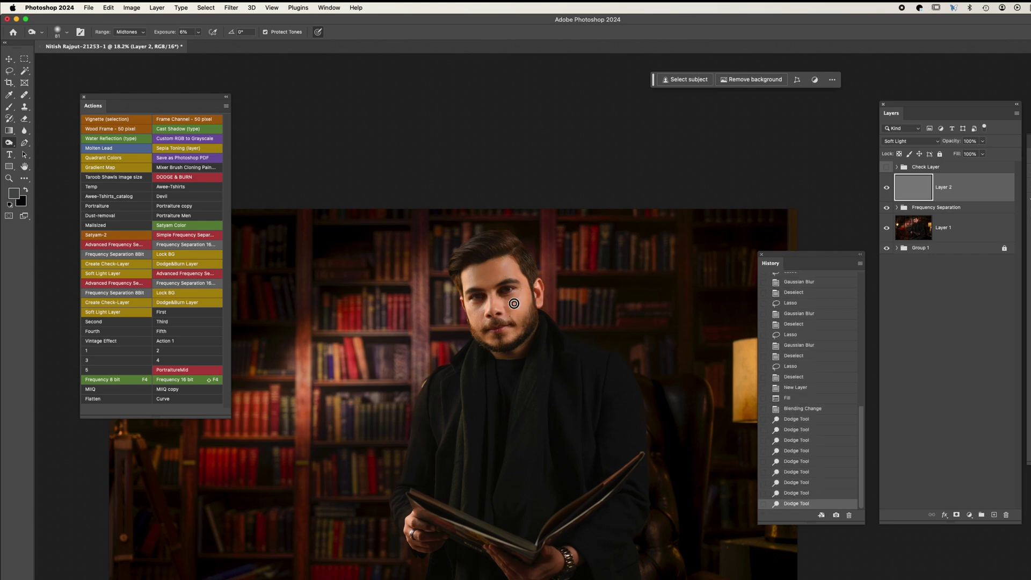
left_click(514, 304)
left_click(477, 313)
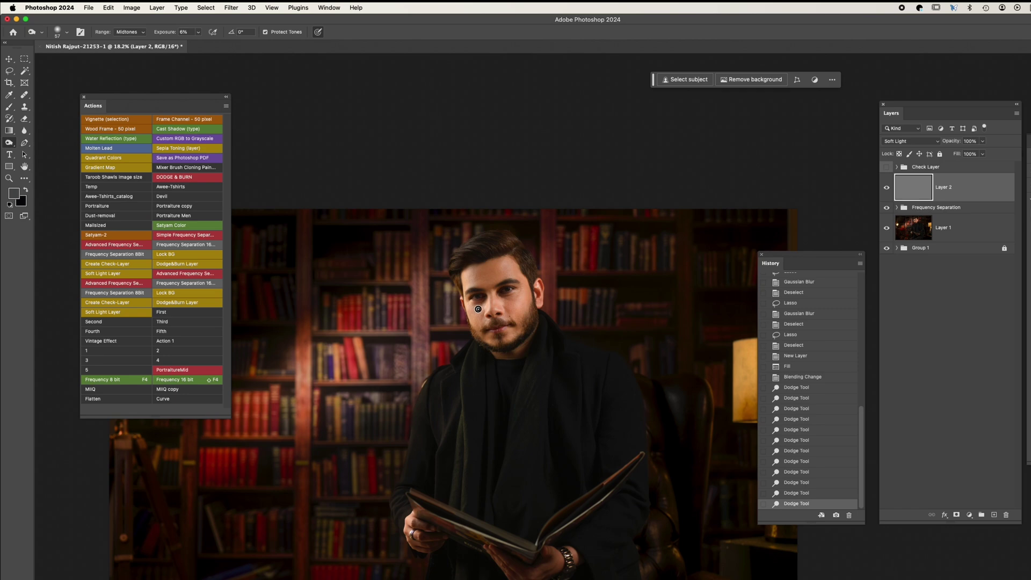
Sculpt light and shadow on the cheek, around the eye and across the forehead
left_click(479, 309)
left_click(477, 311)
left_click(474, 317, "alt")
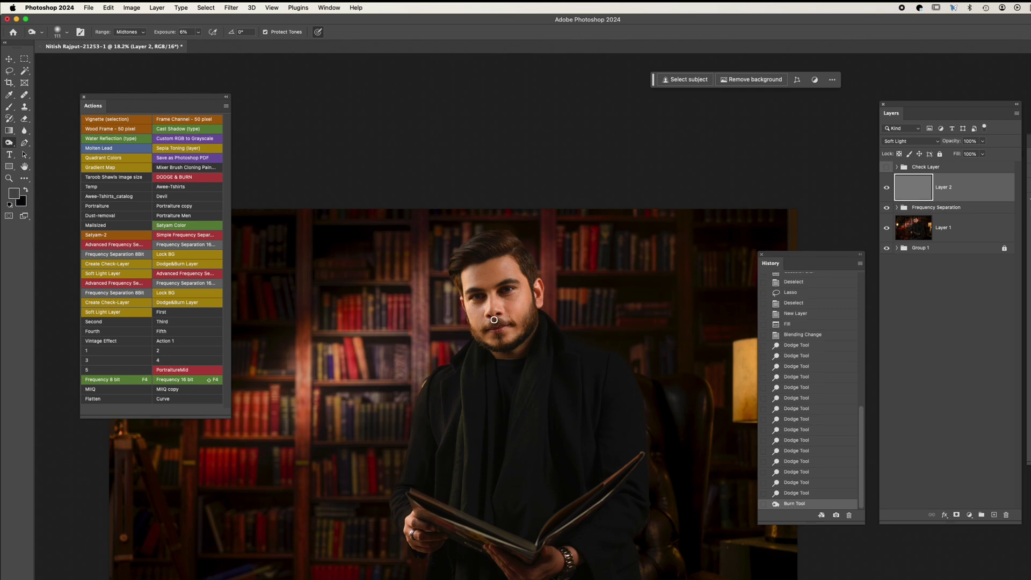
left_click(515, 299)
left_click(509, 300)
left_click(505, 296)
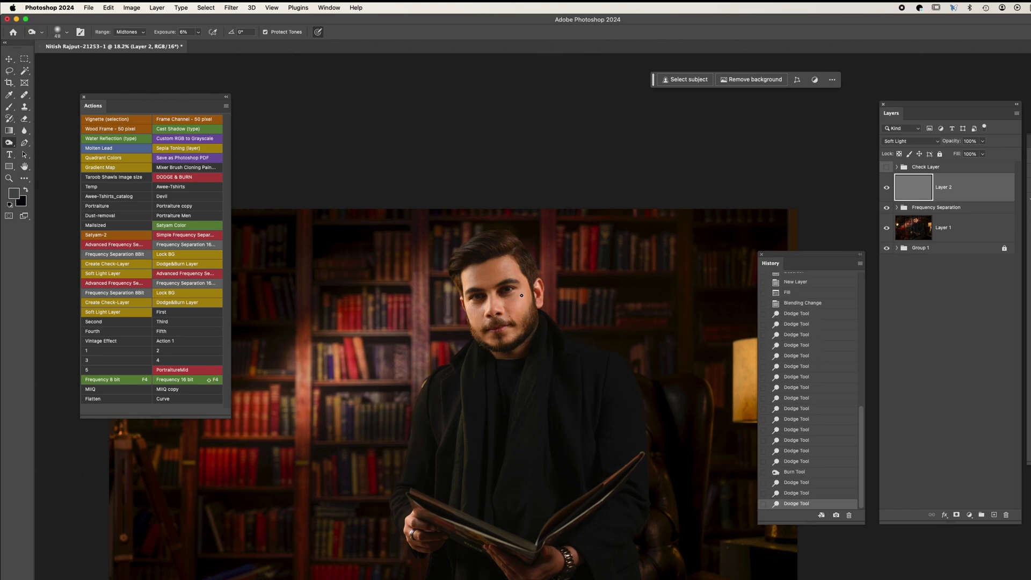
left_click(476, 274)
left_click(490, 279)
left_click(498, 281)
left_click(507, 283)
left_click(502, 264)
left_click(503, 264)
Dodge and burn patches of skin across the upper face
scroll(616, 311, "down", 3)
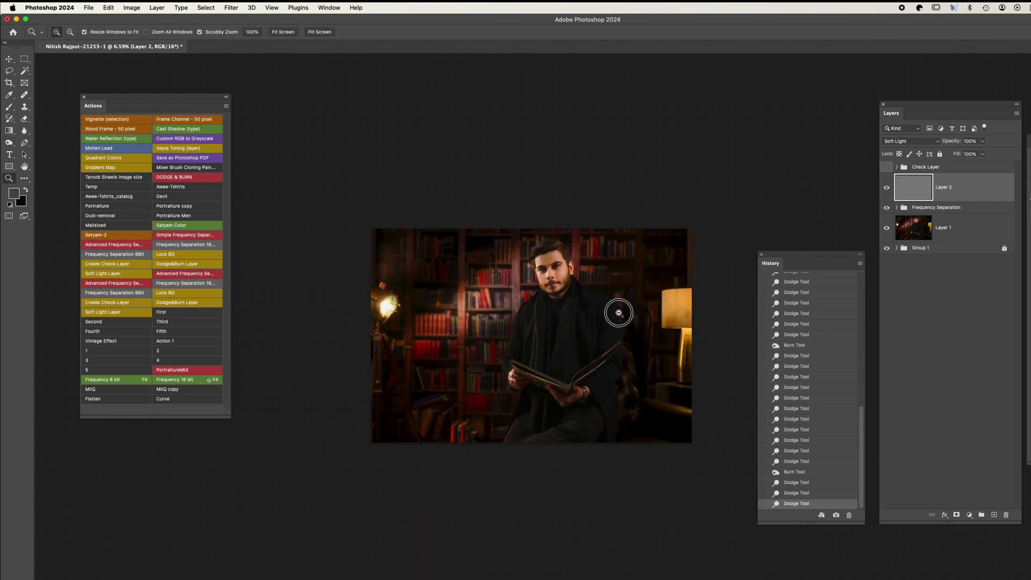
scroll(581, 292, "up", 2)
left_click(552, 257)
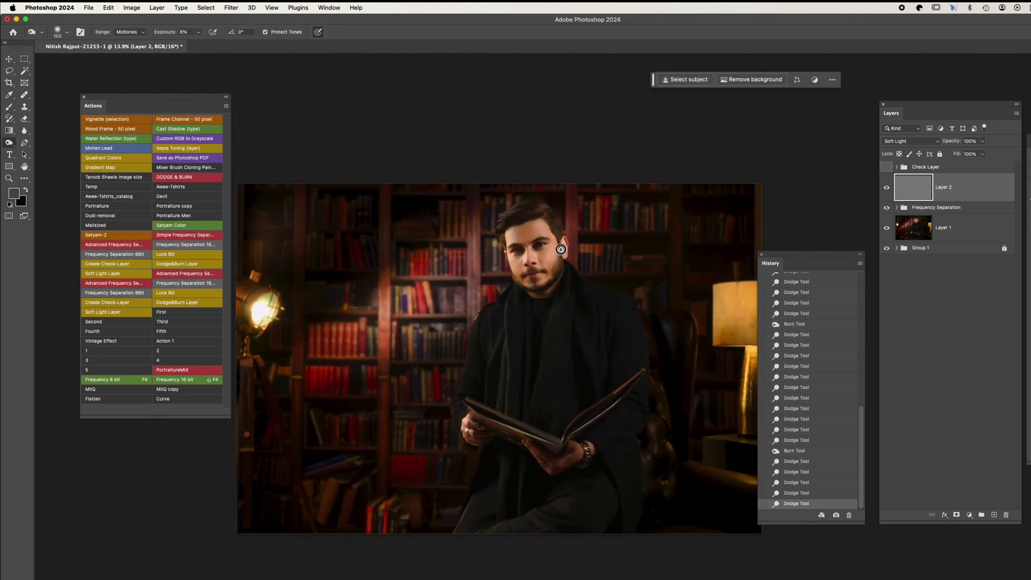
left_click(549, 231, "alt")
left_click(554, 255)
left_click(542, 252)
left_click(537, 263)
left_click(529, 281)
Finish brightening the facial skin, then toggle Layer 2's visibility to compare before and after
left_click(529, 271, "alt")
left_click(548, 274)
left_click(558, 275)
left_click(544, 263)
left_click(545, 256)
left_click(537, 254)
left_click(548, 272)
left_click(559, 287)
left_click(886, 187)
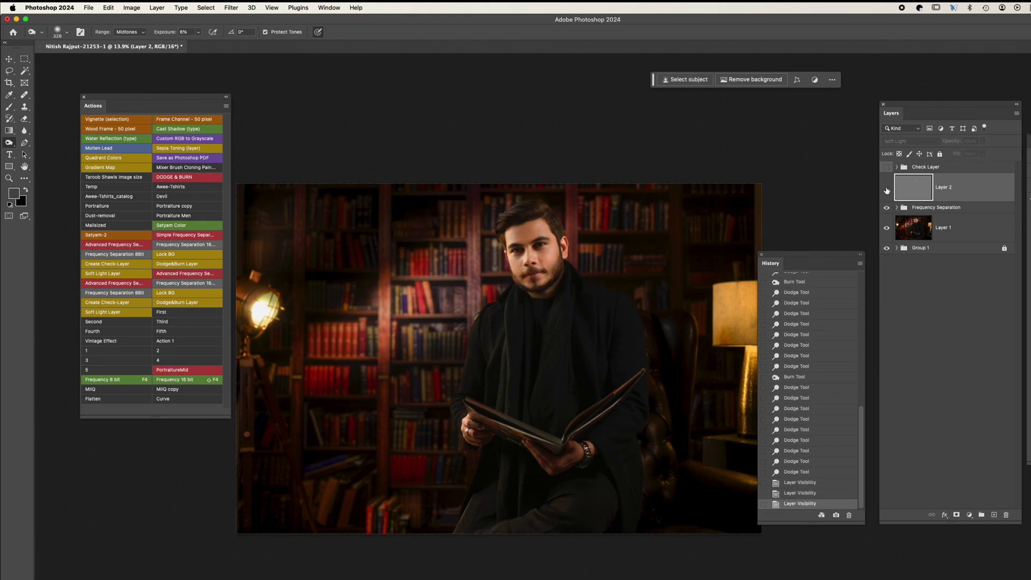
left_click(887, 190)
Zoom in on the face and add Layer 3 filled with 50% grey in Soft Light mode
key("z")
left_click(580, 295)
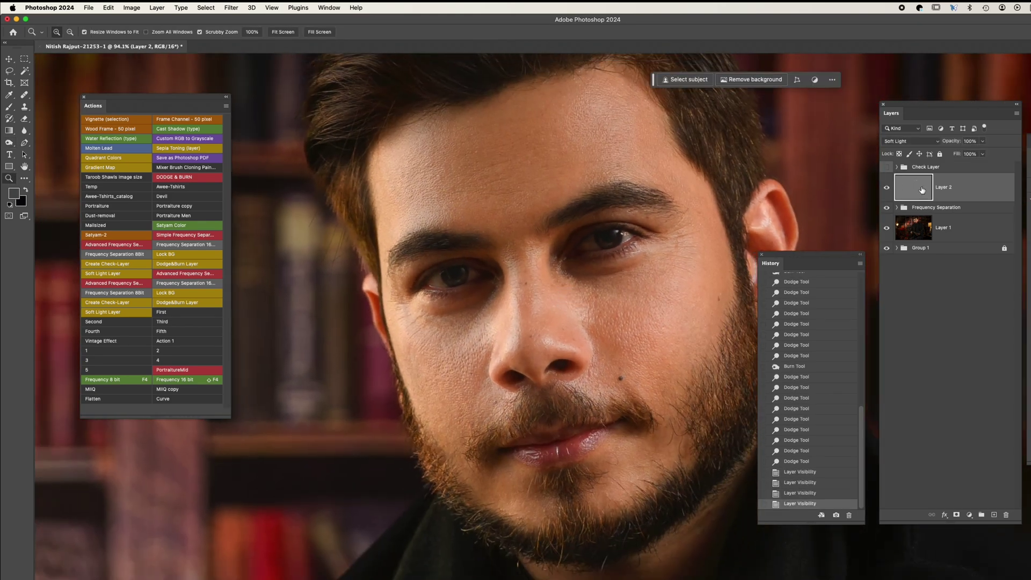
key("ctrl+shift+alt+n")
key("shift+F5")
key("Return")
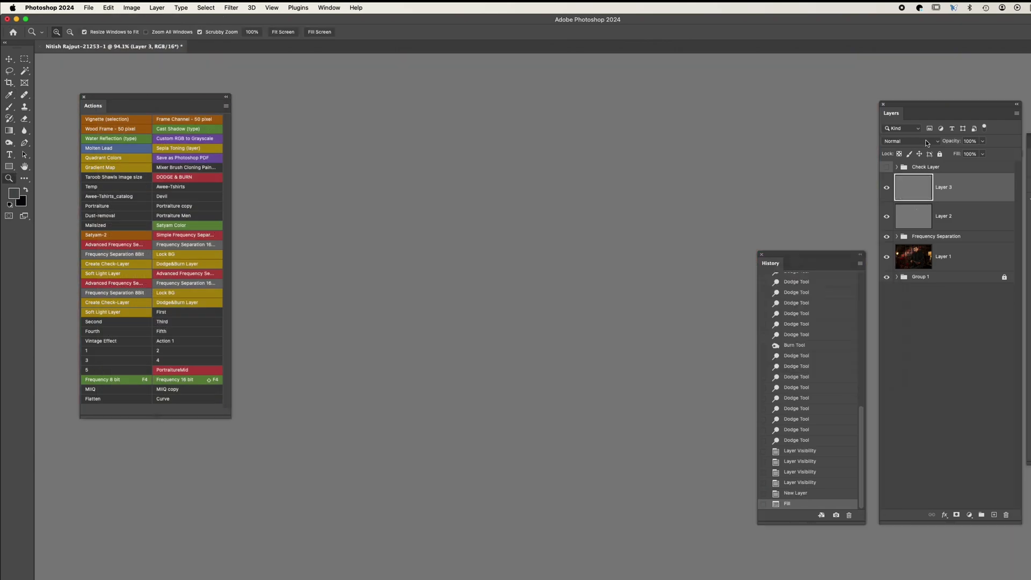
key("shift+alt+f")
With a smaller Dodge/Burn brush, lighten the dark under-eye area and darken a nearby spot
key("o")
key("bracketleft")
key("bracketleft")
key("bracketleft")
left_click(427, 322)
left_click(427, 323)
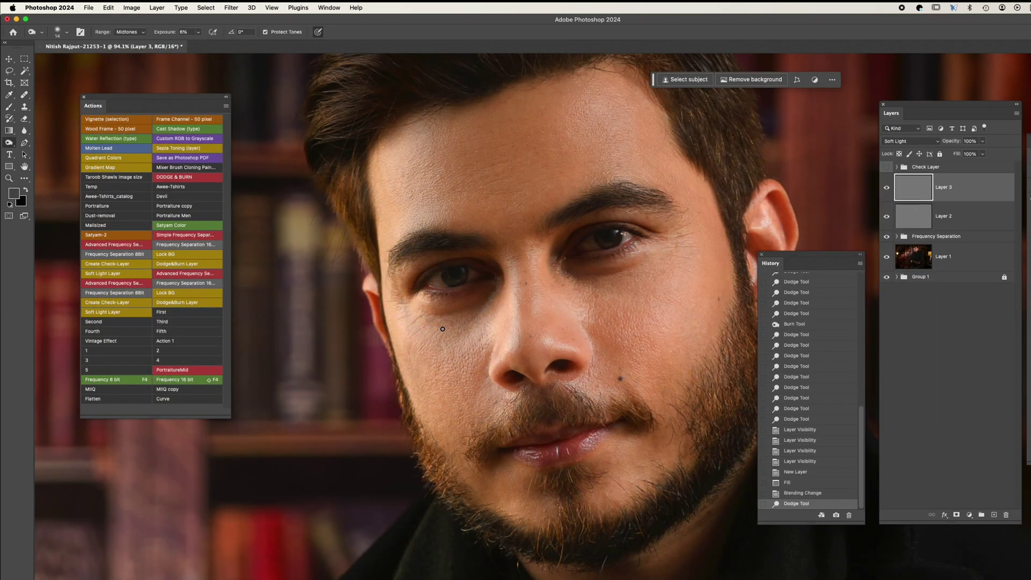
left_click(441, 322)
left_click(450, 322)
left_click(409, 346)
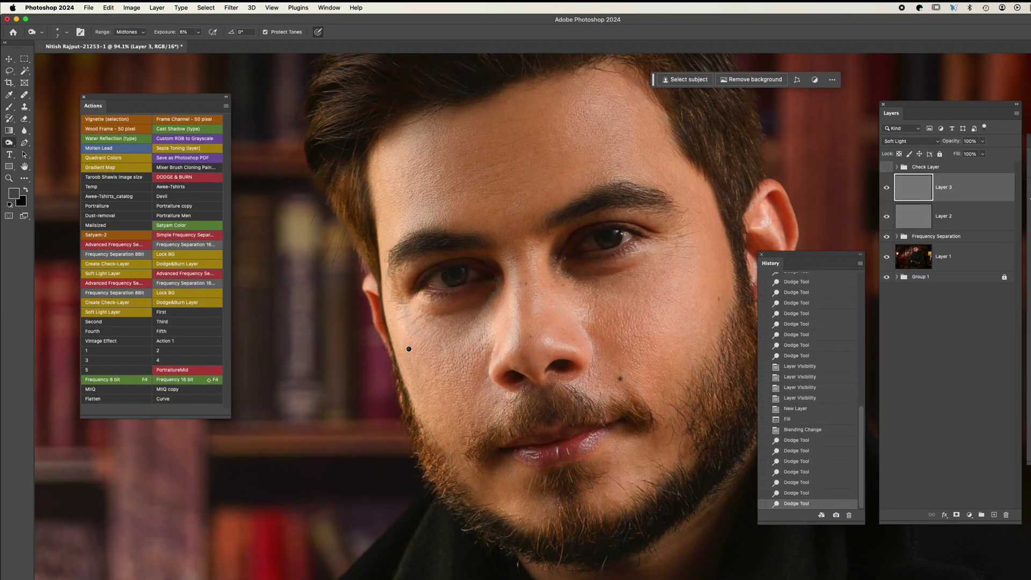
Reframe on the eyes, shrink the brush further, and dodge and burn around the right eye
key("z")
left_click_drag(657, 306, 713, 284)
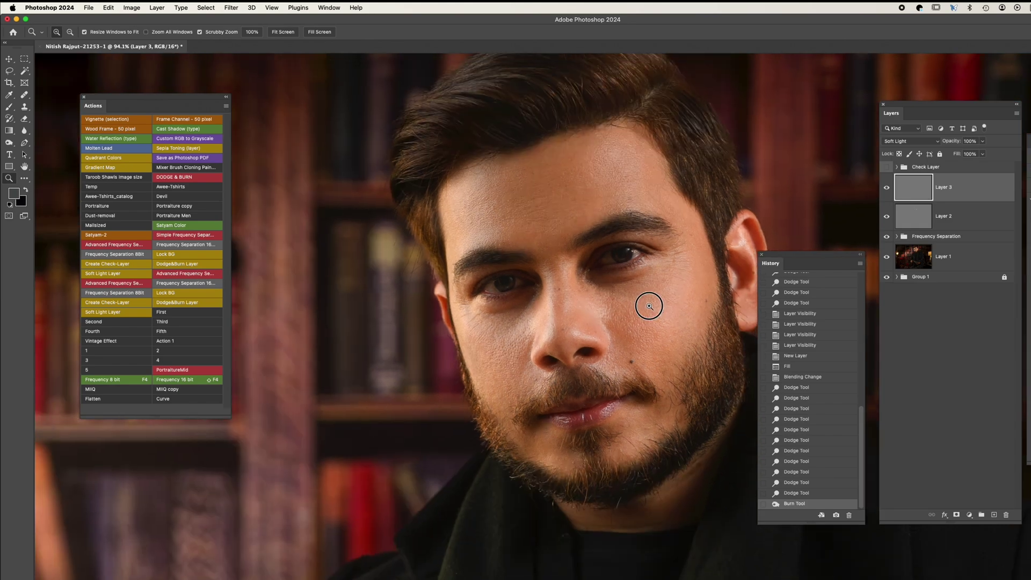
key("o")
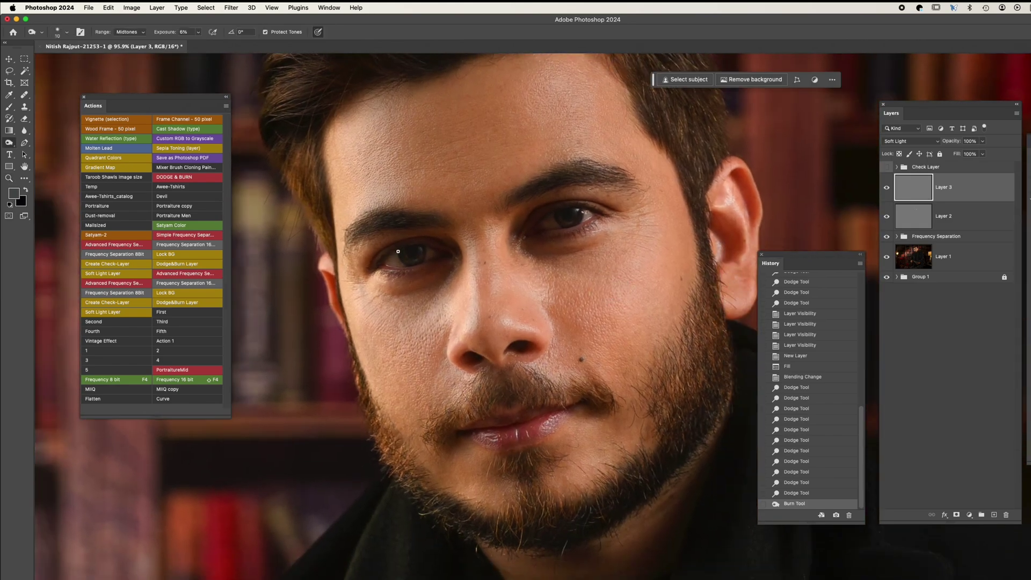
left_click_drag(396, 264, 408, 253)
left_click(404, 259)
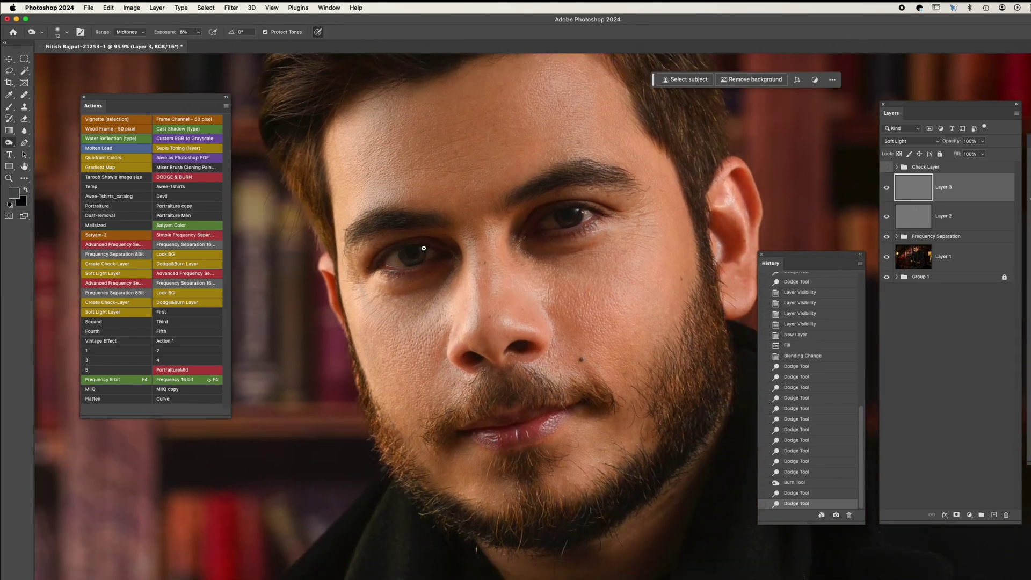
left_click(417, 257)
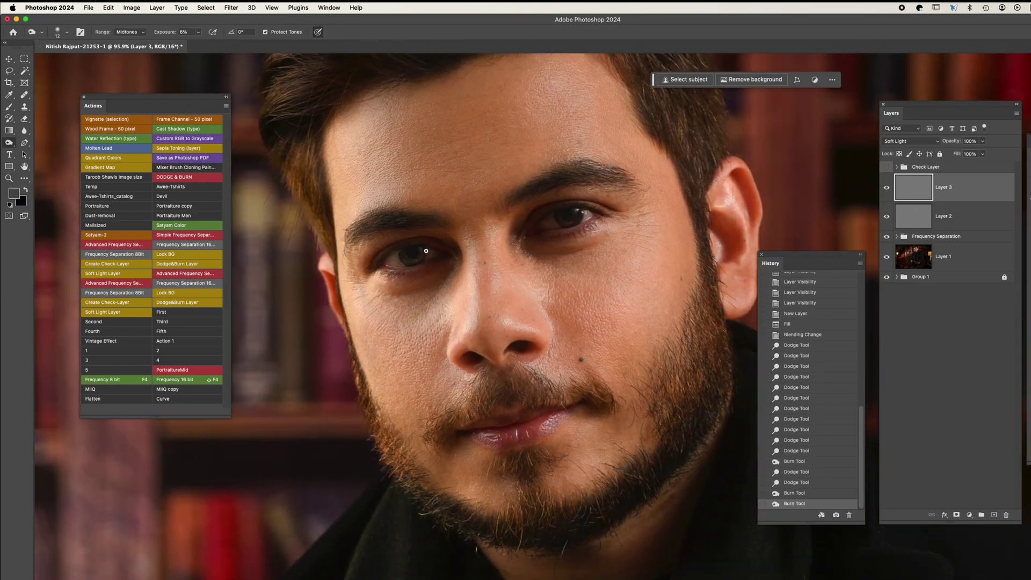
left_click(576, 211)
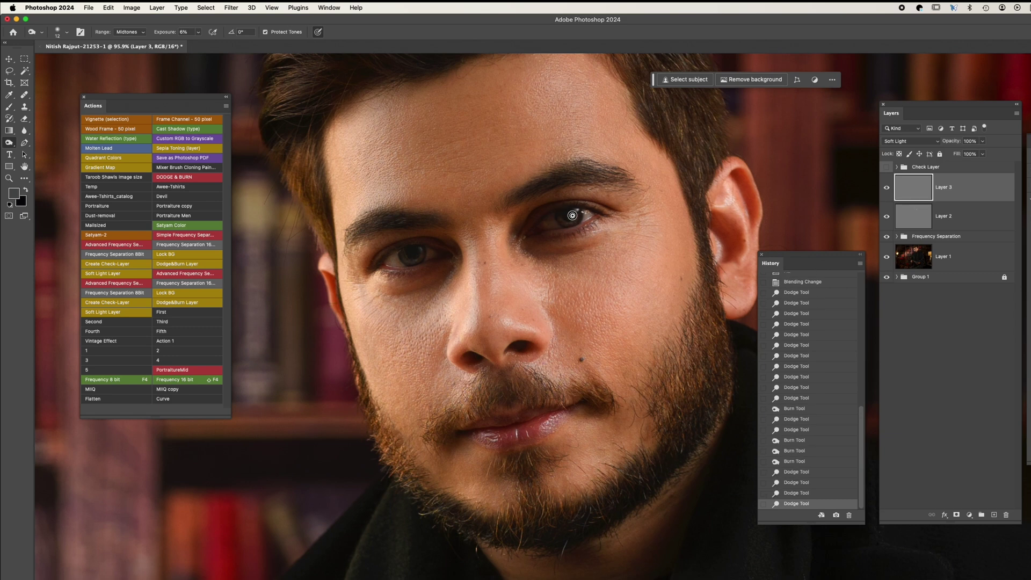
left_click(593, 216, "alt")
left_click(591, 217)
left_click(544, 231)
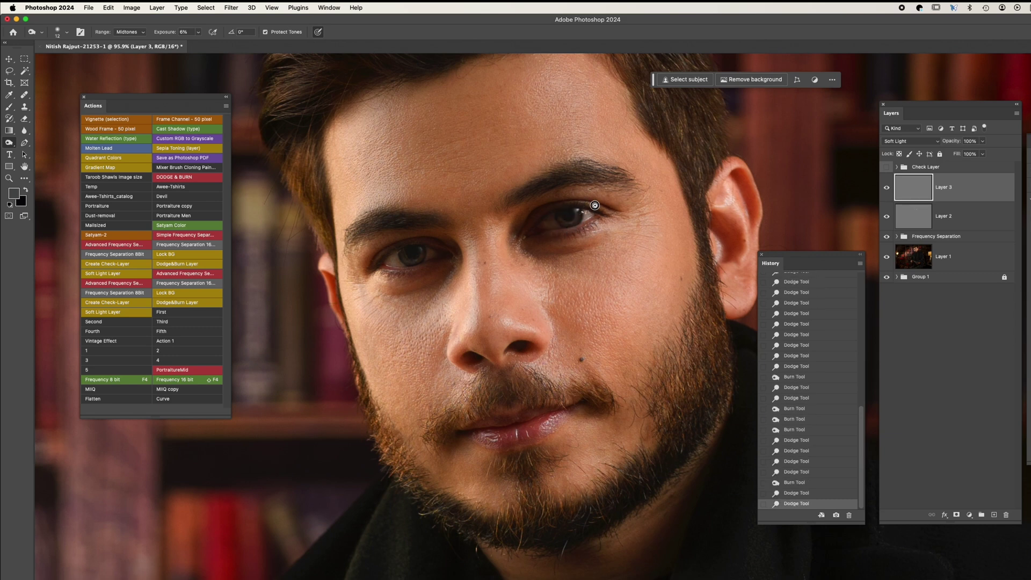
left_click(595, 205)
left_click(540, 213)
Darken a spot and brighten around the left eye, then zoom out to the whole portrait
left_click(408, 263, "alt")
left_click(411, 238)
left_click(356, 255)
left_click(408, 288)
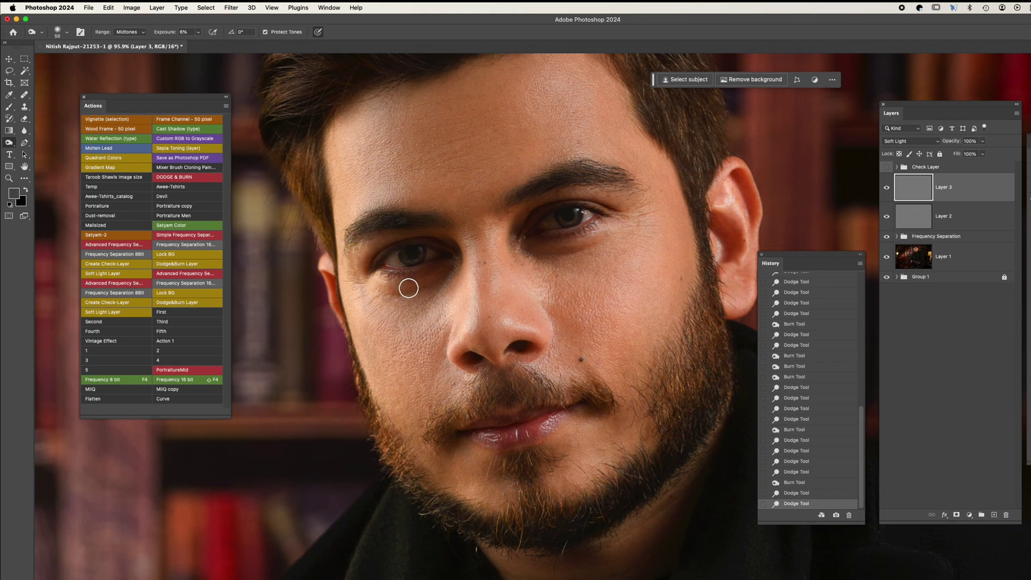
left_click(374, 282)
key("z")
left_click_drag(651, 228, 771, 215)
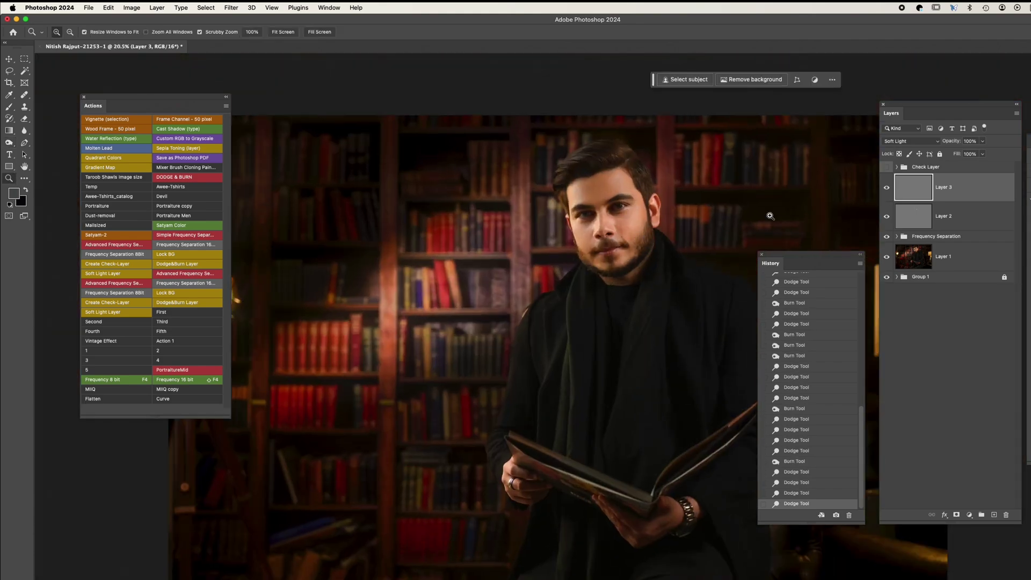
Stamp all visible layers into Layer 4 and apply Face-Aware Liquify with Jawline set to -90
key("ctrl+alt+shift+e")
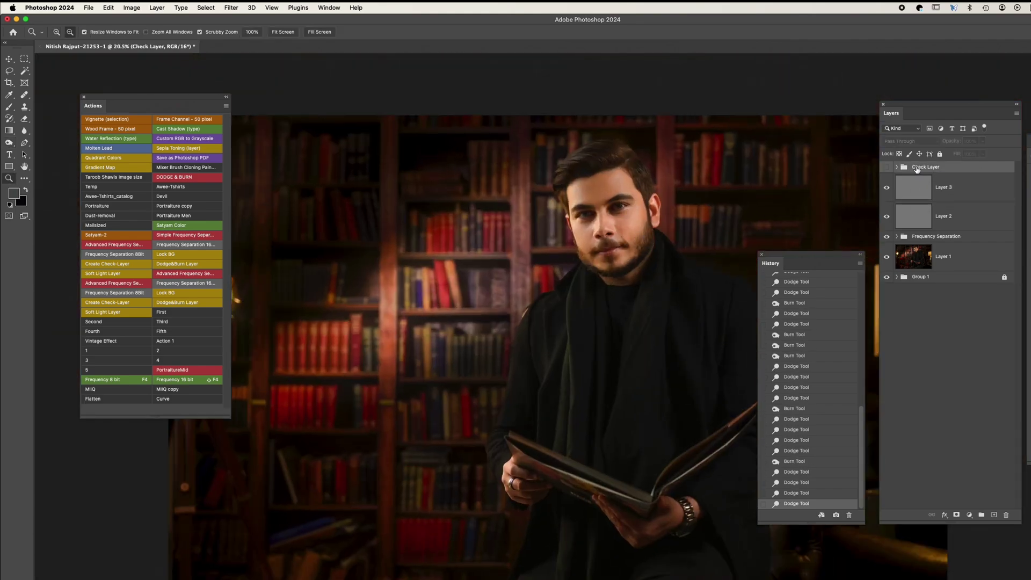
left_click(231, 7)
left_click(239, 102)
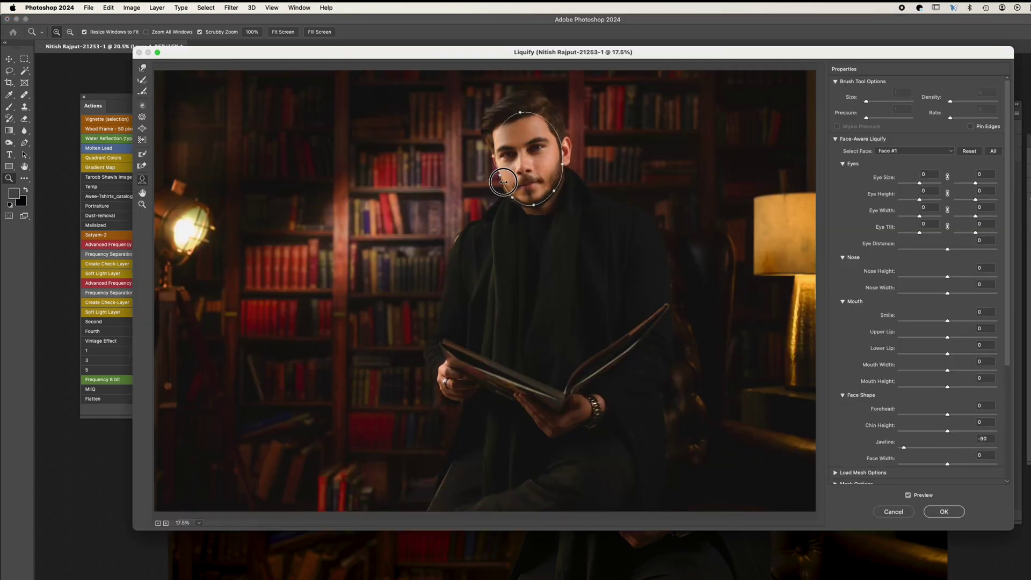
key("Return")
left_click_drag(642, 237, 877, 313)
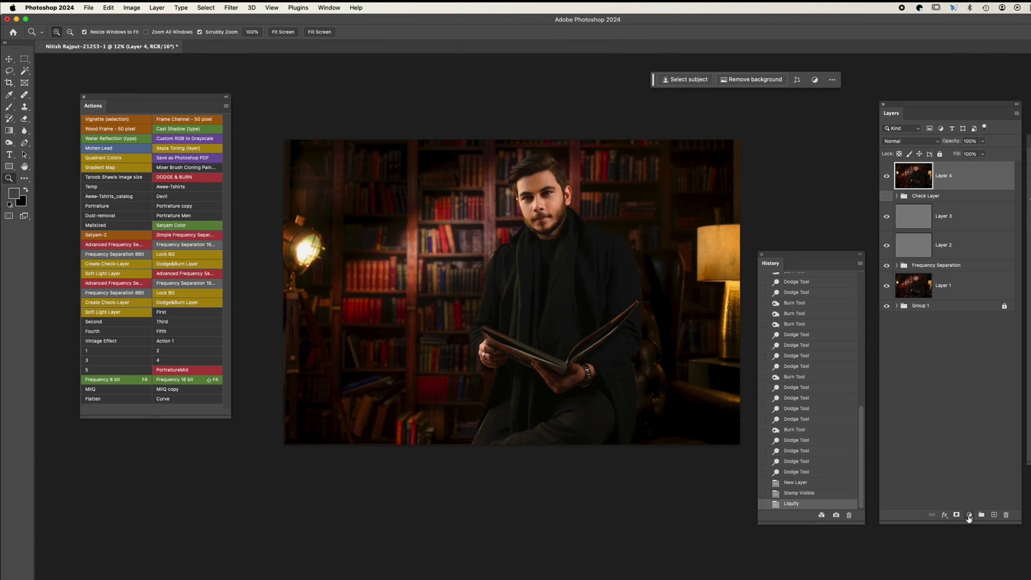
On new Layer 5, brush orange over both lamps, blend it as Color and lower Fill to 42%
key("ctrl+shift+alt+n")
key("b")
left_click(304, 250, "alt")
key("ctrl+z")
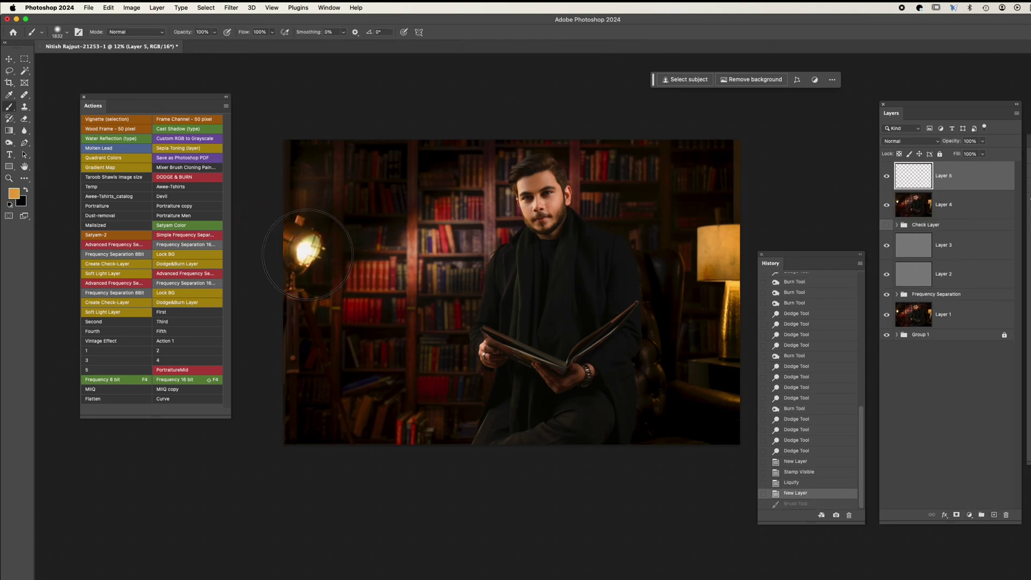
left_click(317, 247)
left_click(910, 140)
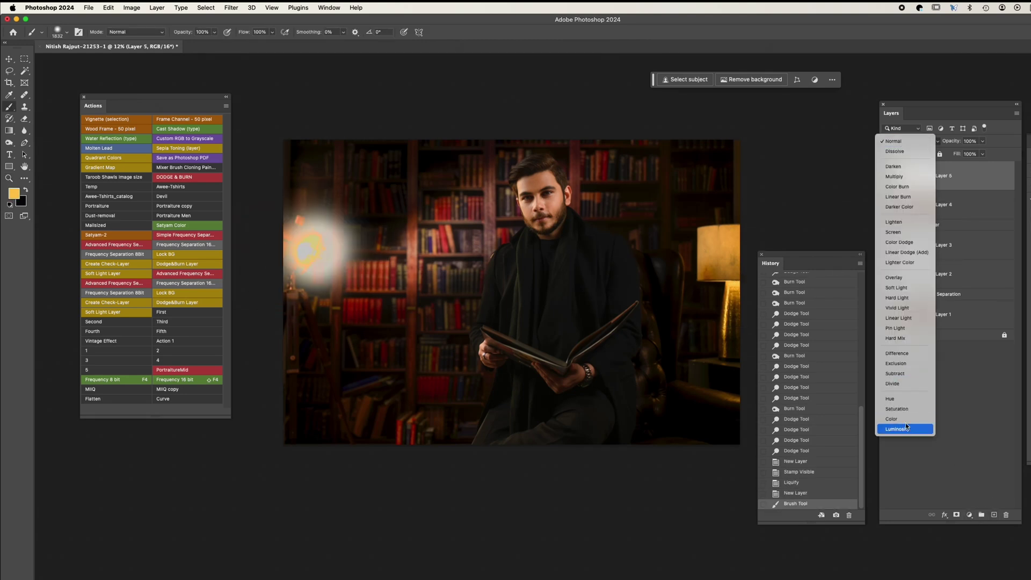
left_click(891, 419)
left_click(706, 225)
left_click(259, 376)
key("ctrl+z")
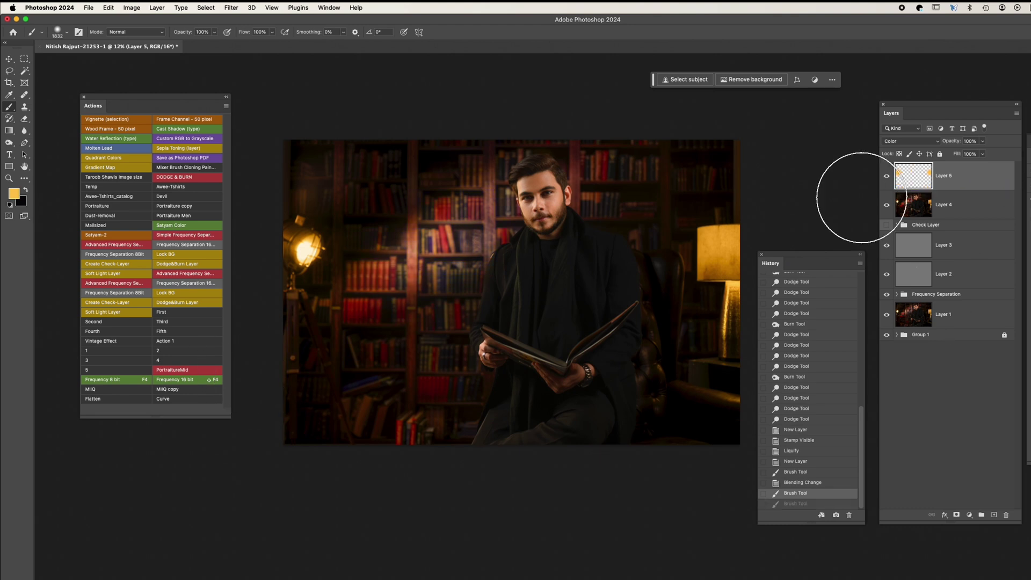
double_click(890, 178)
left_click_drag(967, 155, 954, 157)
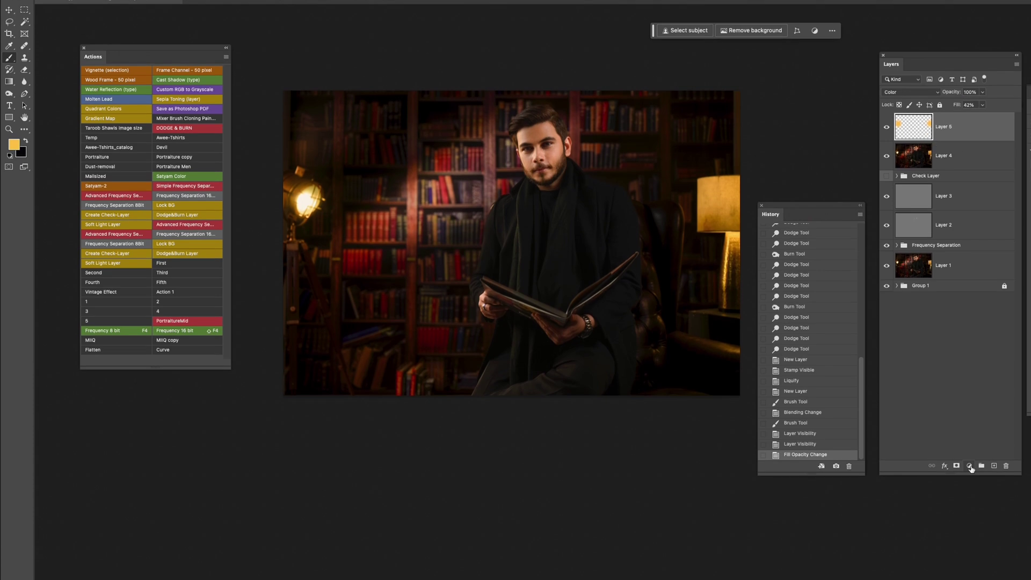
Add a Color Lookup adjustment layer with a darkening look and reduce its fill
left_click(969, 514)
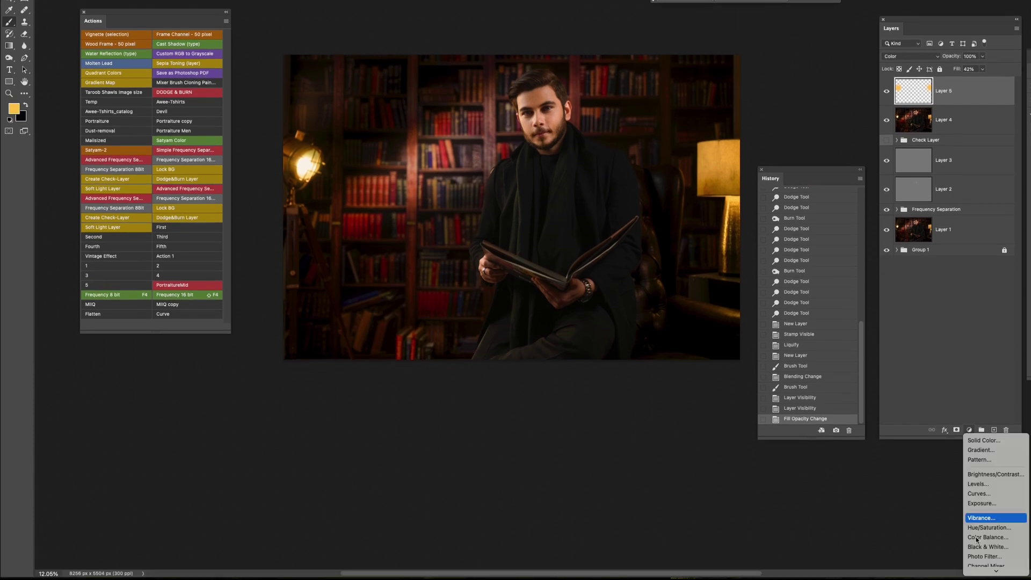
left_click(985, 575)
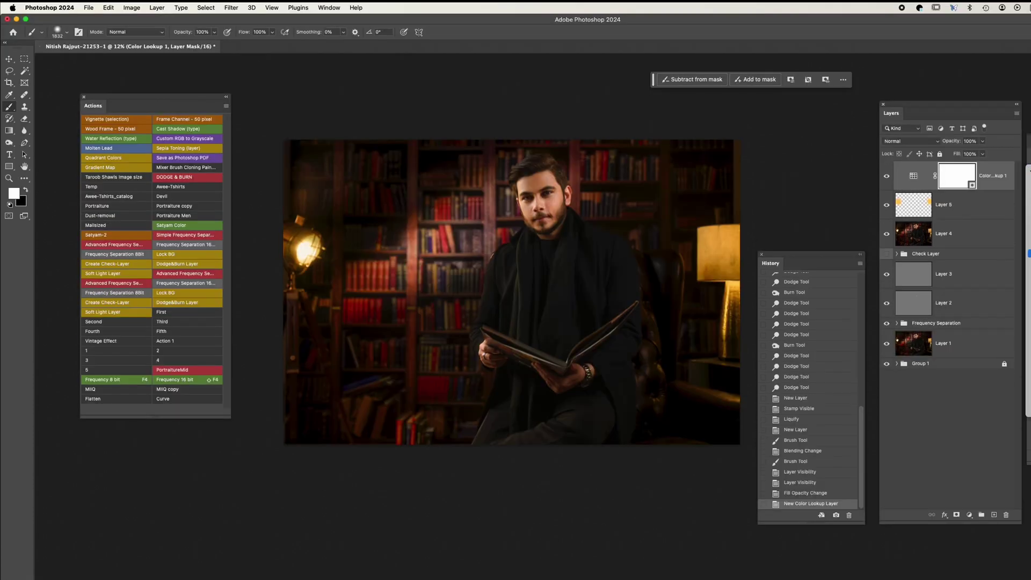
left_click(910, 141)
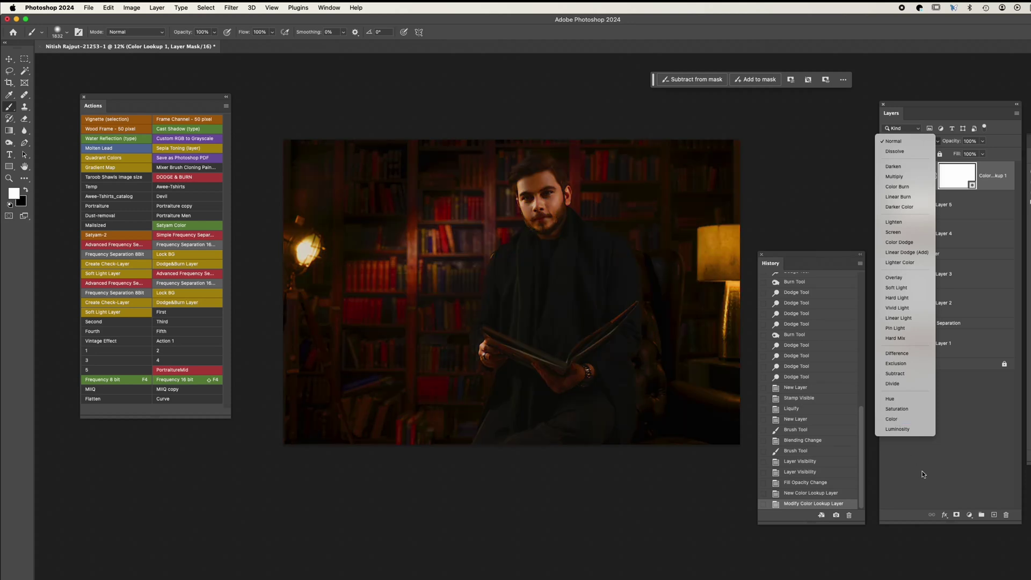
left_click(923, 474)
left_click(910, 141)
key("Escape")
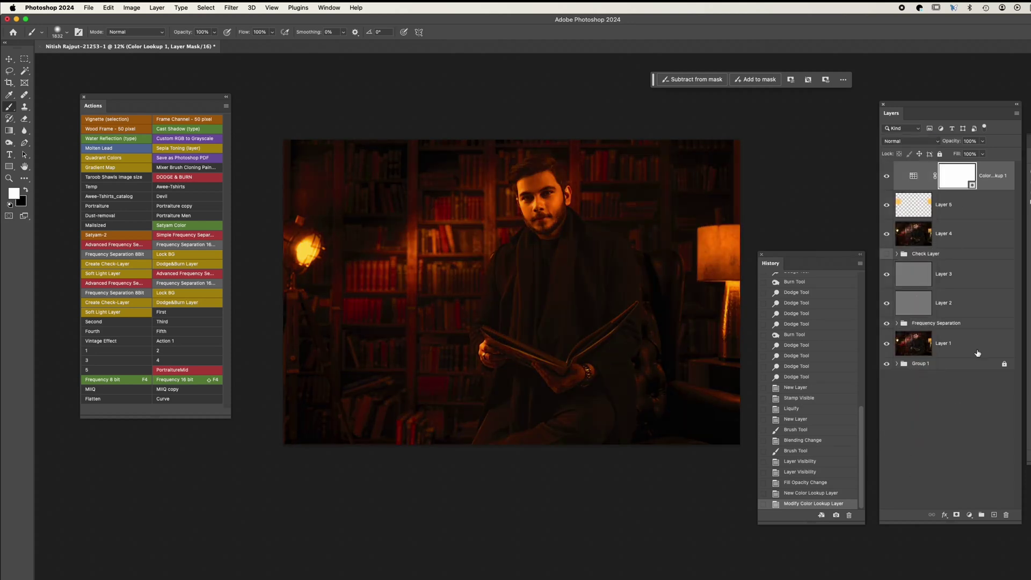
left_click_drag(958, 155, 944, 156)
Limit Color Lookup 1 to brighter tones (Blend If black 116), blend as Color at 47%, add Color Lookup 2
double_click(999, 182)
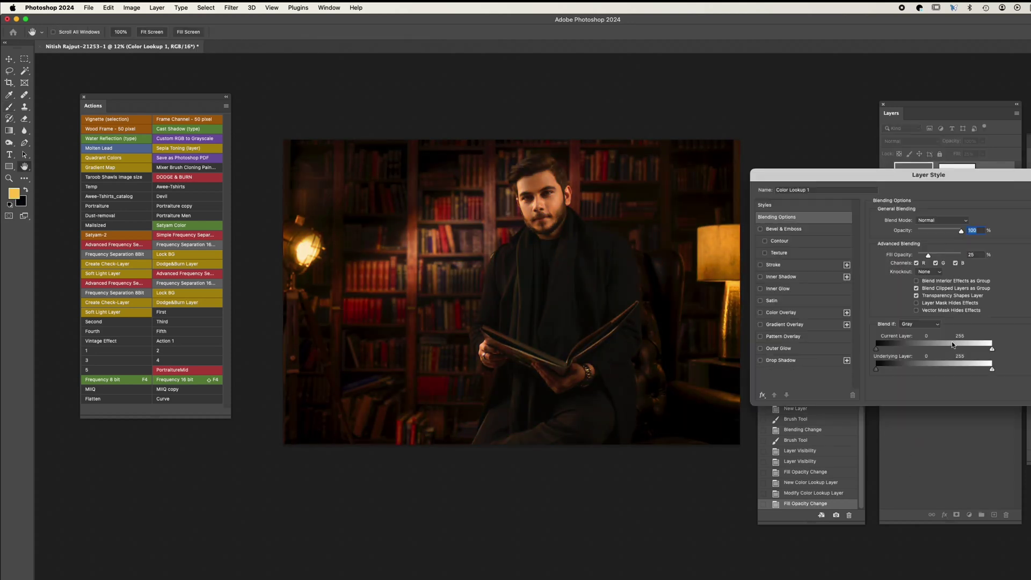
left_click_drag(907, 373, 1030, 371)
key("Return")
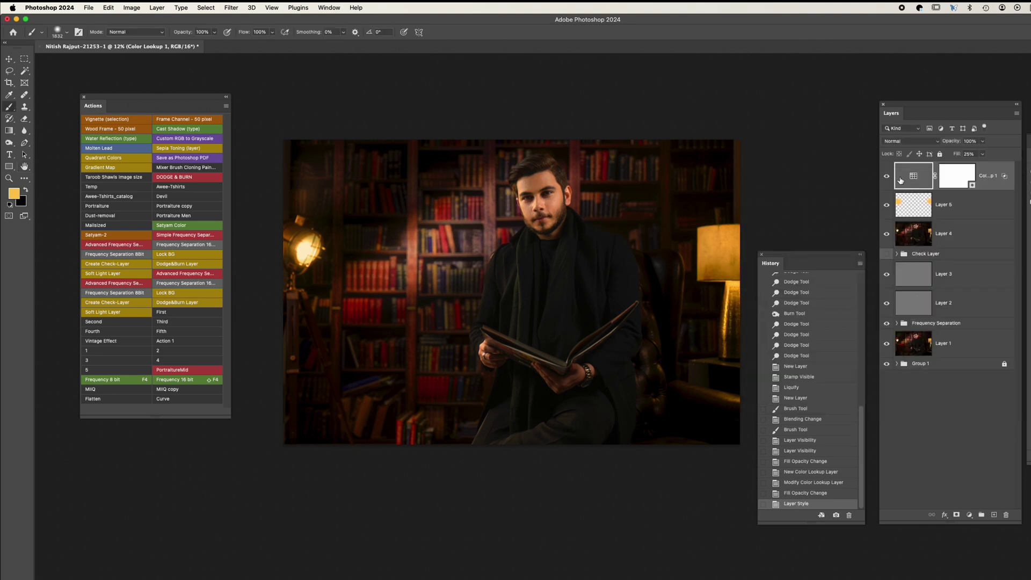
left_click_drag(953, 155, 951, 155)
left_click(910, 141)
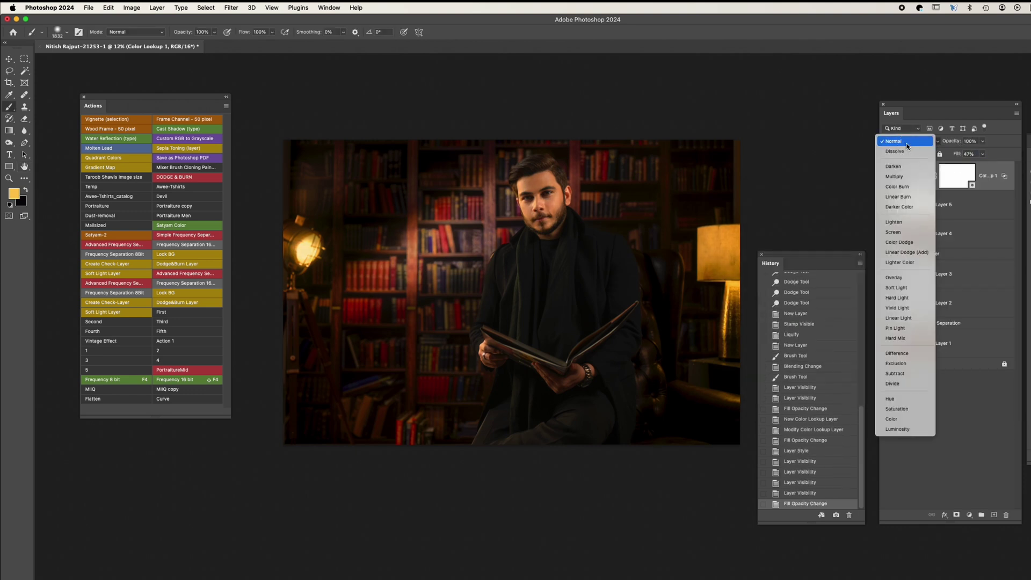
left_click(903, 422)
left_click(887, 176)
left_click(887, 176)
left_click(969, 515)
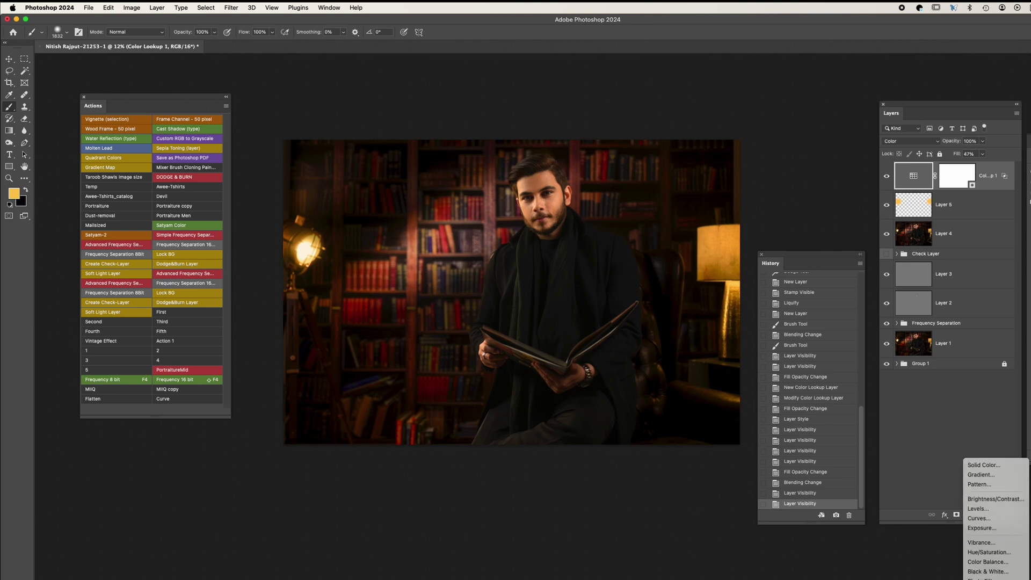
left_click(985, 578)
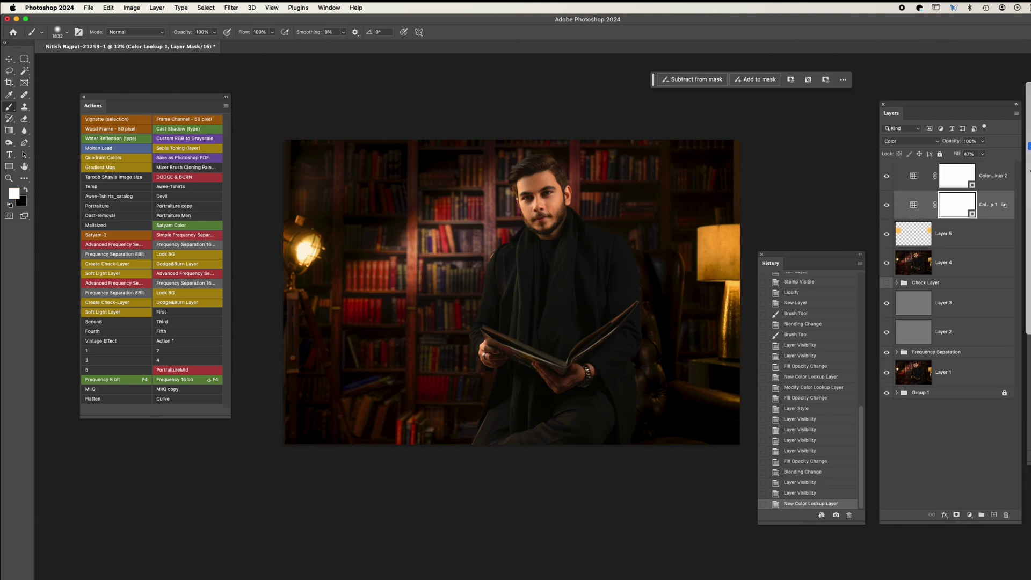
Apply a cool blue LUT to Color Lookup 2 and lower its fill to 35%
key("Down")
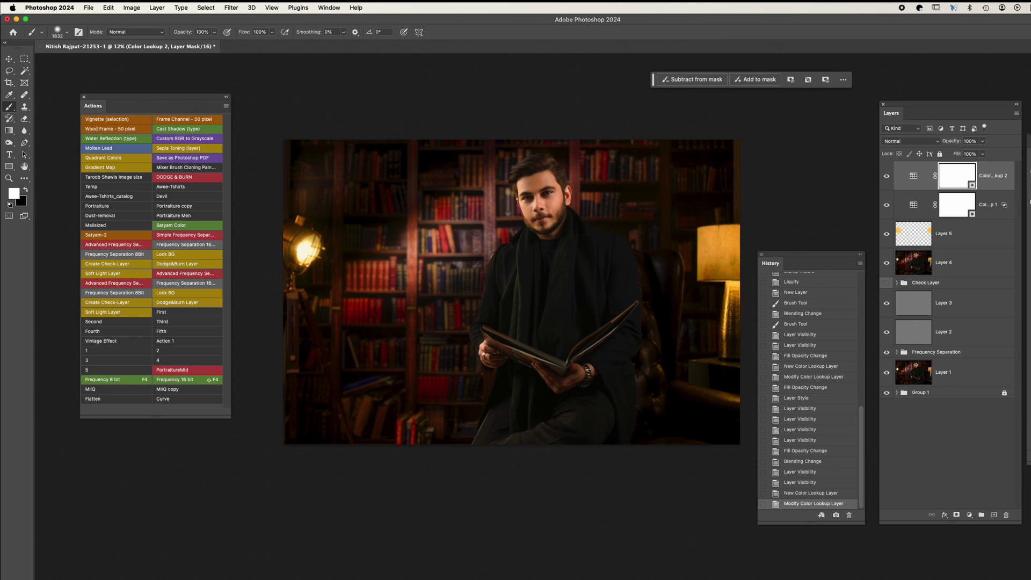
key("Down")
left_click_drag(951, 154, 959, 157)
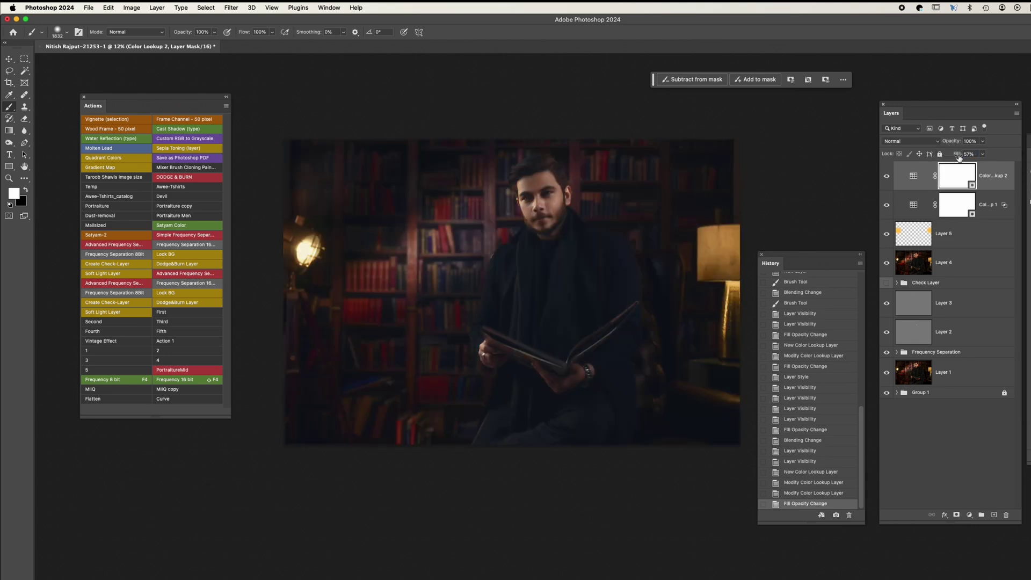
left_click(910, 140)
key("Escape")
Restrict Color Lookup 2 to darker tones (Blend If white 137), compare, and add a Curves layer
double_click(1000, 183)
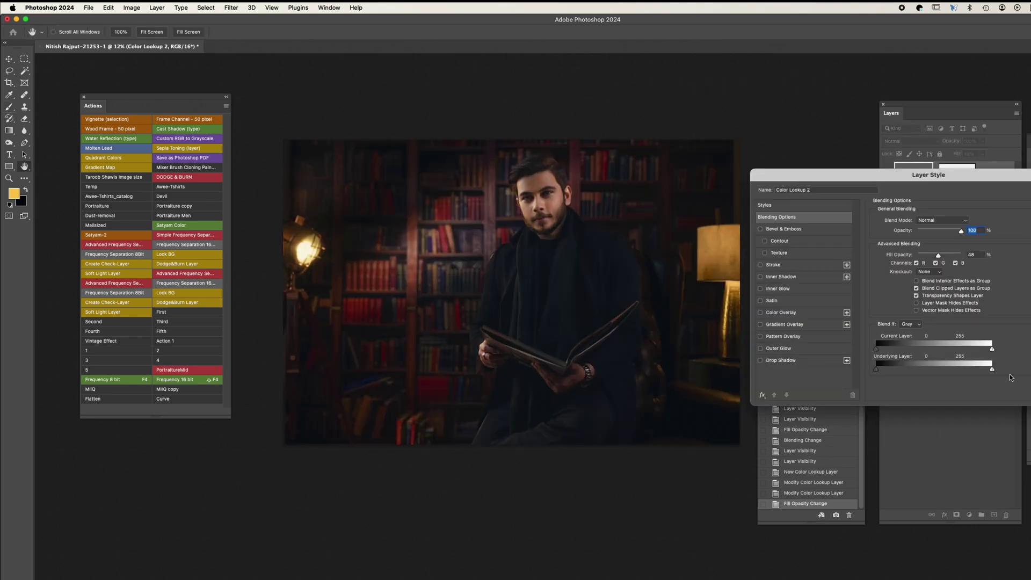
mouse_move(992, 369)
left_mouse_down()
mouse_move(939, 369)
mouse_move(986, 369)
left_mouse_up()
key("Return")
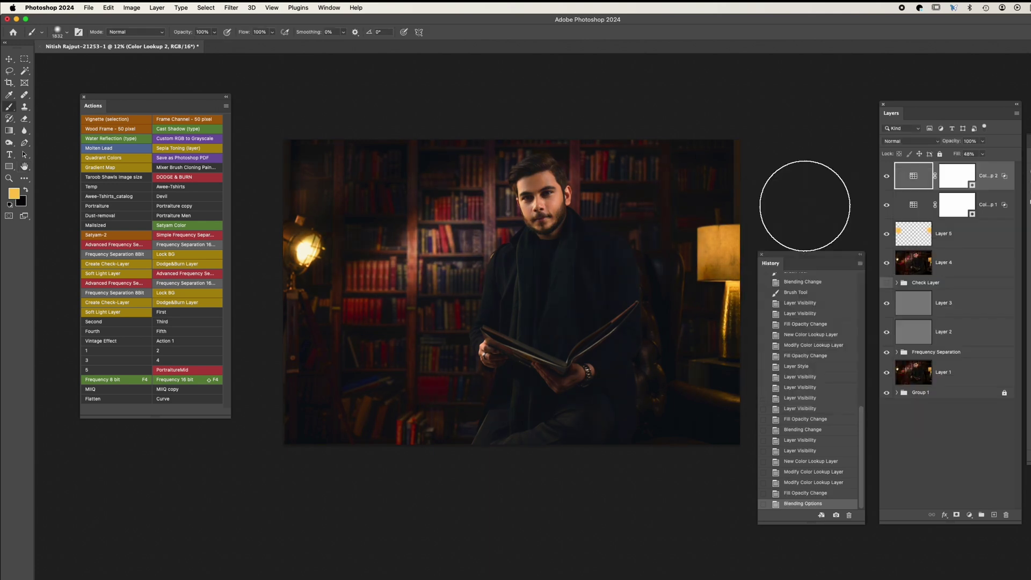
key("ctrl+comma")
key("ctrl+comma")
key("ctrl+comma")
key("ctrl+comma")
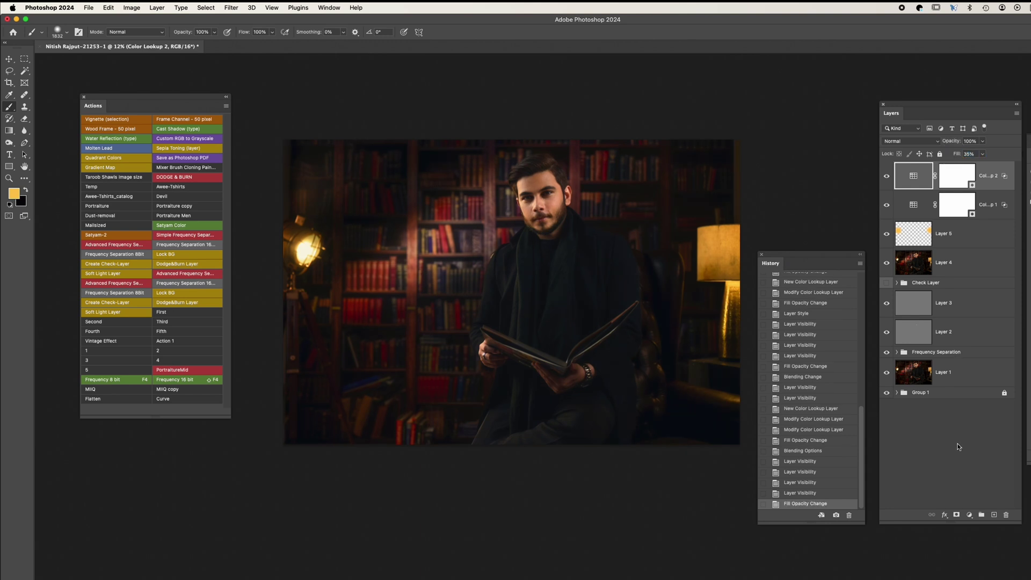
left_click(969, 514)
left_click(989, 542)
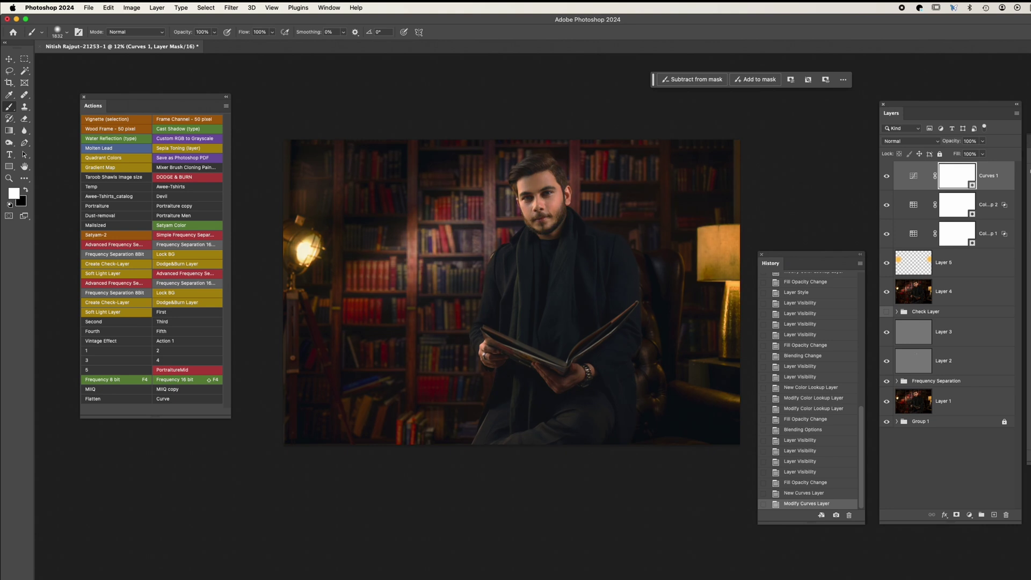
Paint black on the Curves 1 mask over the man's head and body and both lamps
key("ctrl+comma")
key("ctrl+comma")
key("ctrl+comma")
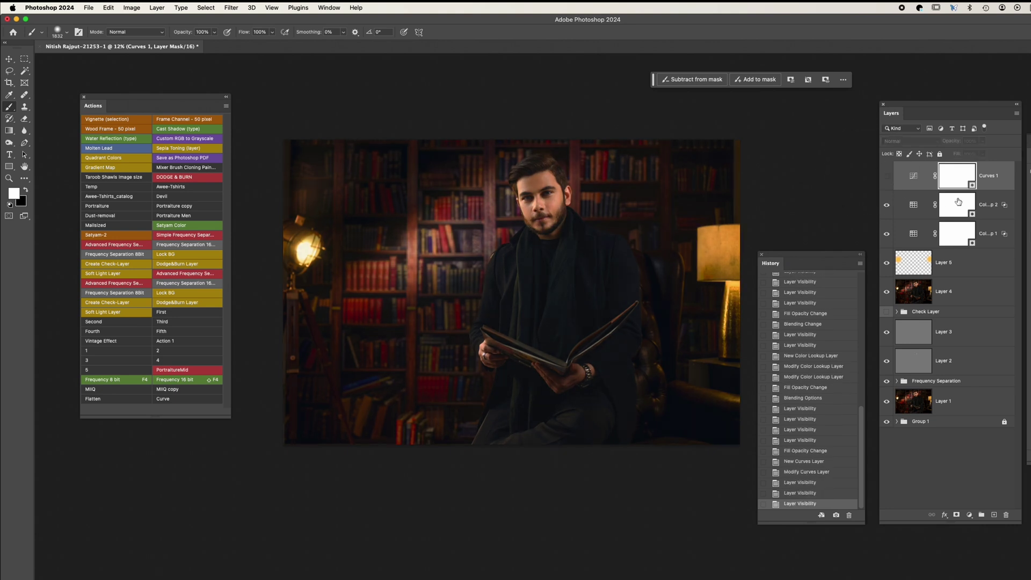
key("ctrl+comma")
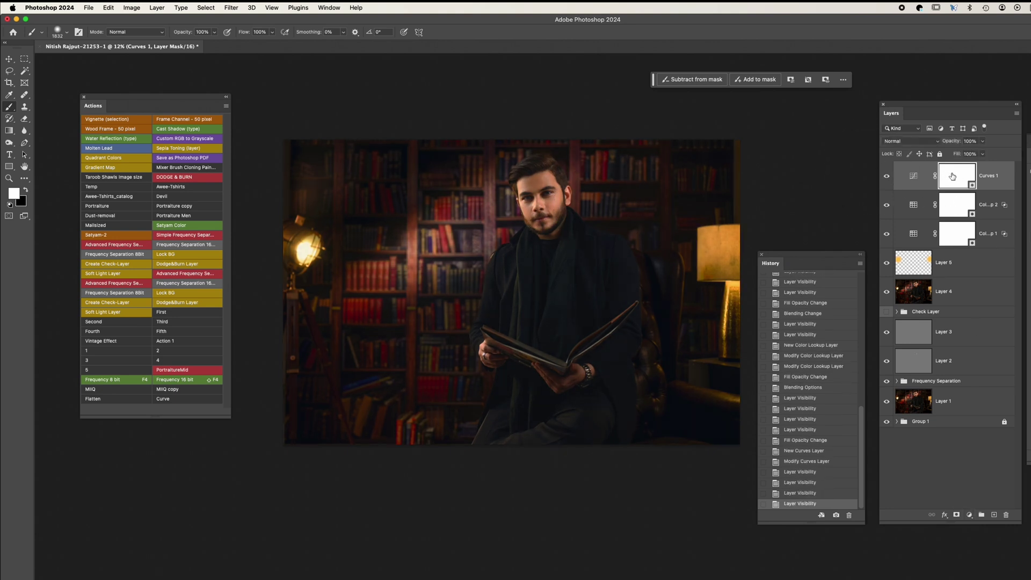
key("bracketleft")
key("bracketleft")
key("bracketleft")
key("x")
left_click_drag(535, 209, 540, 236)
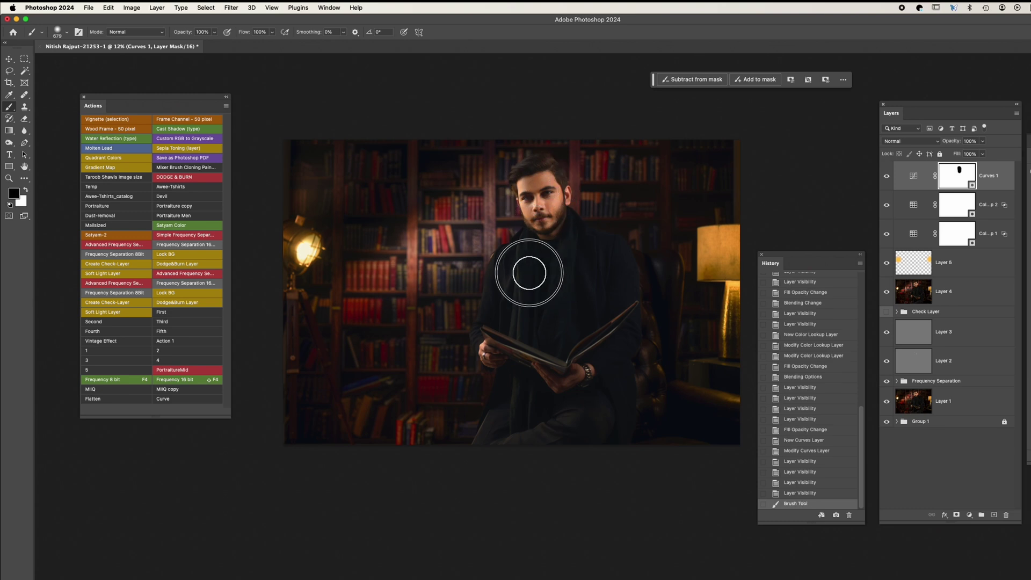
left_click_drag(529, 273, 531, 442)
left_click_drag(703, 247, 714, 264)
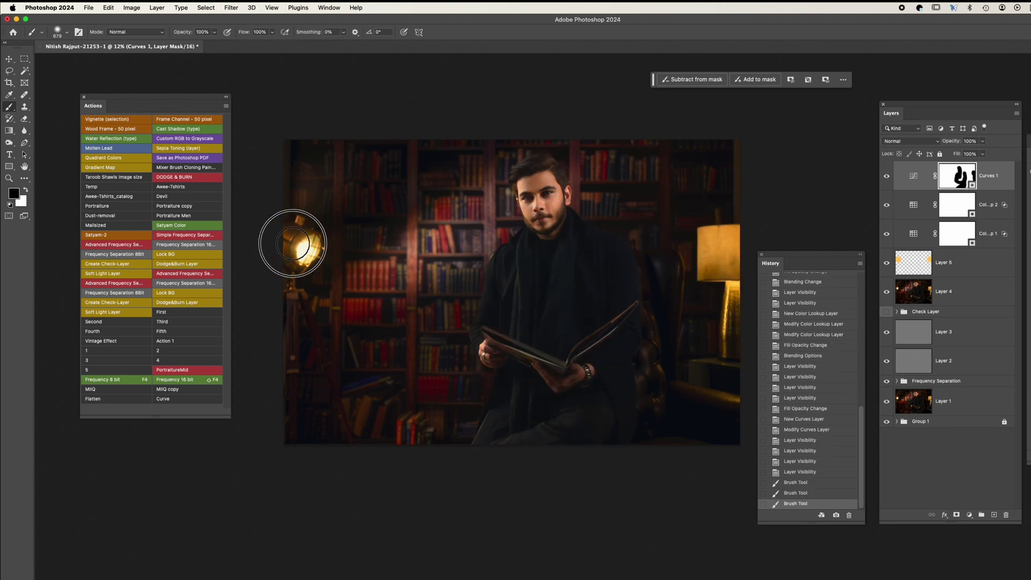
left_click_drag(293, 243, 298, 269)
key("ctrl+comma")
key("ctrl+comma")
Add a second Curves adjustment layer, then delete Curves 2
left_click(913, 176)
left_click(969, 514)
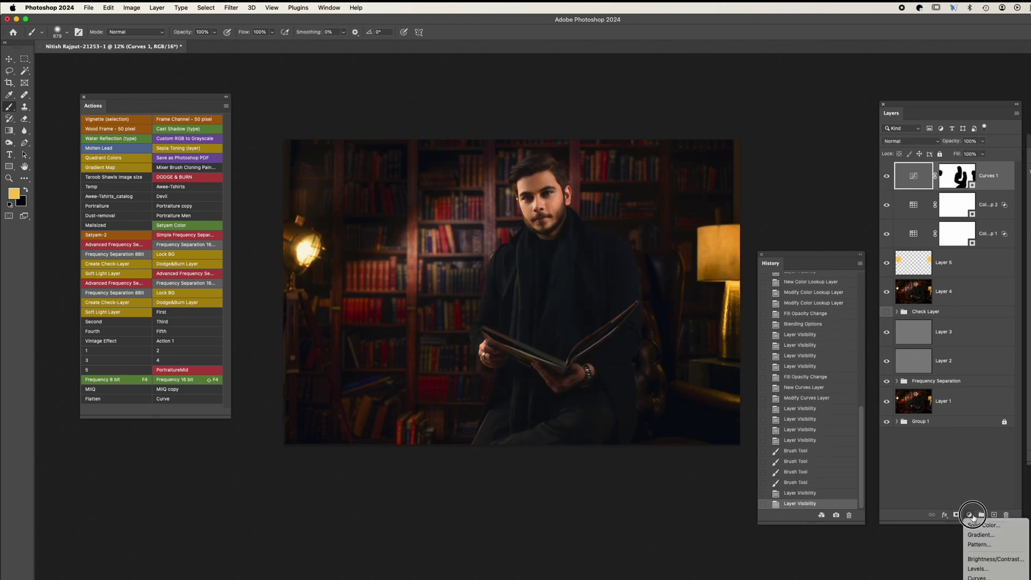
left_click(999, 575)
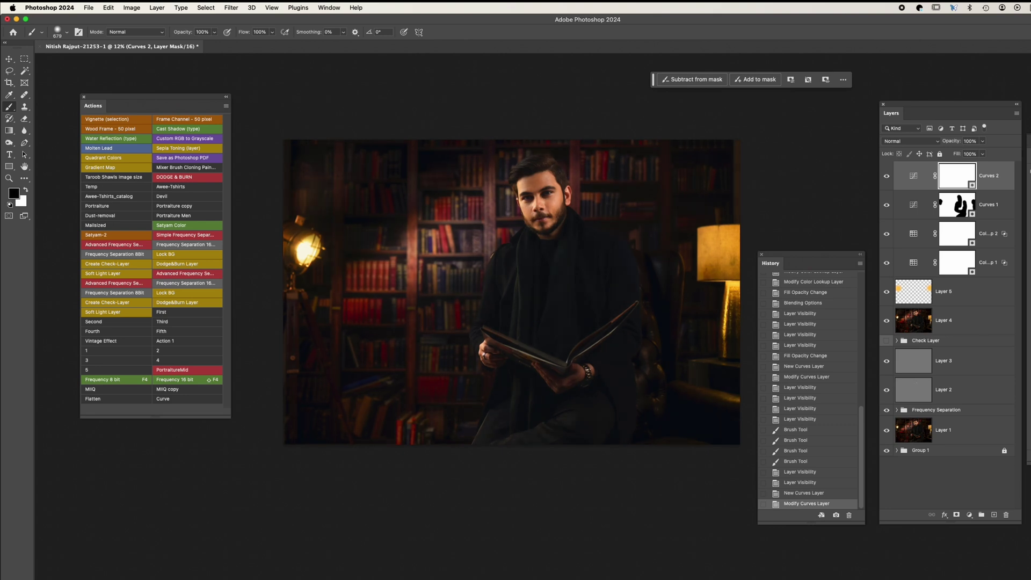
left_click_drag(473, 232, 480, 193)
key("Delete")
Stamp all visible layers into Layer 6 and apply a 1000 px radius Unsharp Mask
key("ctrl+alt+shift+e")
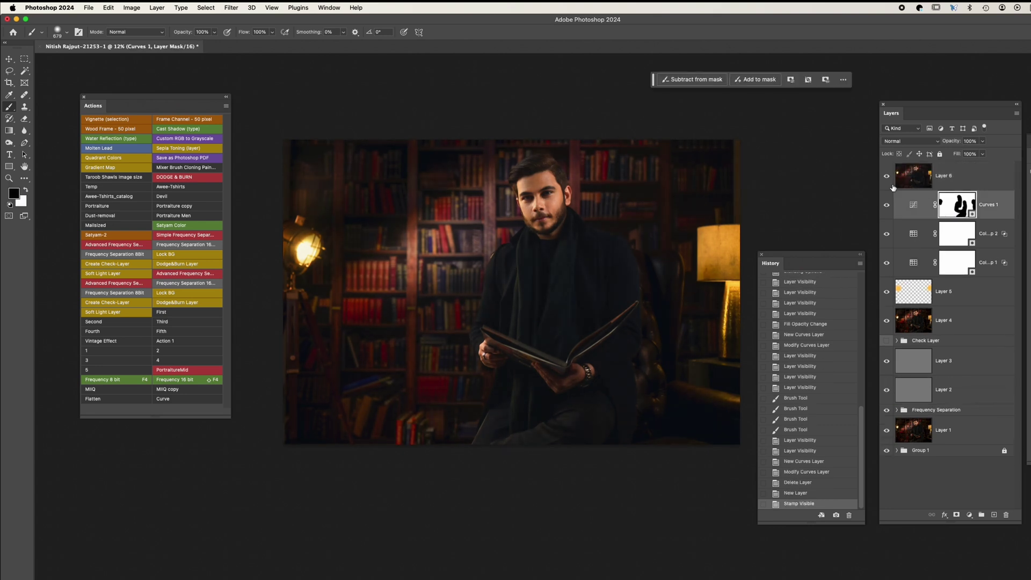
left_click(893, 187)
left_click(231, 7)
left_click(376, 220)
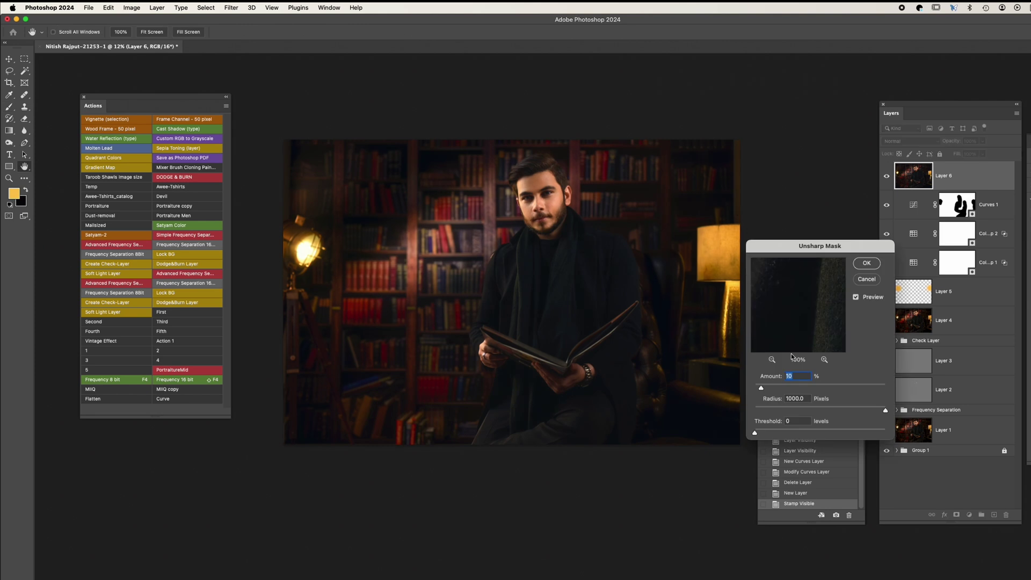
left_click(866, 263)
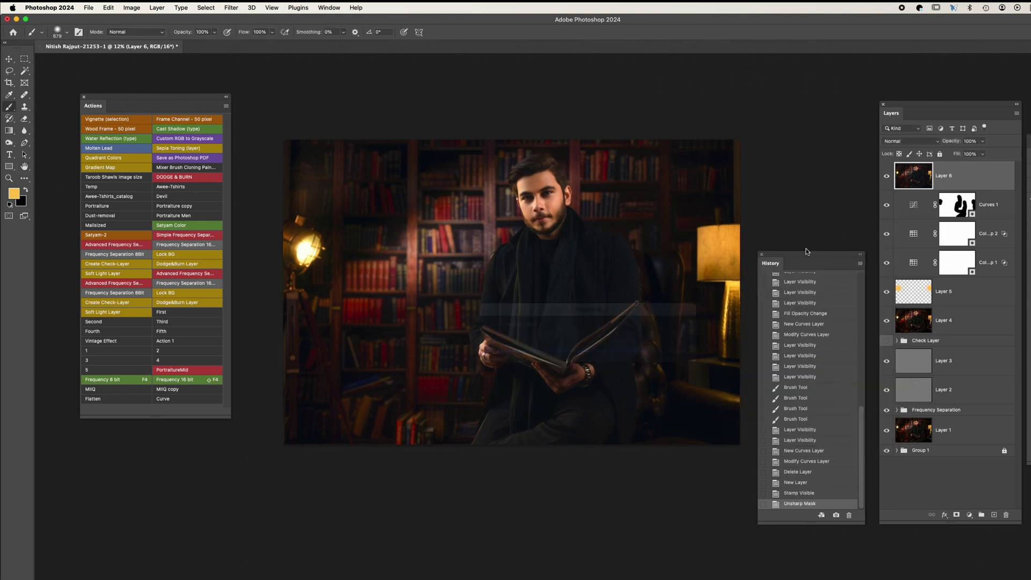
left_click(887, 175)
left_click(969, 515)
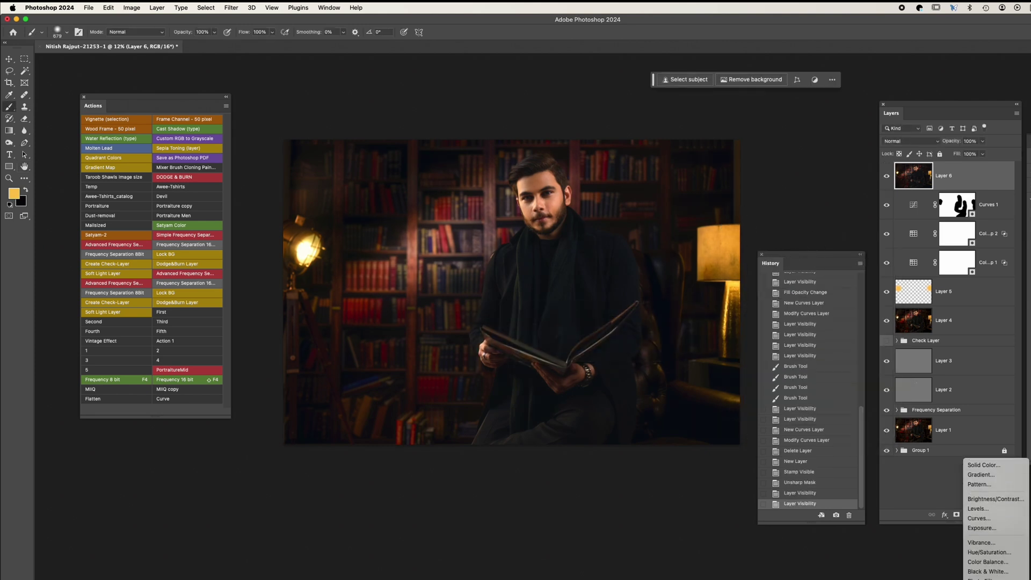
Convert Layer 6 to a smart object
right_click(966, 176)
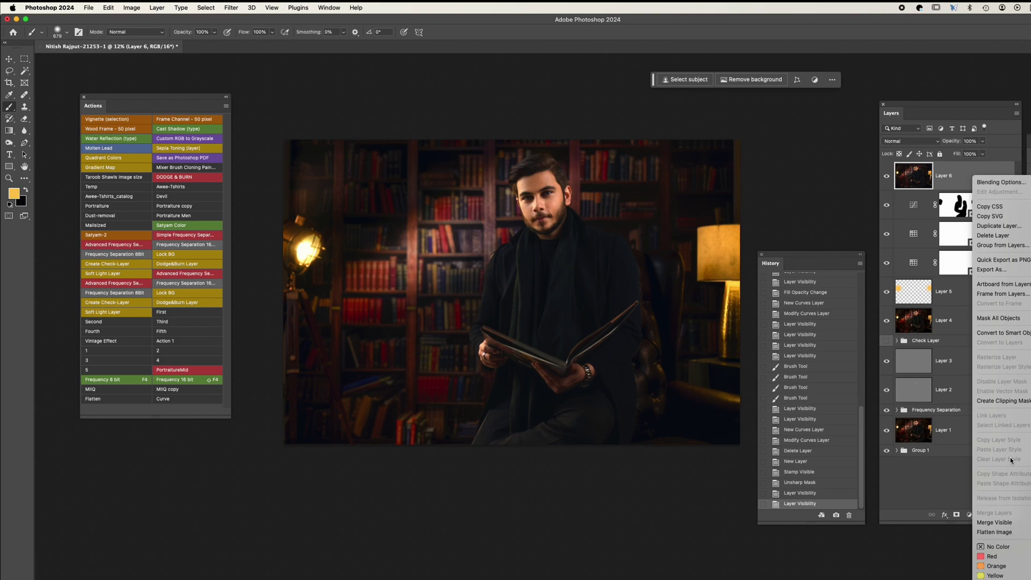
left_click(999, 333)
left_click(231, 8)
Apply the Camera Raw Filter to the Layer 6 smart object
left_click(258, 85)
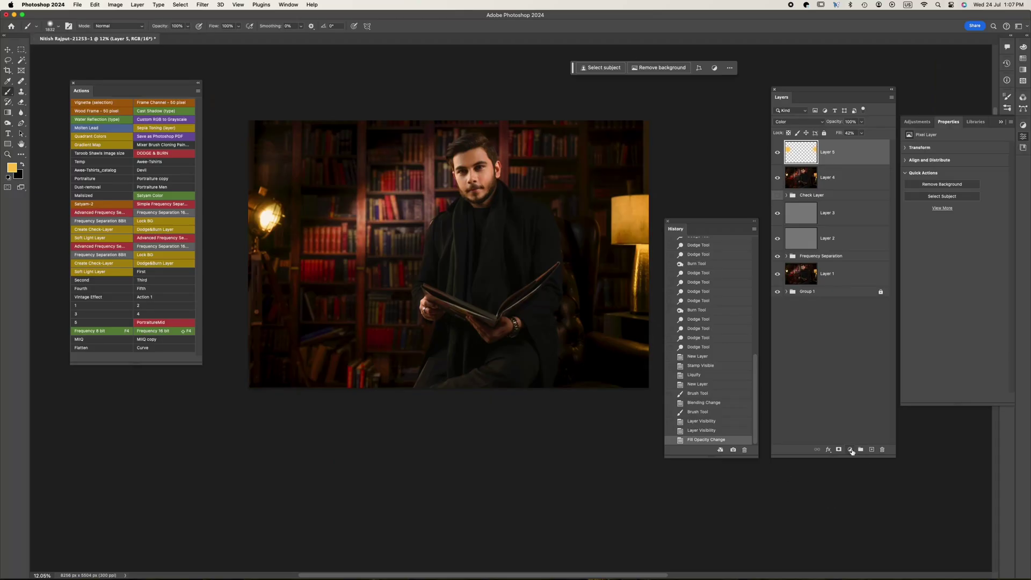
Add a Color Lookup layer with the EdgyAmber look and reduce its fill
left_click(850, 450)
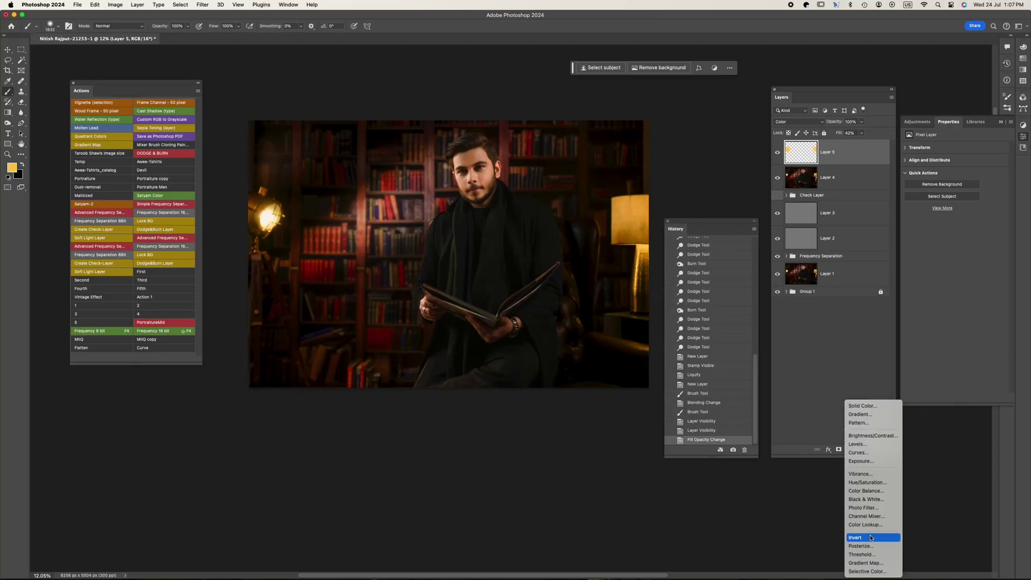
left_click(865, 525)
left_click(971, 148)
left_click(961, 222)
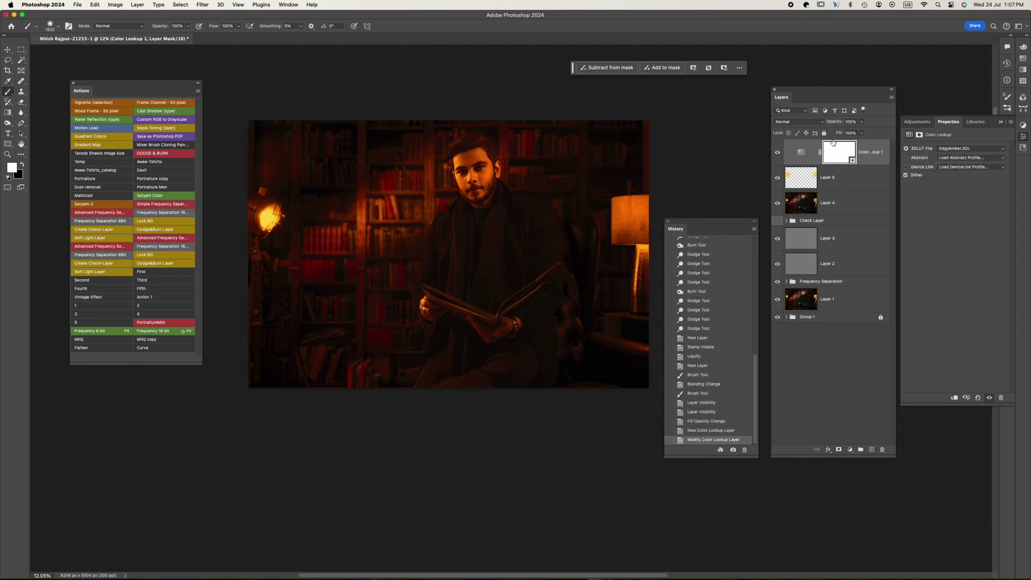
left_click(800, 122)
left_click(790, 122)
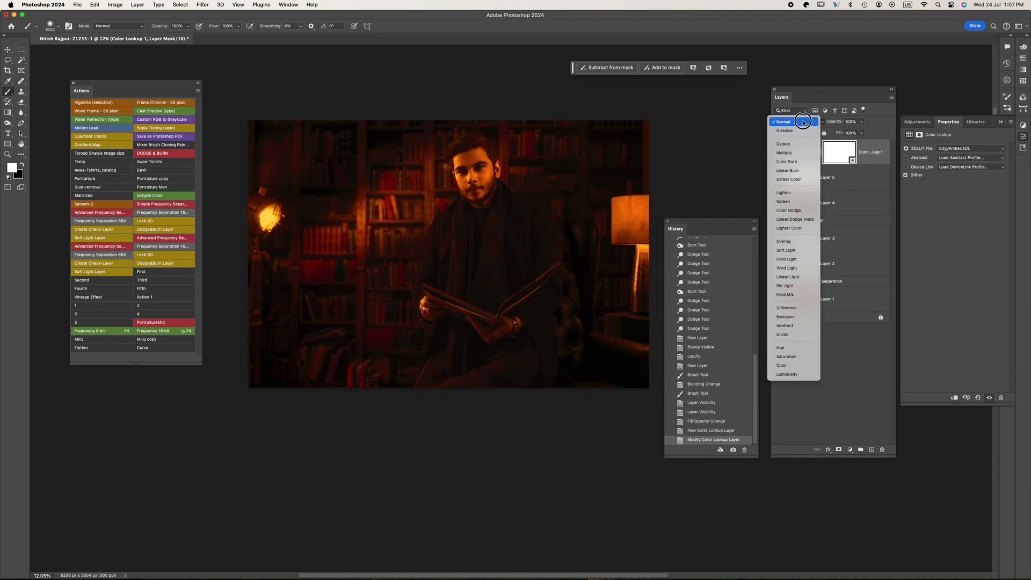
key("Escape")
left_click_drag(837, 133, 841, 134)
Limit Color Lookup 1 to brighter underlying tones, at 47% fill in Color blend mode
double_click(878, 163)
left_click_drag(769, 322, 826, 326)
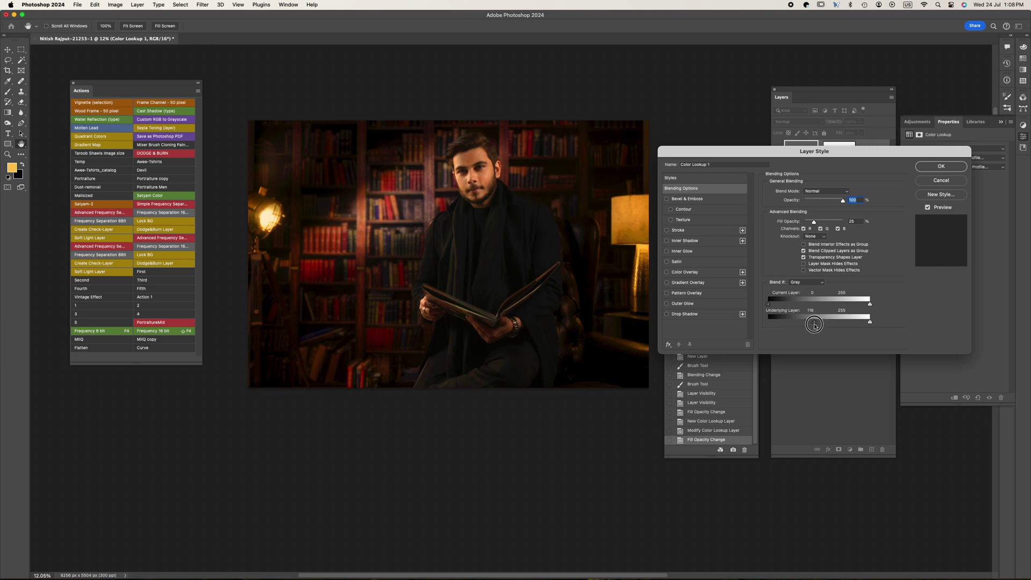
left_click(935, 183)
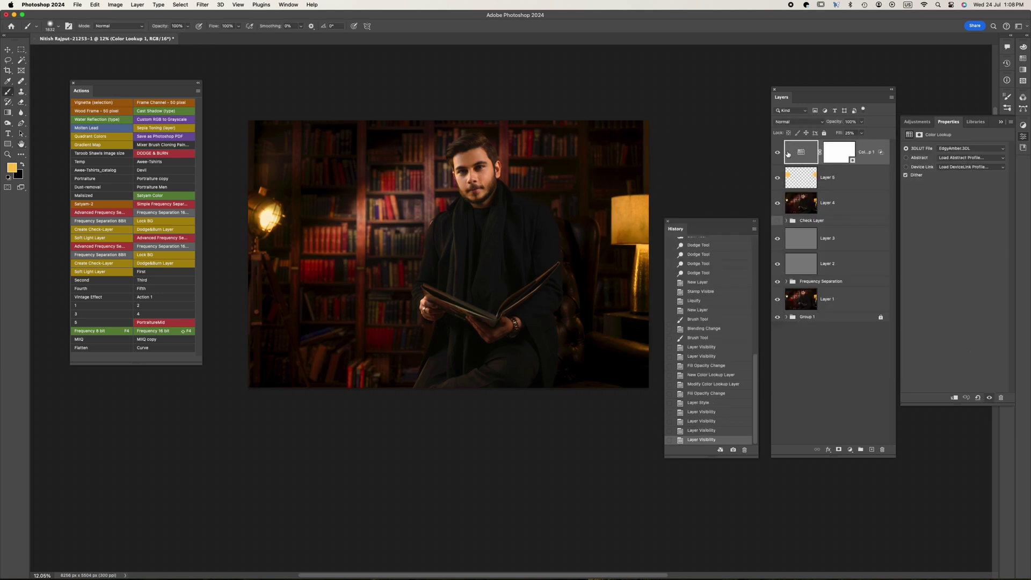
left_click_drag(841, 134, 834, 134)
left_click(798, 121)
left_click(790, 363)
double_click(777, 152)
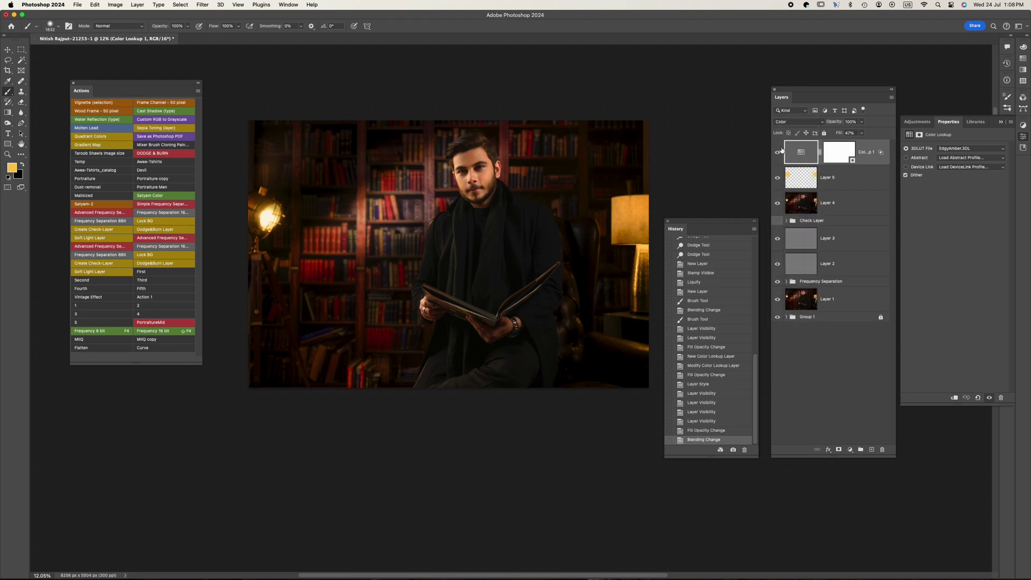
left_click(851, 450)
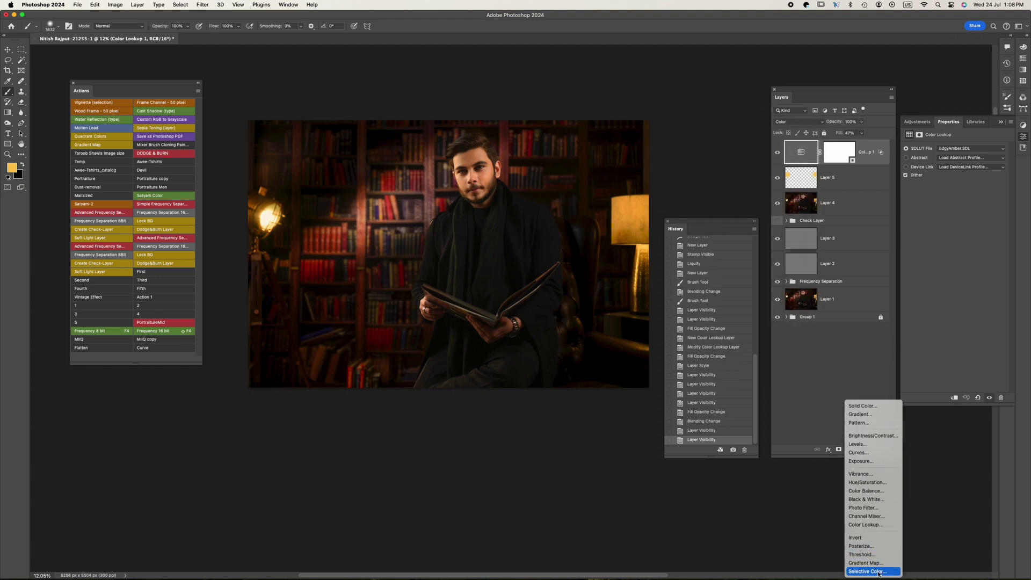
Add a FoggyNight.3DL Color Lookup layer at 48% fill
left_click(864, 525)
left_click(961, 148)
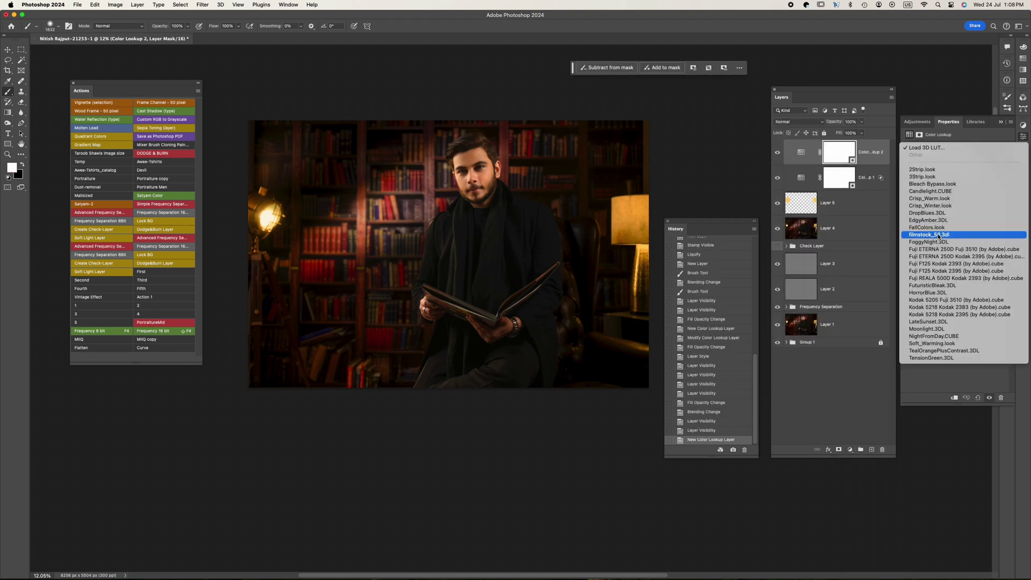
left_click(940, 236)
left_click(961, 148)
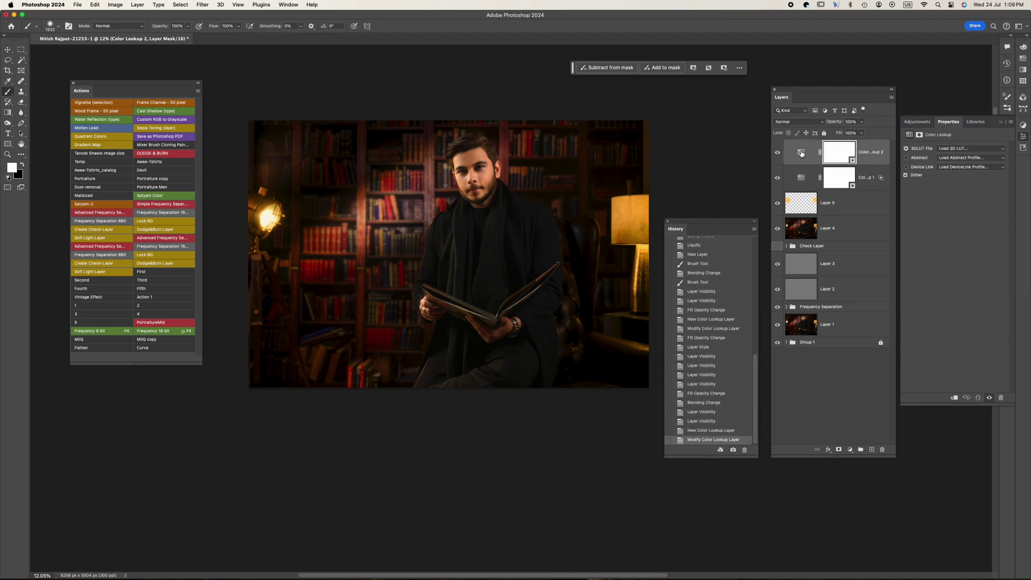
left_click(971, 148)
left_click(961, 243)
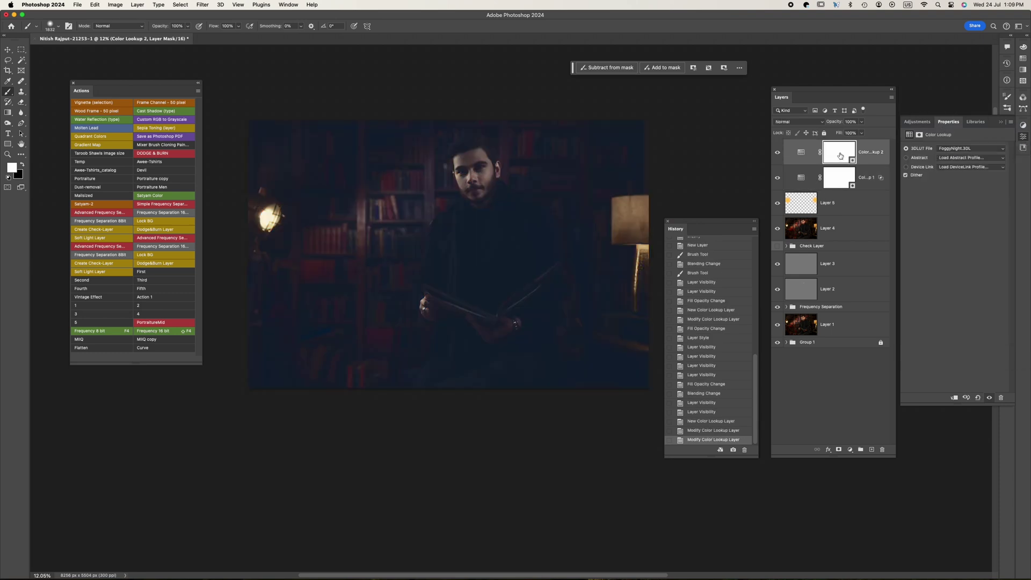
left_click_drag(840, 134, 815, 134)
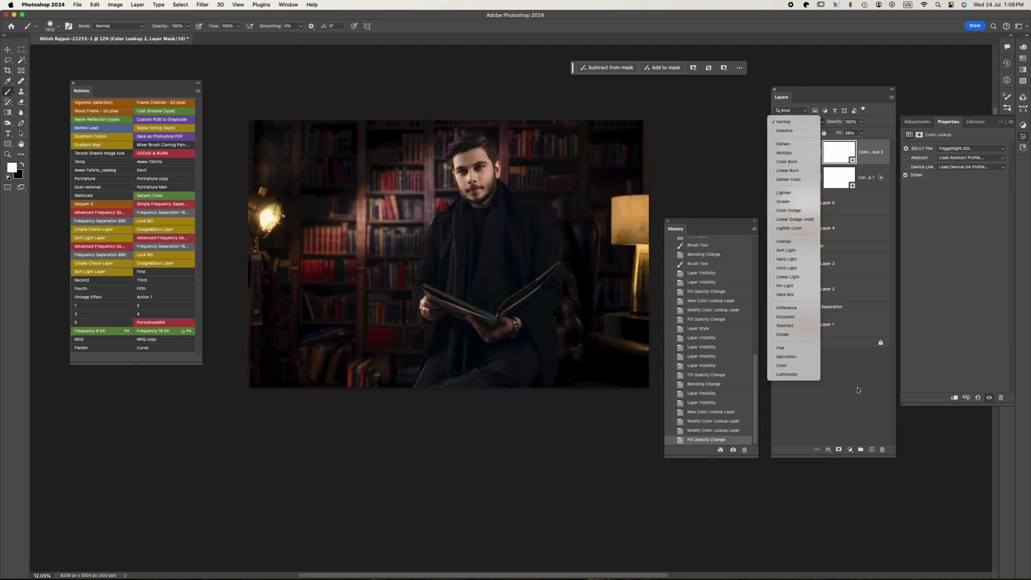
Split the Underlying Layer white Blend If slider to keep Color Lookup 2 off highlights
double_click(878, 156)
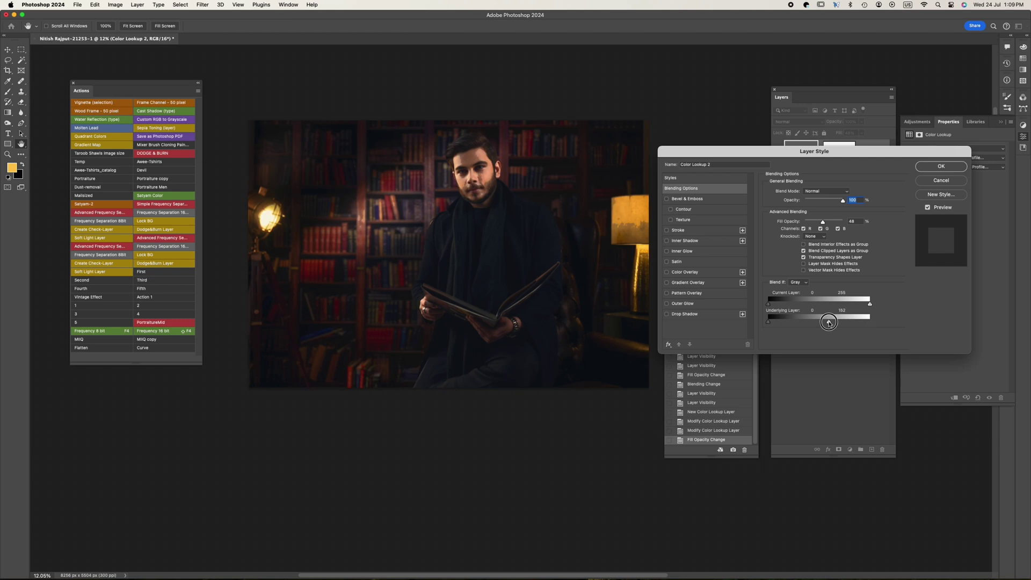
left_click_drag(870, 322, 833, 324)
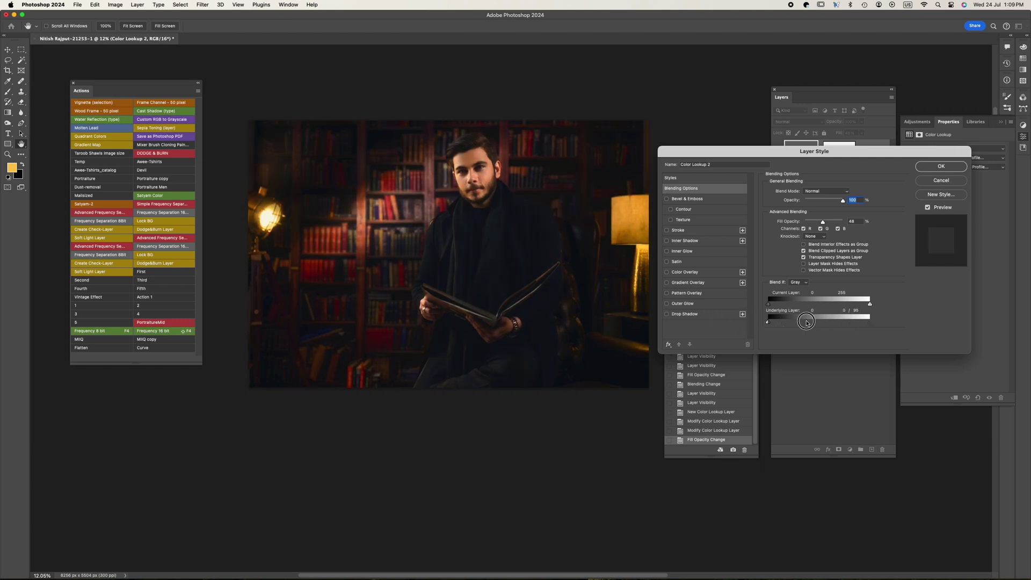
left_click(949, 171)
double_click(777, 152)
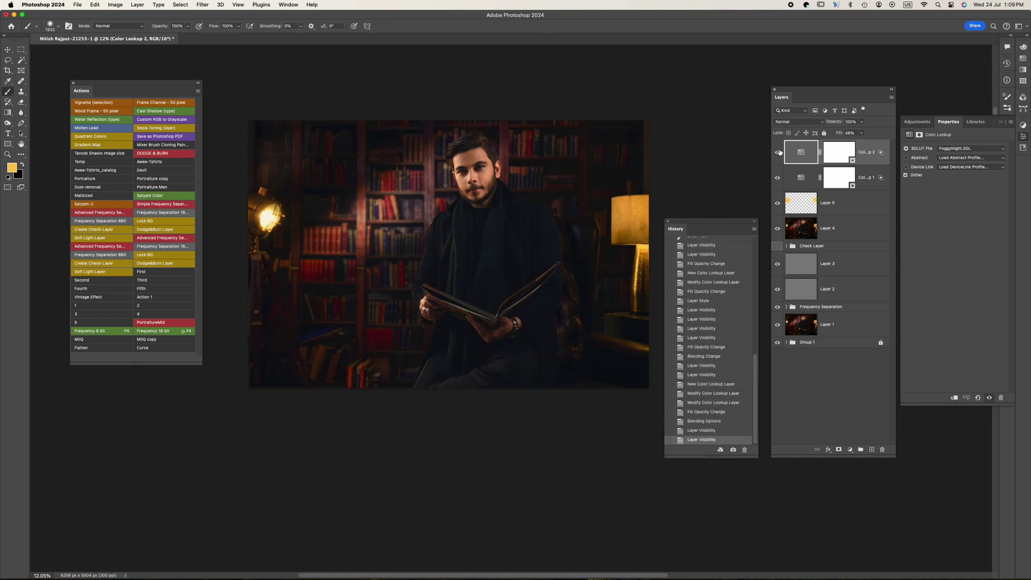
Add a Curves layer with its upper point pulled down to darken highlights
left_click(850, 450)
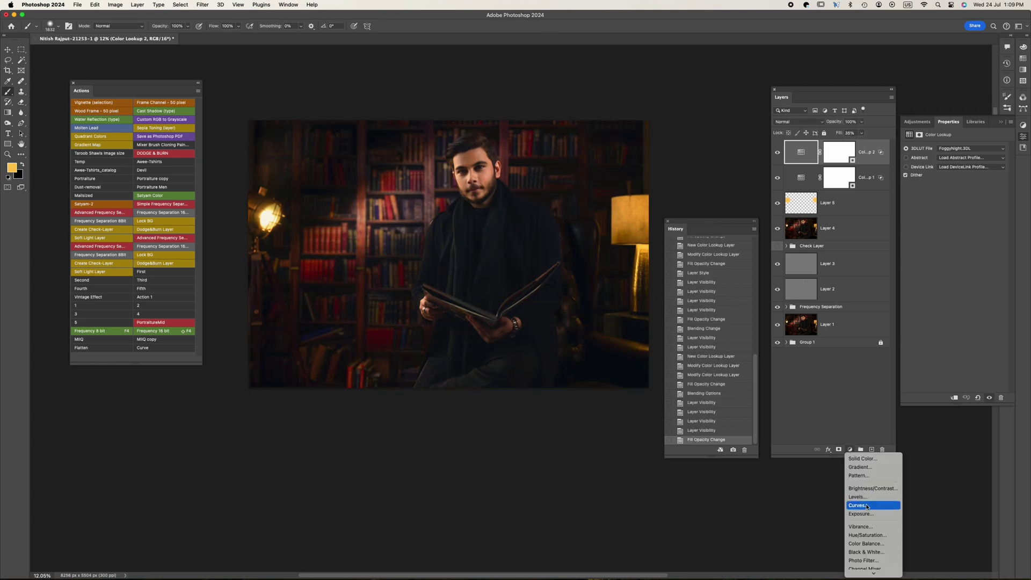
left_click(865, 506)
left_click(978, 191)
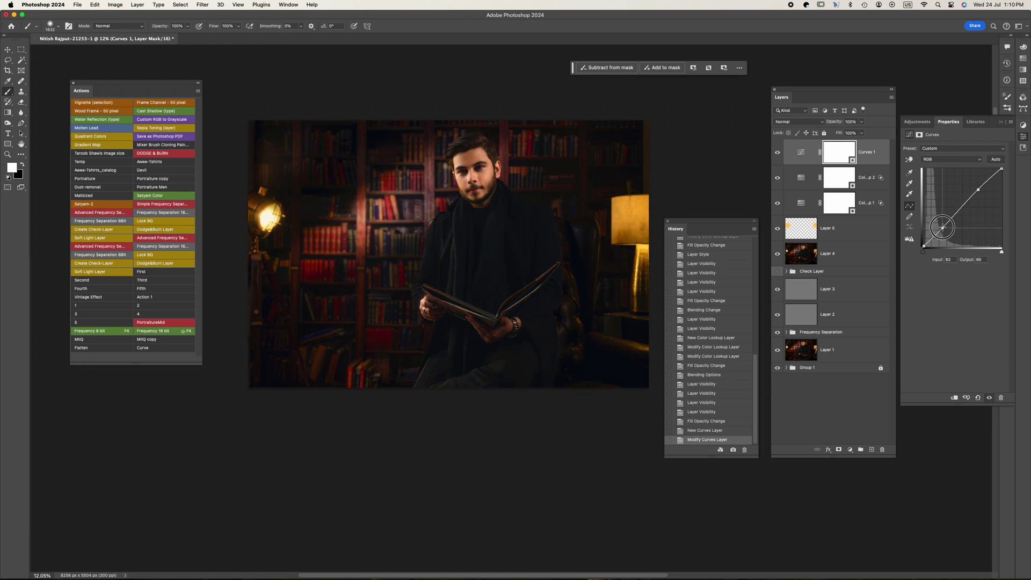
left_click_drag(978, 189, 980, 194)
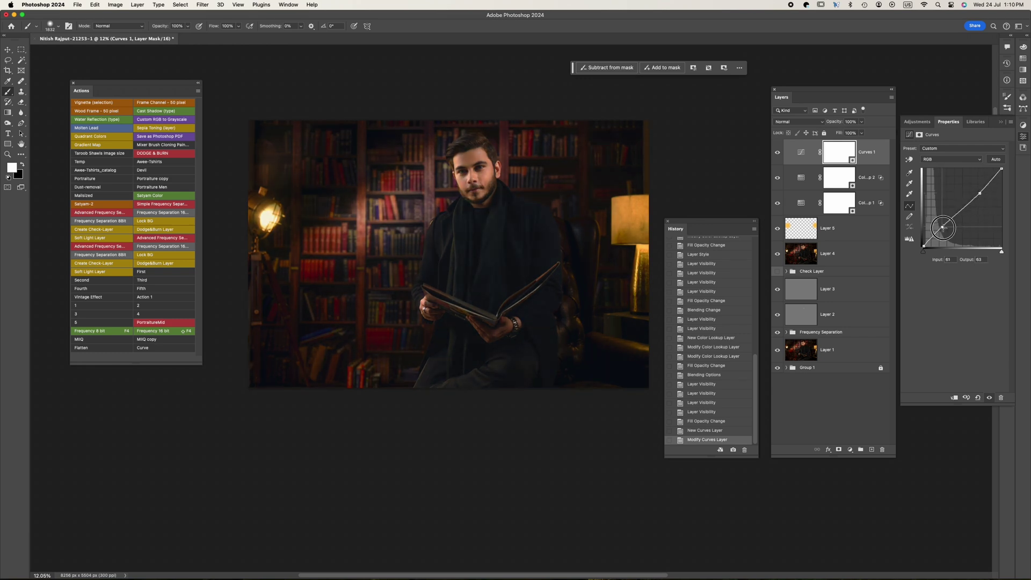
left_click(777, 153)
left_click(777, 153)
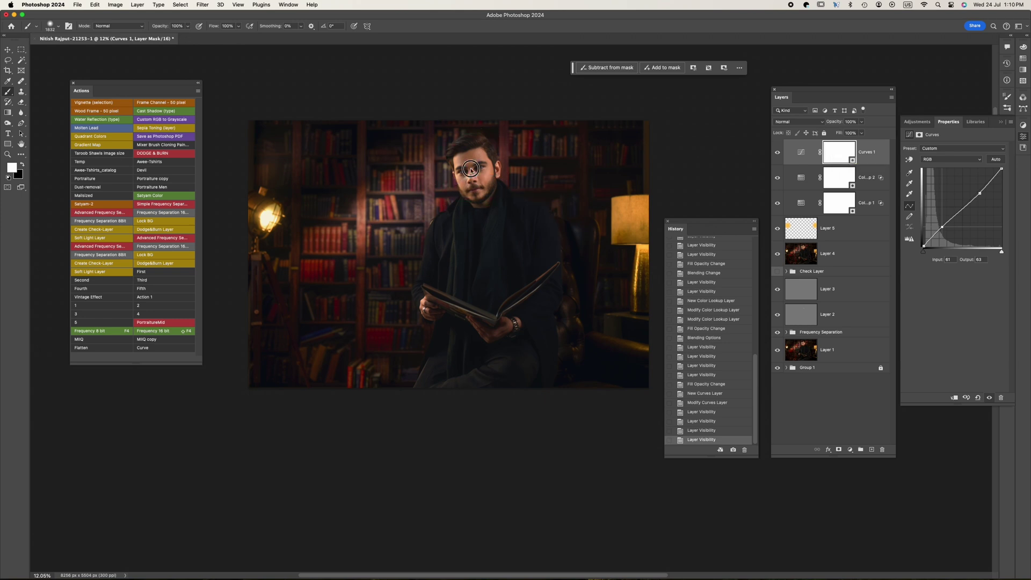
Paint black on the Curves mask over the man's face and figure
left_click_drag(464, 171, 473, 193)
left_click_drag(442, 295, 530, 299)
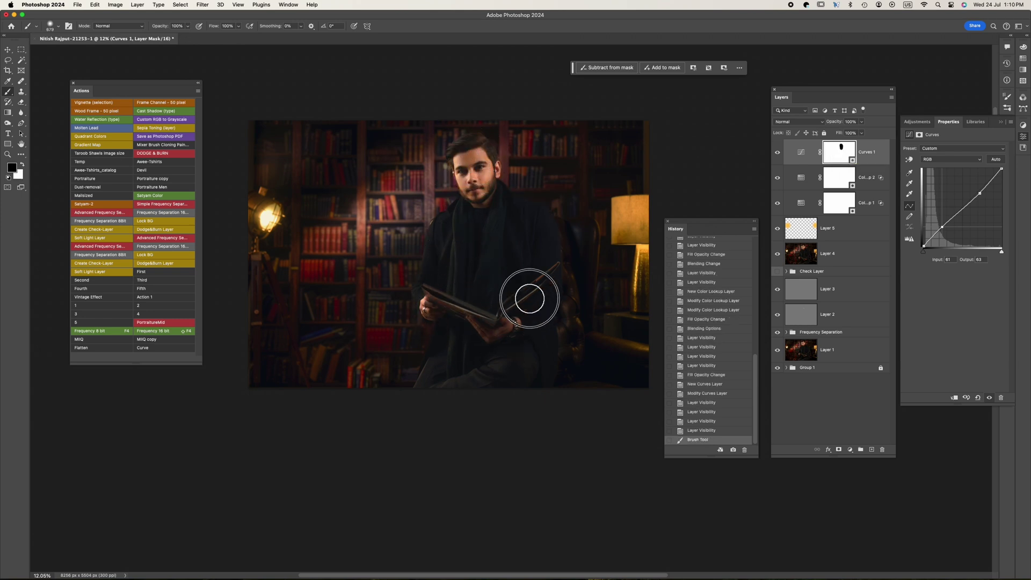
left_click_drag(626, 254, 645, 298)
left_click(258, 205)
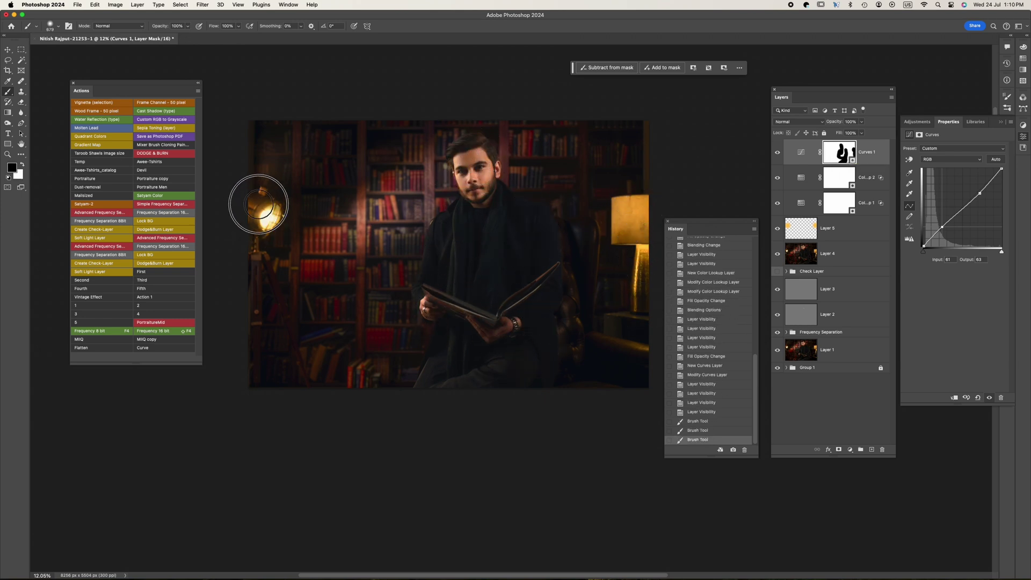
left_click(777, 152)
left_click(777, 152)
left_click(801, 152)
Add a second Curves layer with its shadow point pulled slightly down
left_click(850, 450)
left_click(870, 507)
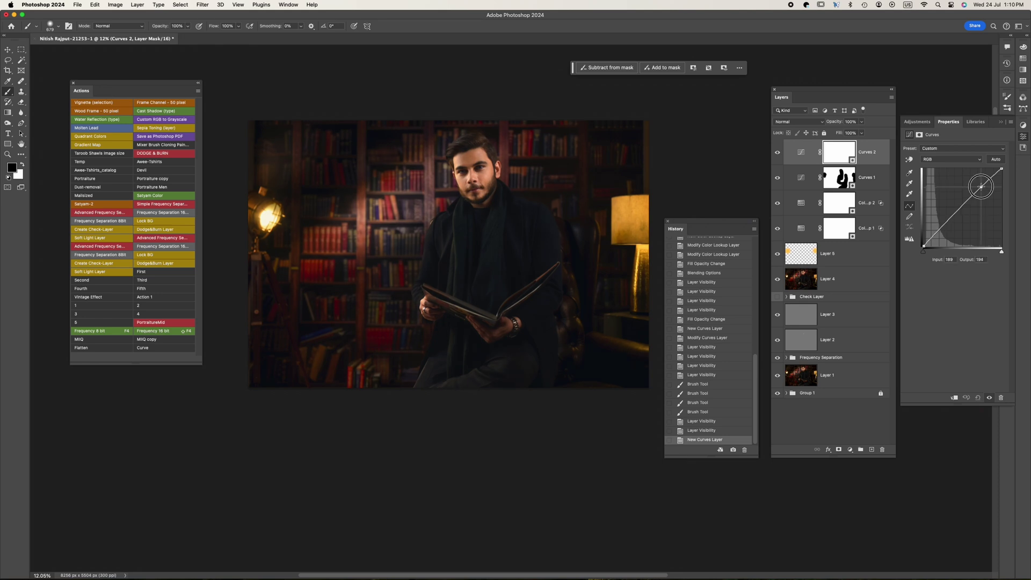
left_click(982, 187)
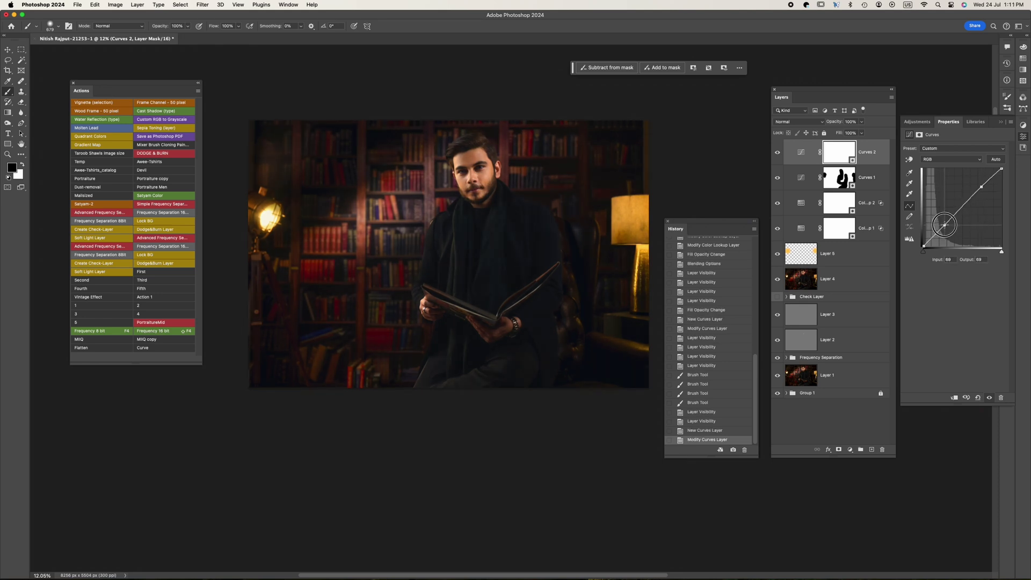
left_click_drag(944, 225, 944, 226)
Delete Curves 2, stamp visible layers into Layer 6, and apply an Unsharp Mask
key("BackSpace")
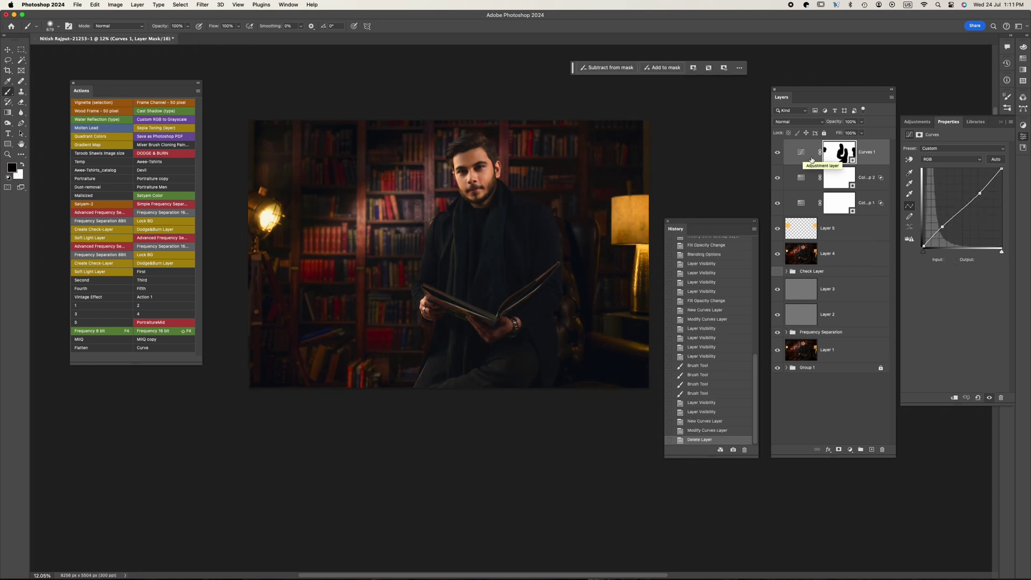
key("super+alt+shift+e")
left_click(811, 154)
left_click(203, 4)
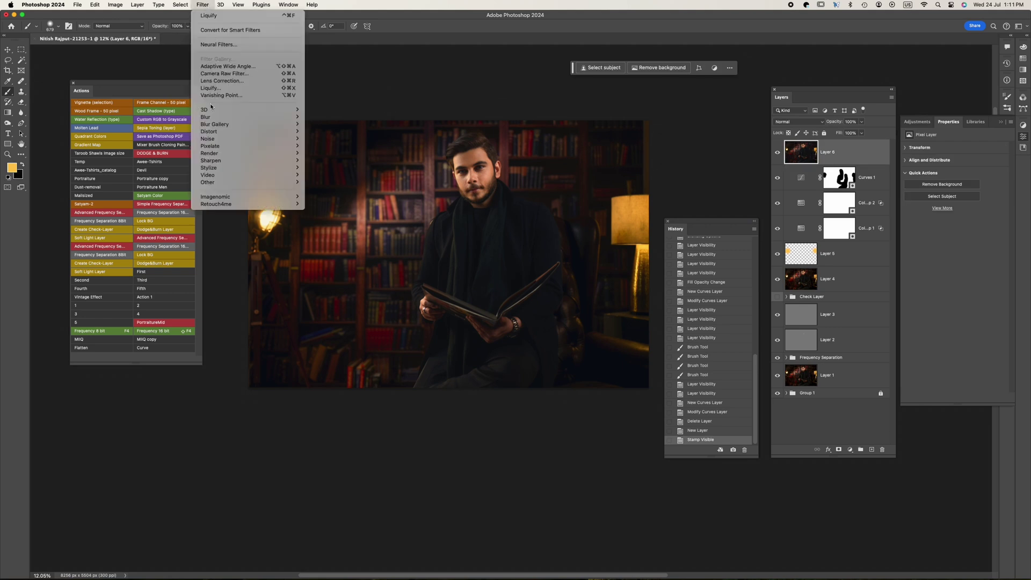
left_click(333, 173)
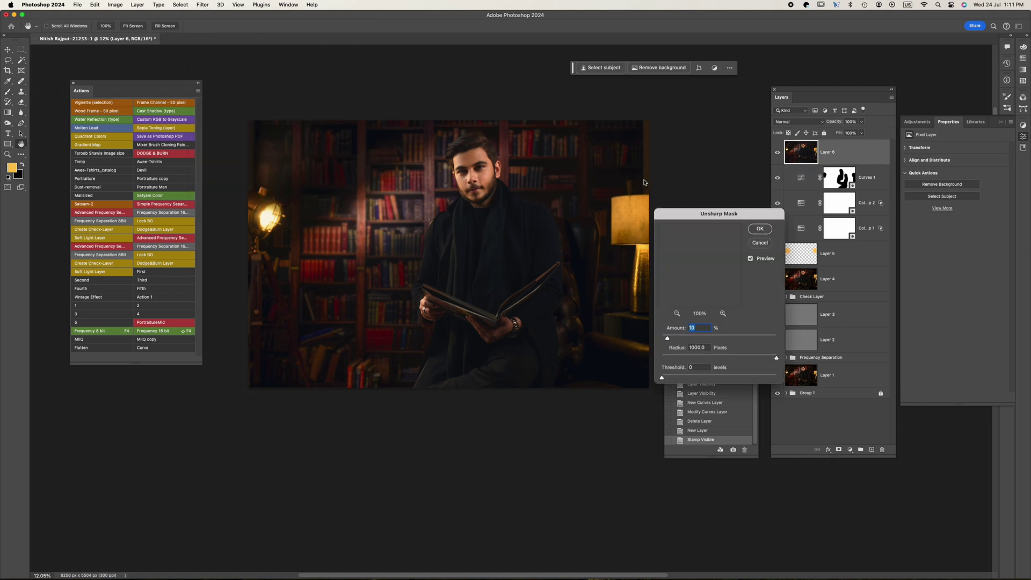
left_click(760, 230)
left_click(778, 152)
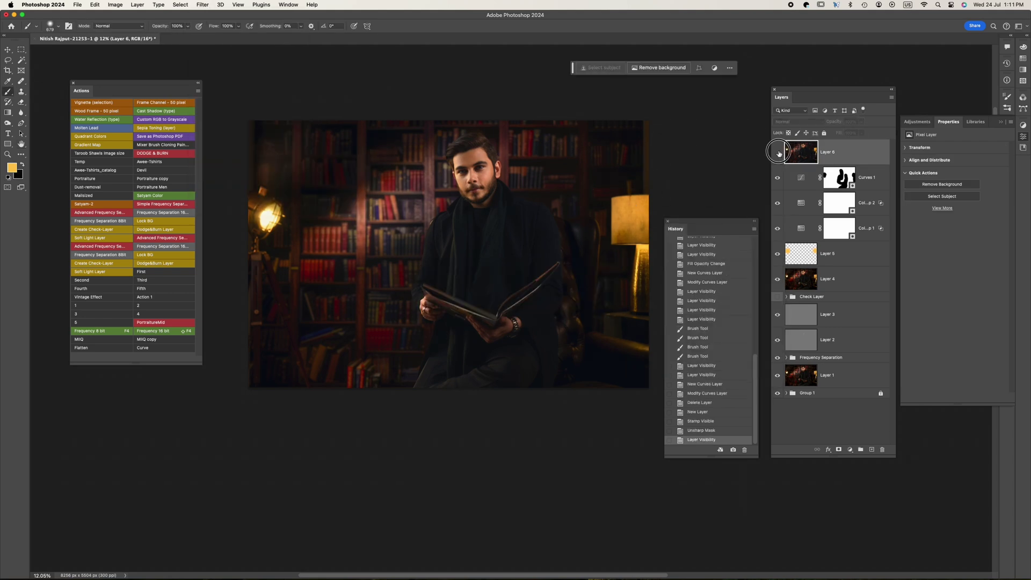
Convert Layer 6 to a smart object and open it in the Camera Raw filter
left_click(850, 449)
scroll(875, 527, "down", 2)
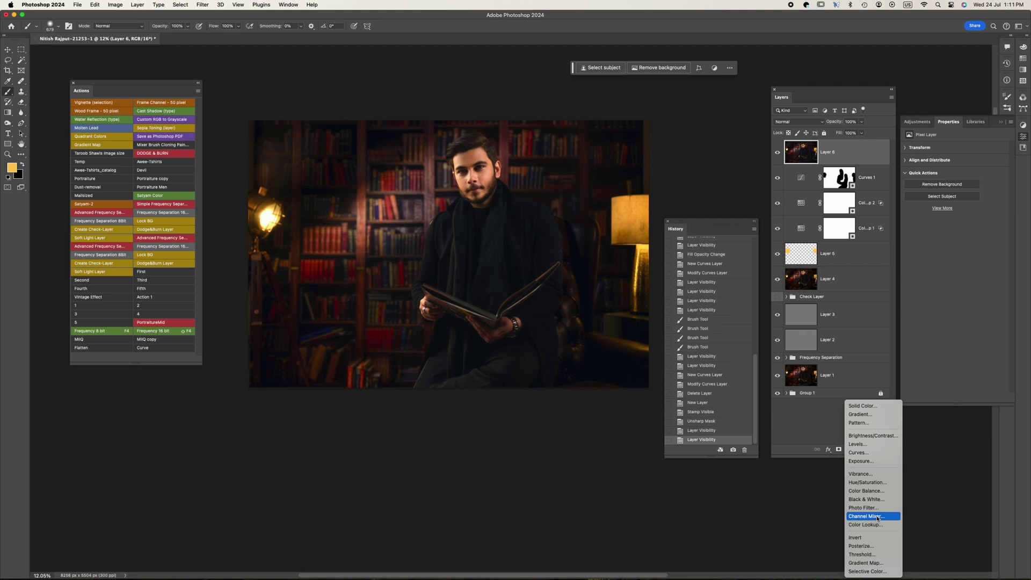
right_click(853, 155)
left_click(865, 270)
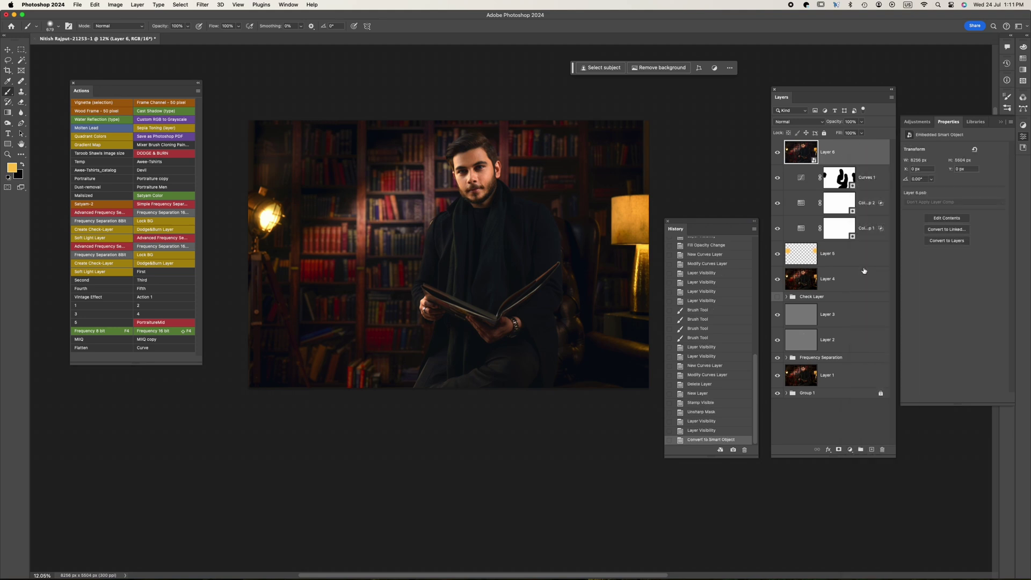
left_click(202, 4)
left_click(225, 75)
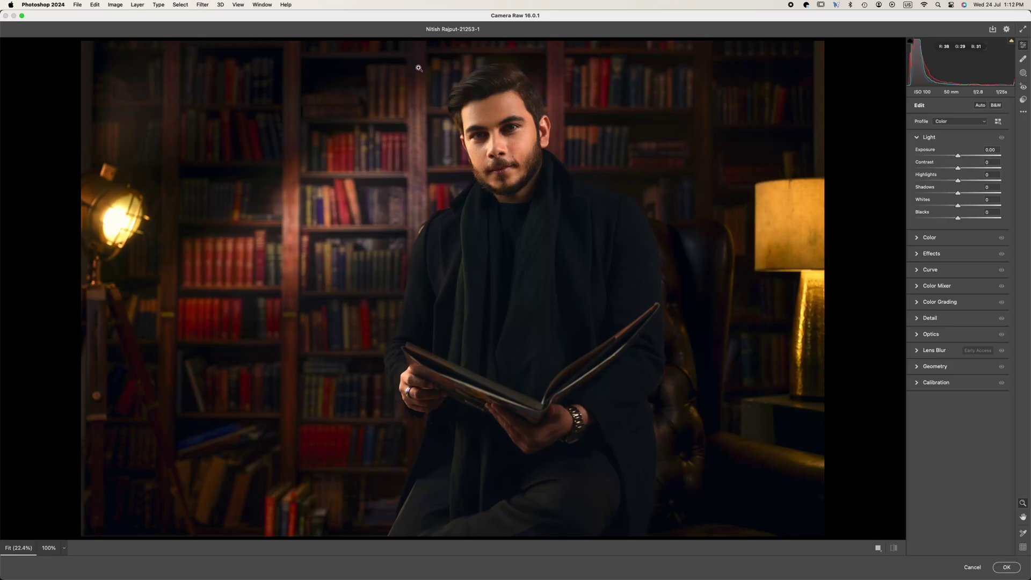
Browse the Creative, Loupedeck, Portraits and Cinematic preset groups, then apply Cinematic II CN13
left_click(918, 302)
left_click(1024, 112)
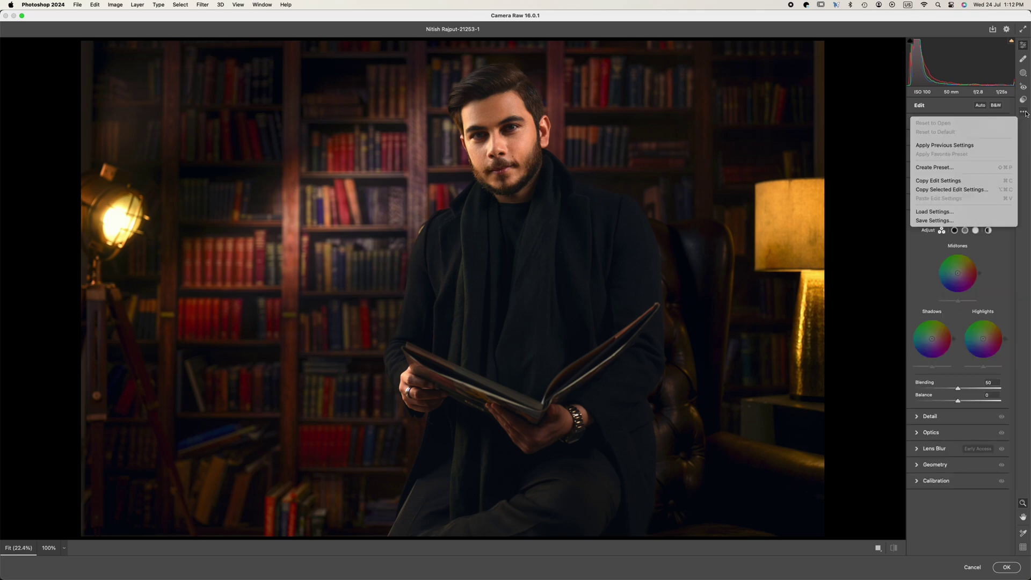
left_click(1024, 100)
left_click(925, 461)
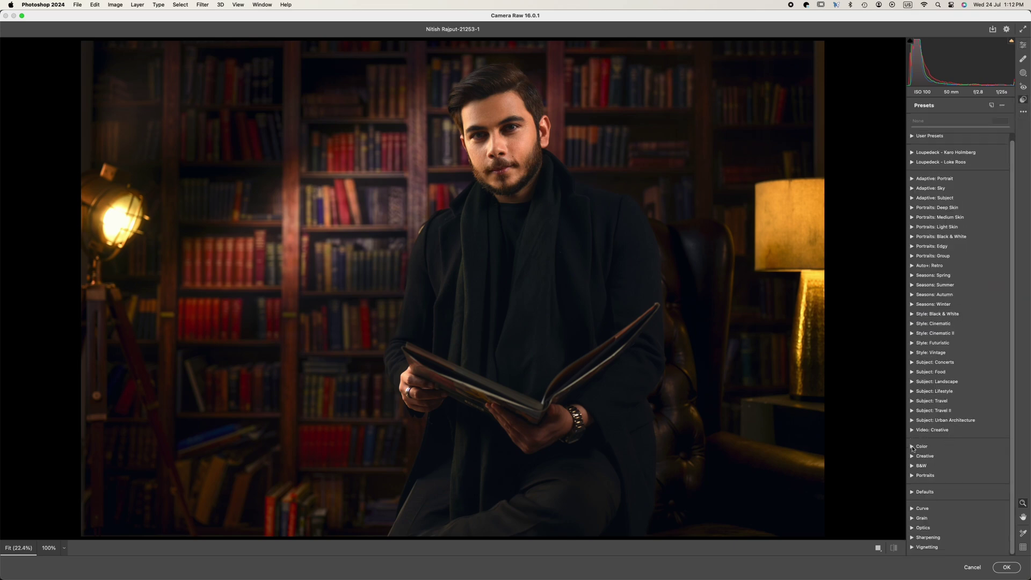
scroll(945, 473, "down", 3)
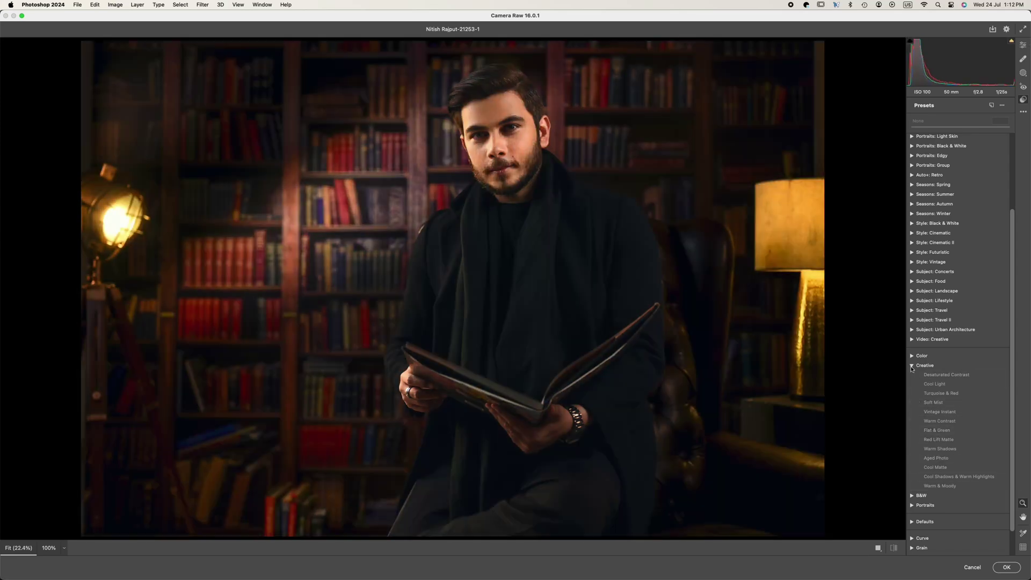
left_click(912, 367)
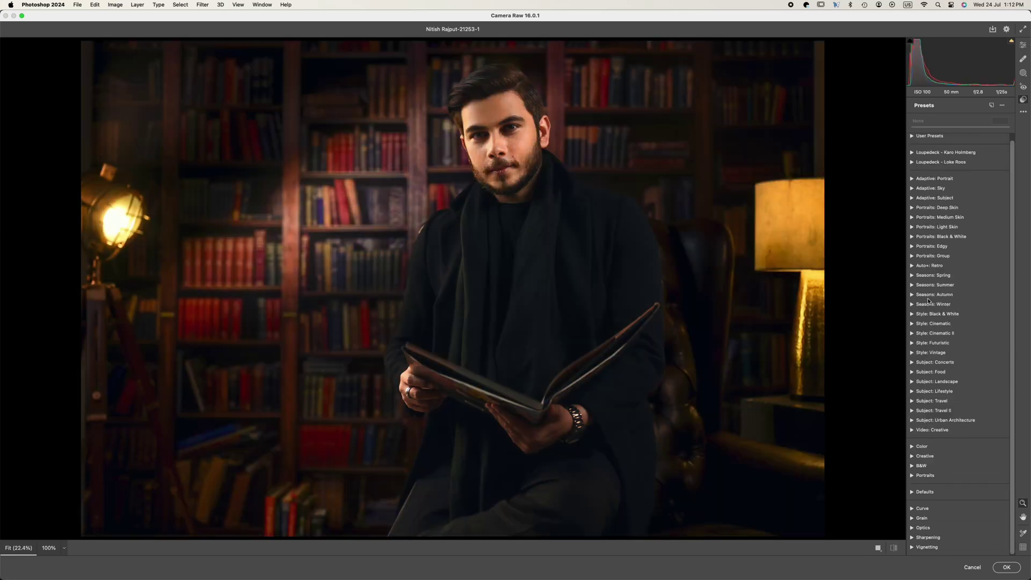
left_click(913, 153)
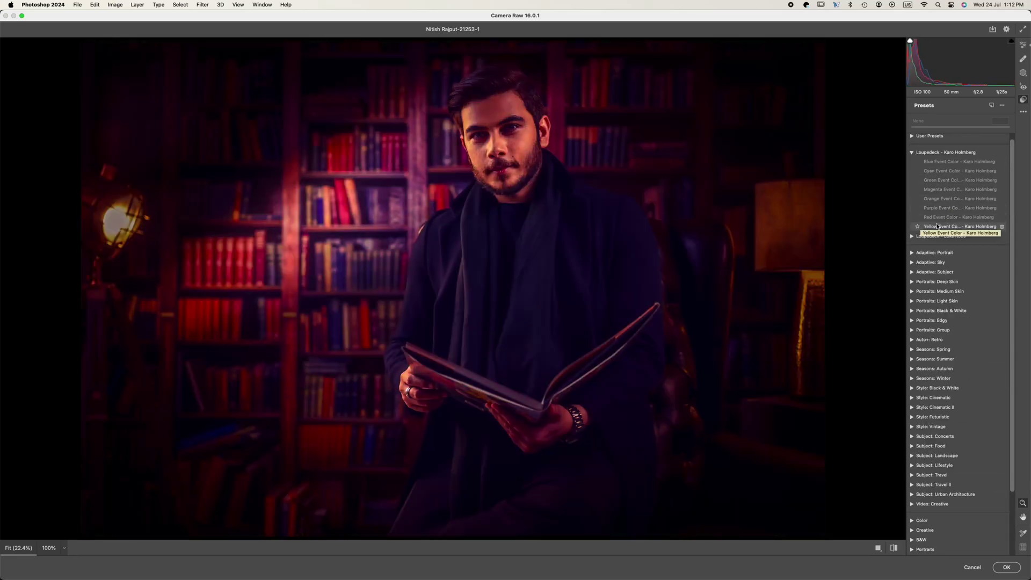
left_click(913, 153)
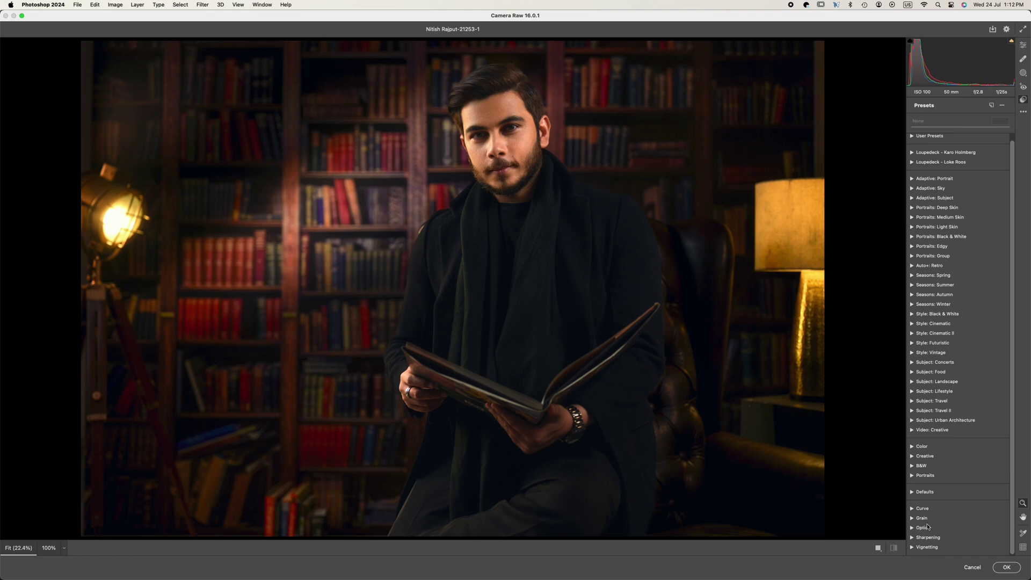
left_click(912, 475)
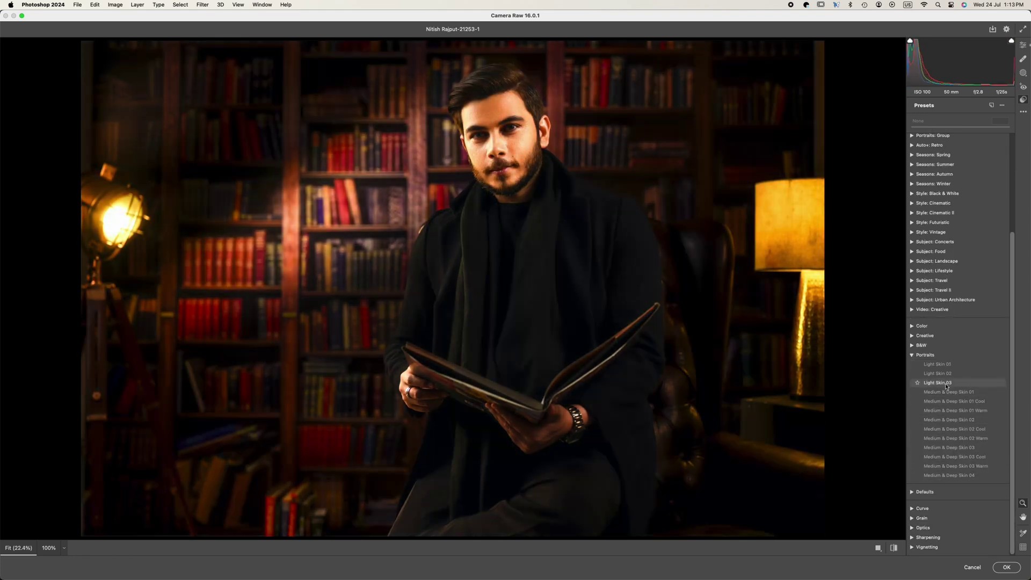
left_click(912, 355)
left_click(911, 333)
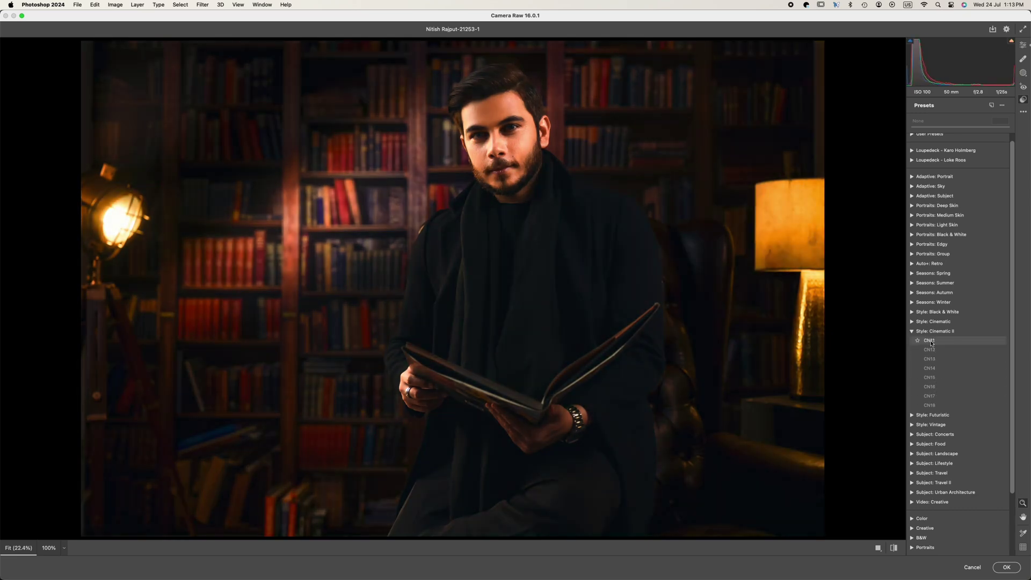
left_click(911, 321)
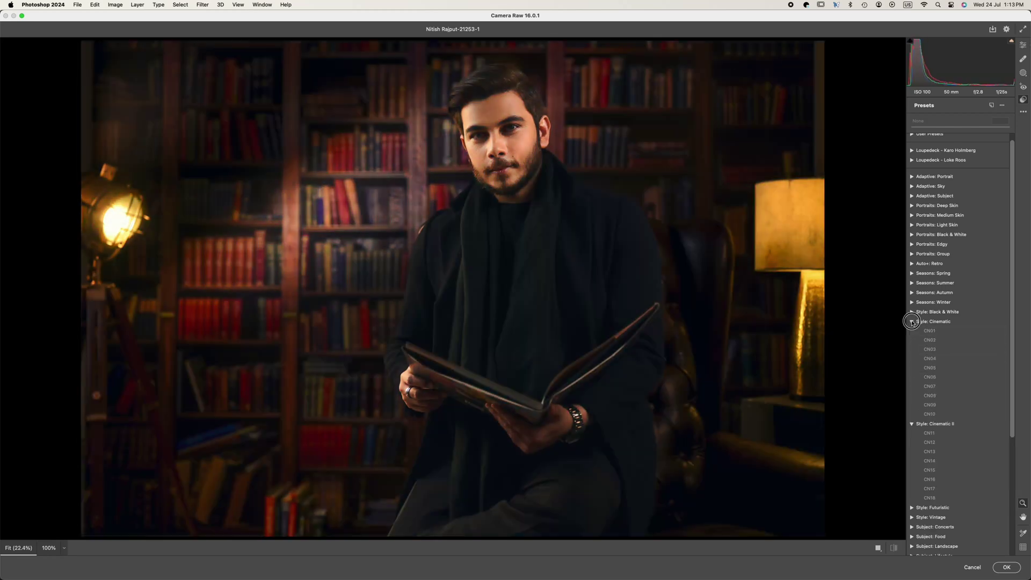
left_click(911, 321)
left_click(931, 361)
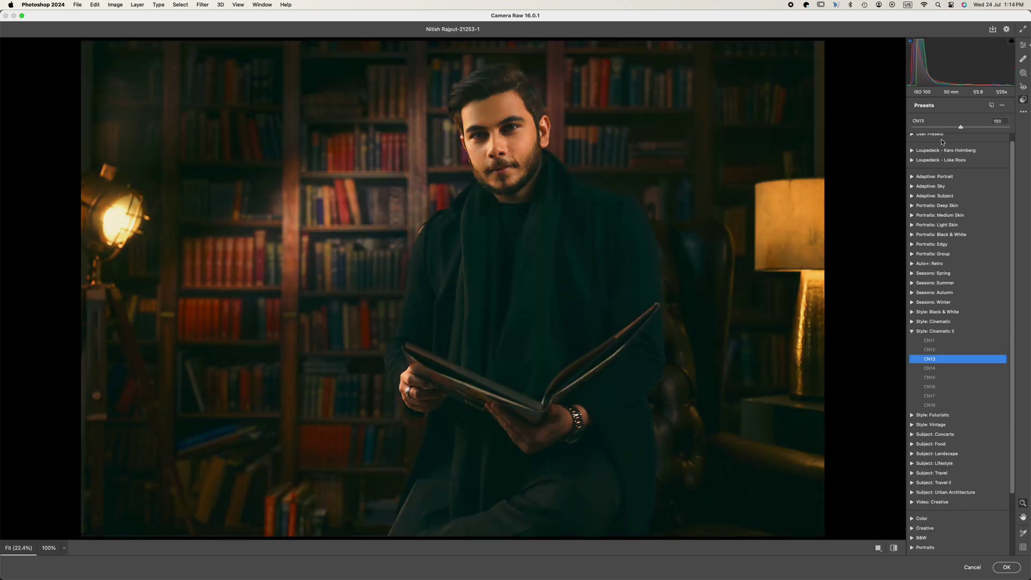
Lift Lights and Darks on the tone curve and tint shadows blue, midtones teal
key("e")
left_click(930, 186)
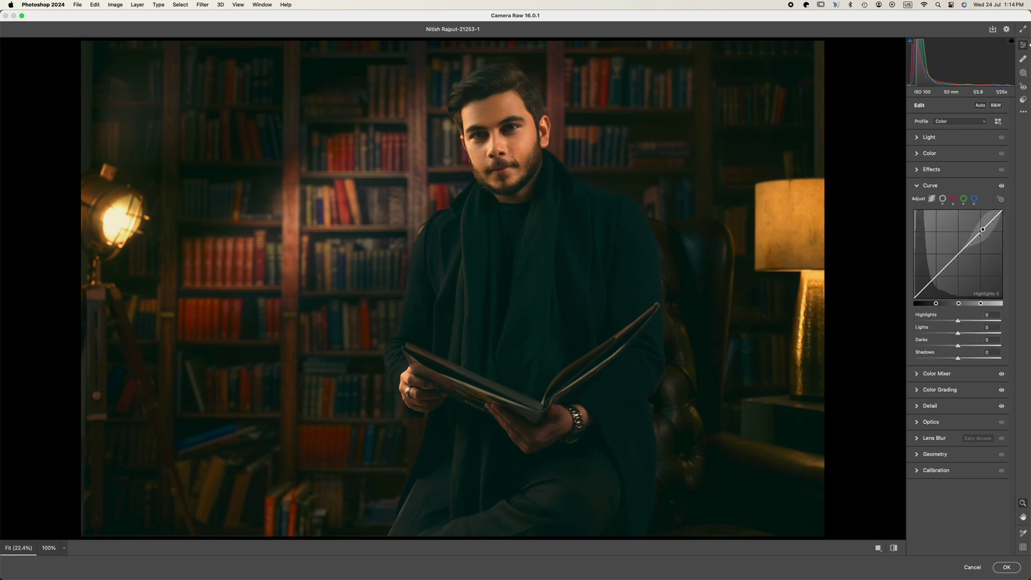
left_click_drag(967, 265, 972, 287)
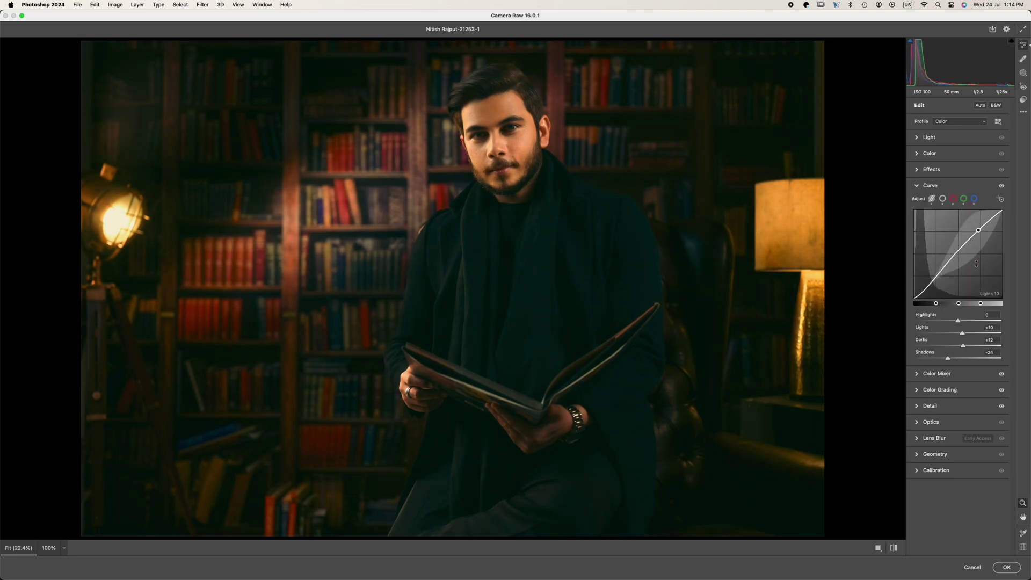
left_click(919, 389)
left_click_drag(924, 347, 926, 344)
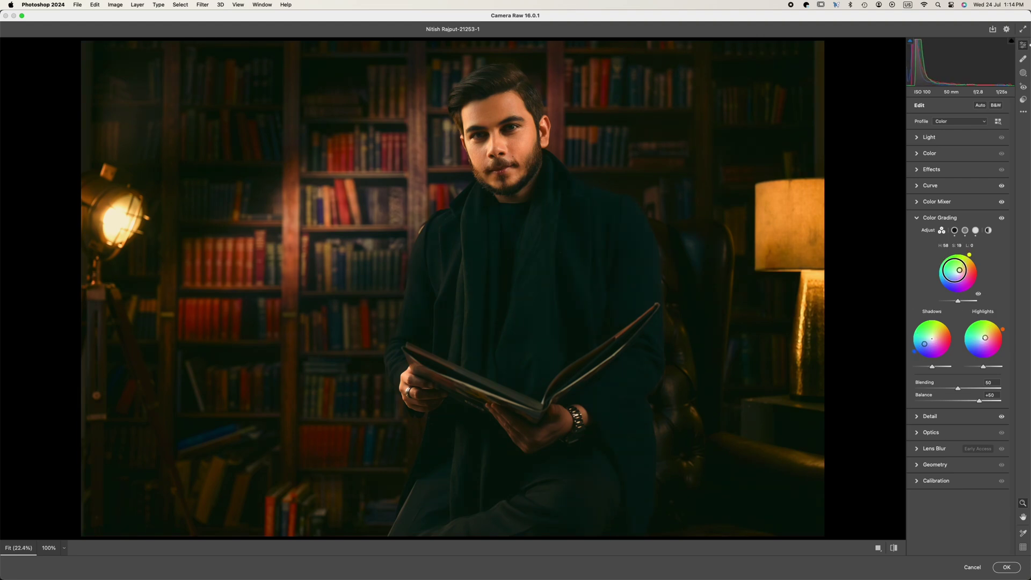
left_click_drag(959, 271, 946, 273)
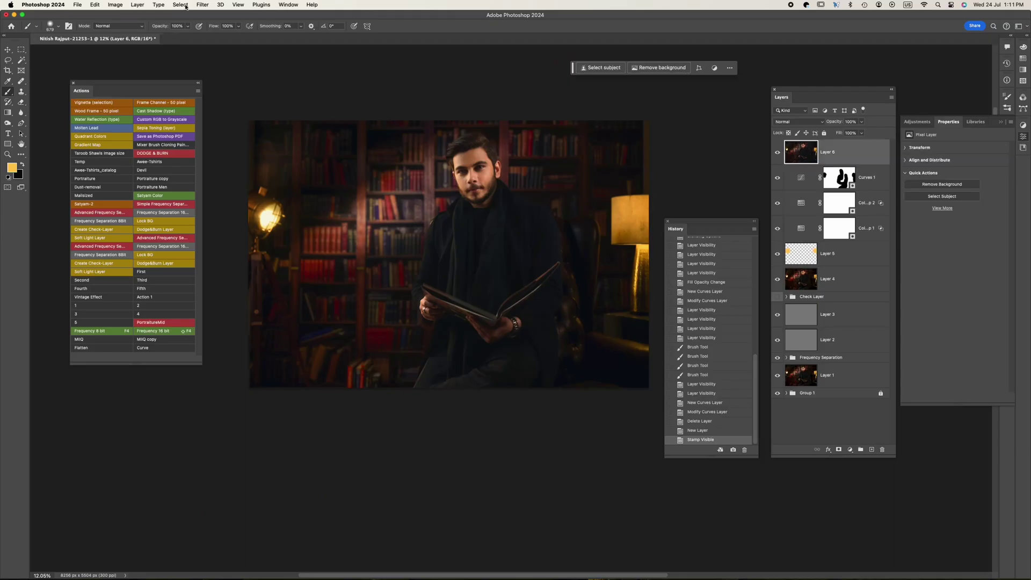
Apply an Unsharp Mask of Amount 10% and Radius 1000 px to Layer 6
left_click(203, 5)
left_click(328, 199)
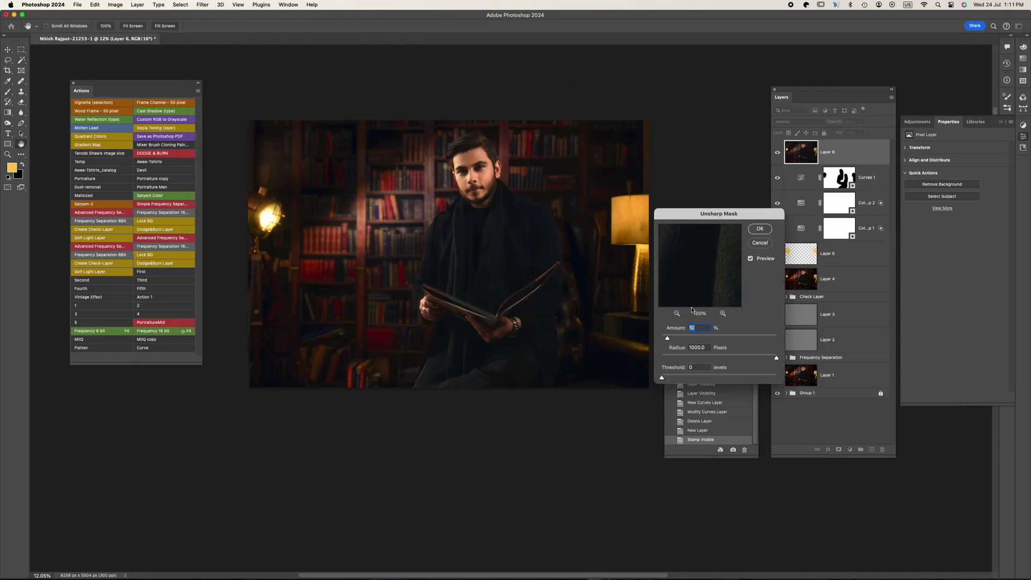
left_click(757, 228)
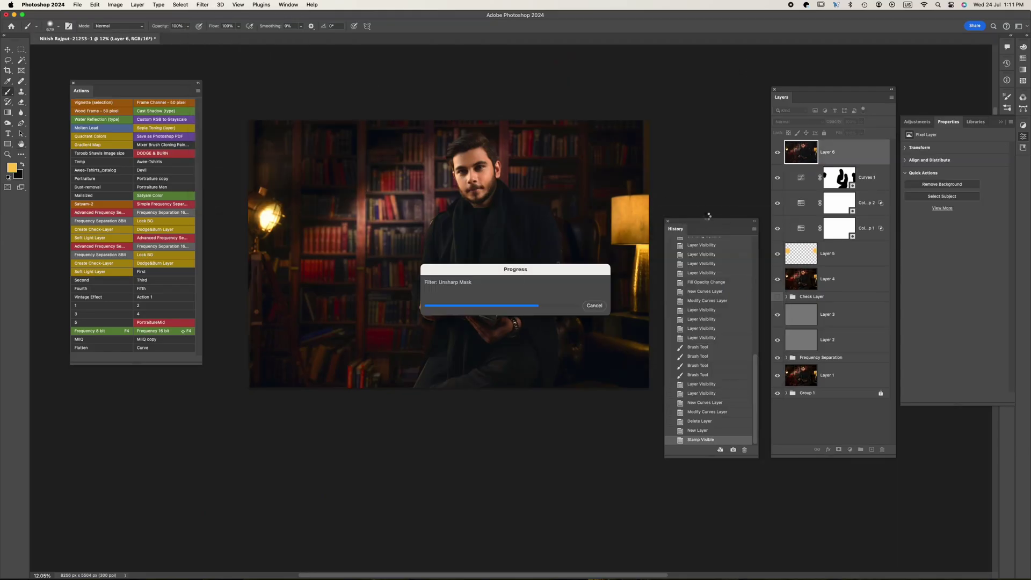
left_click(778, 152)
left_click(778, 153)
left_click(851, 450)
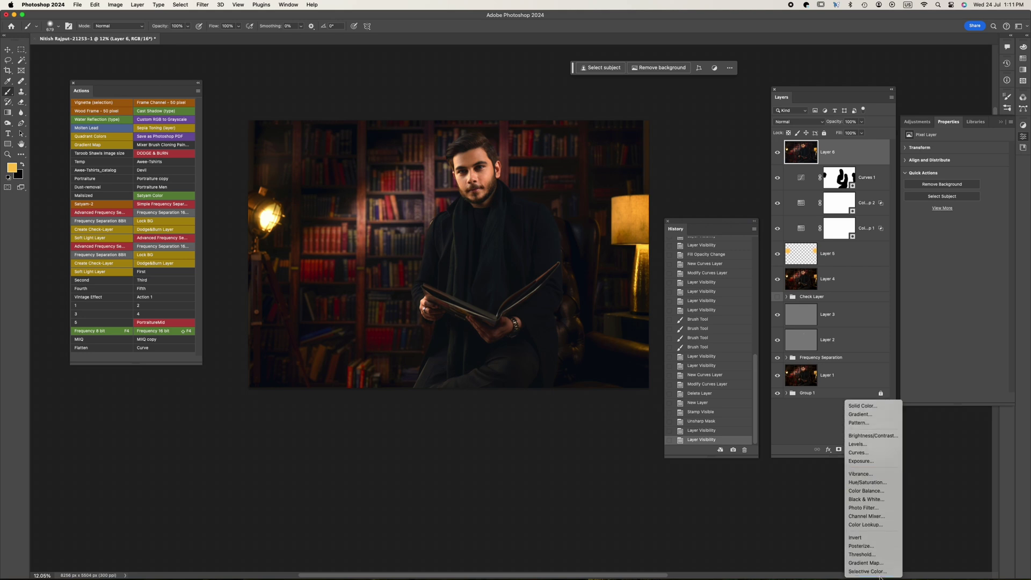
key("Escape")
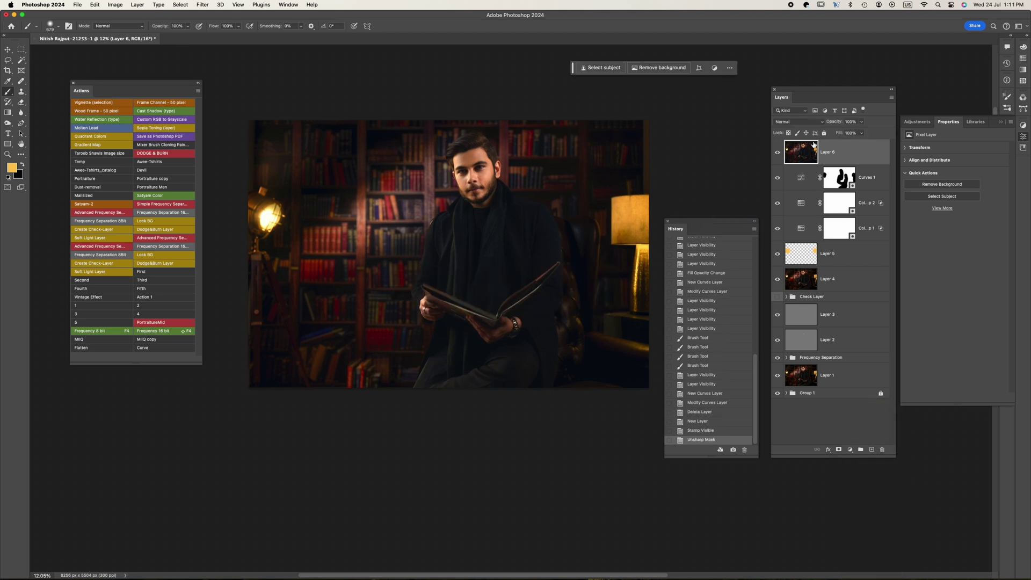
left_click(851, 450)
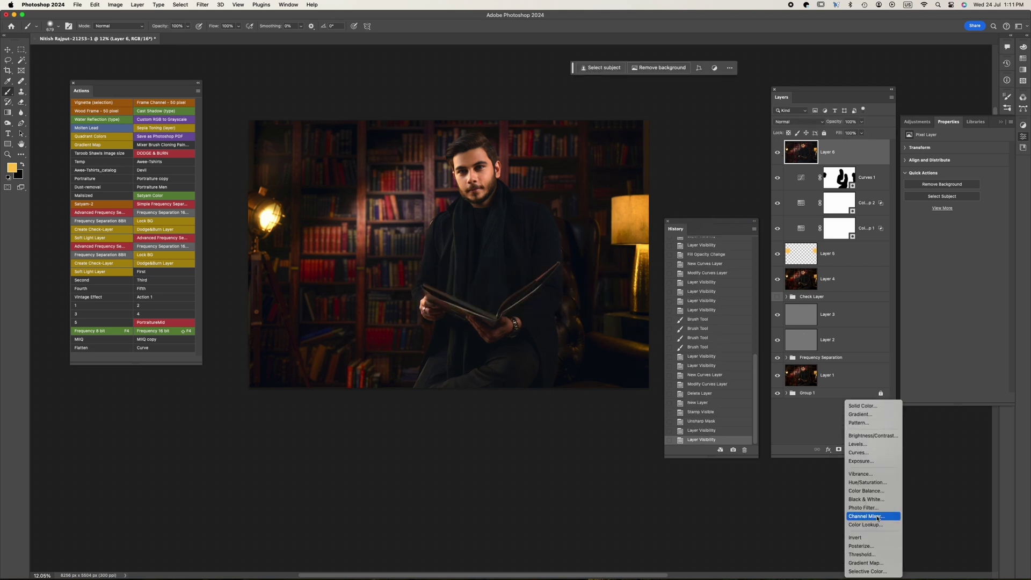
Convert Layer 6 to a smart object and open it in the Camera Raw filter
right_click(854, 155)
left_click(884, 289)
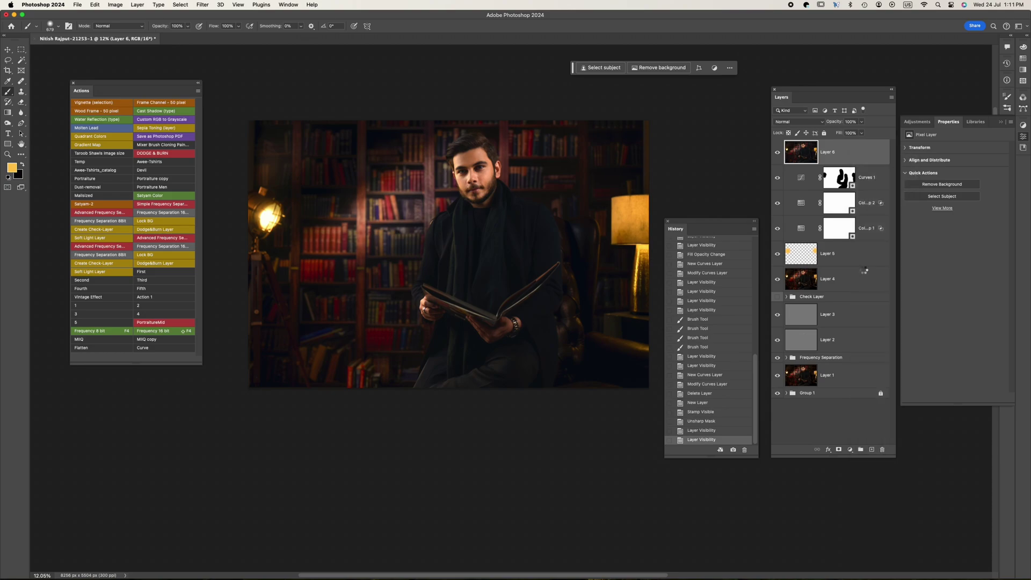
left_click(203, 5)
left_click(231, 70)
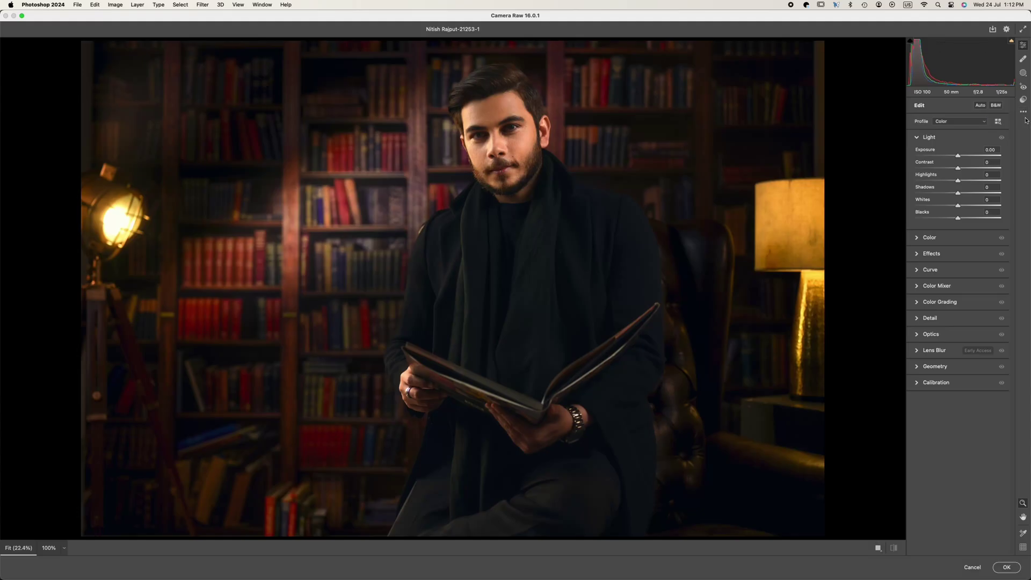
Show the presets list and preview the Creative and Loupedeck - Karo Holmberg groups
left_click(919, 302)
left_click(1024, 112)
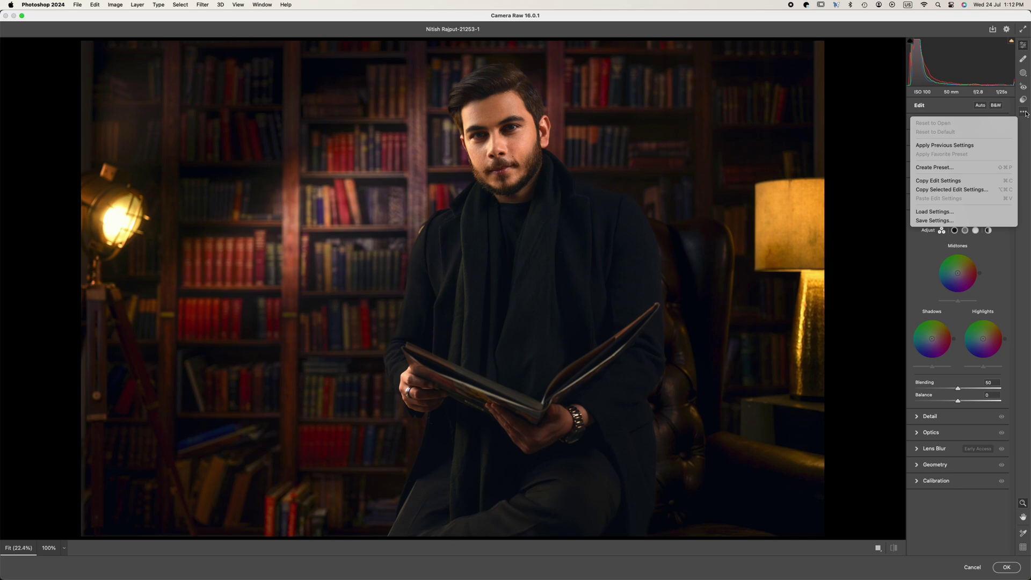
left_click(1023, 101)
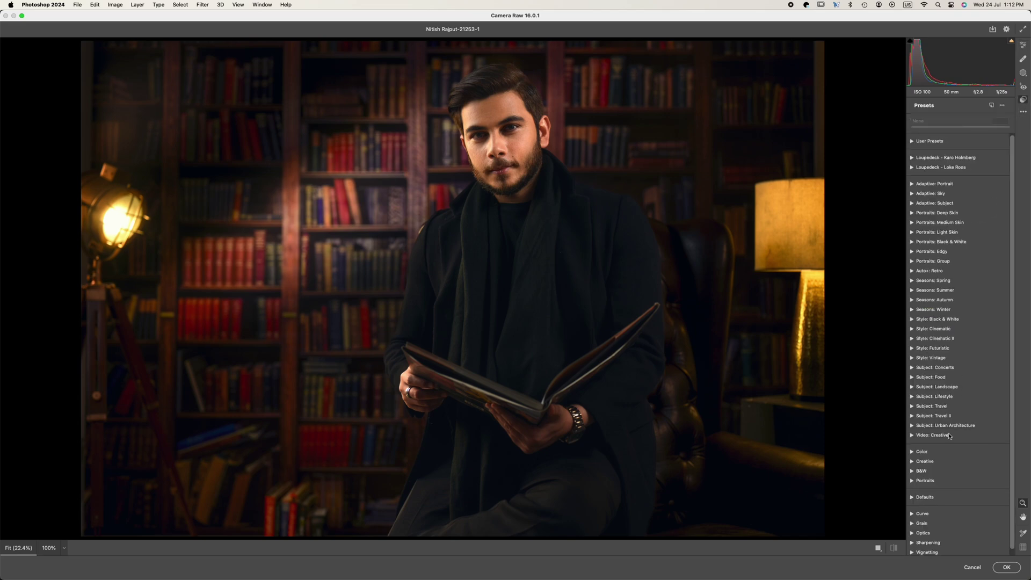
scroll(935, 376, "down", 1)
left_click(912, 457)
scroll(934, 473, "down", 5)
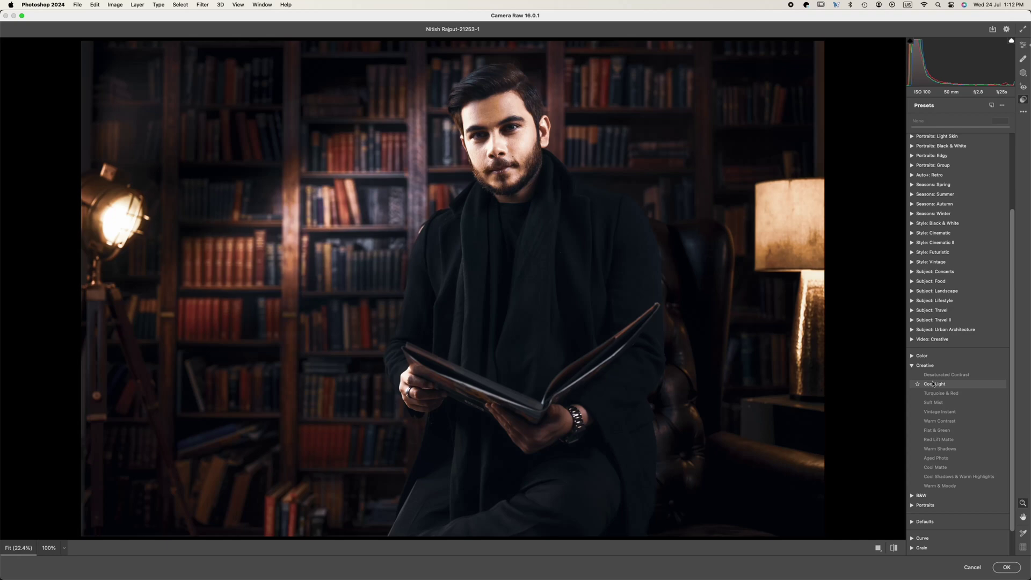
left_click(913, 365)
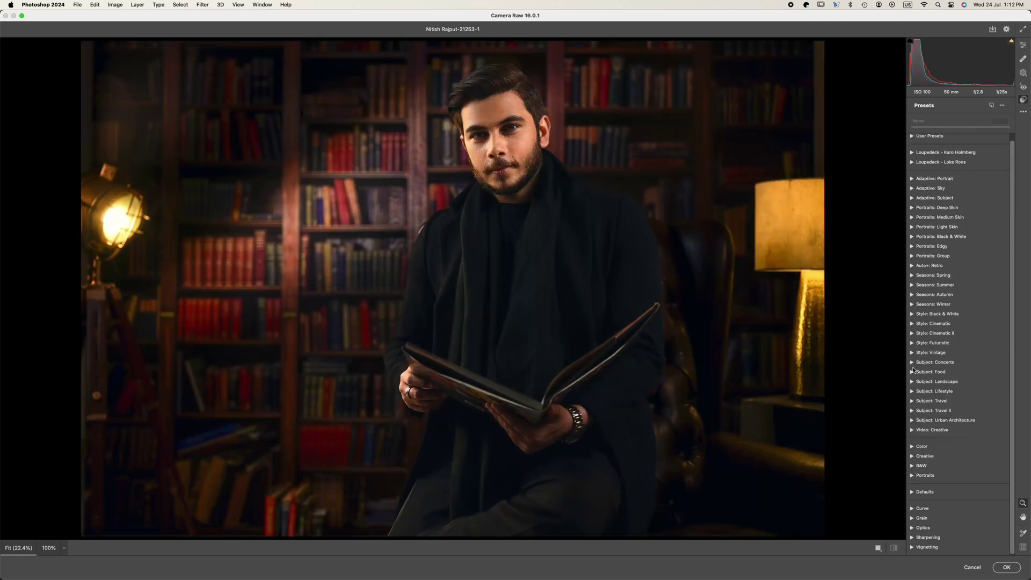
left_click(912, 152)
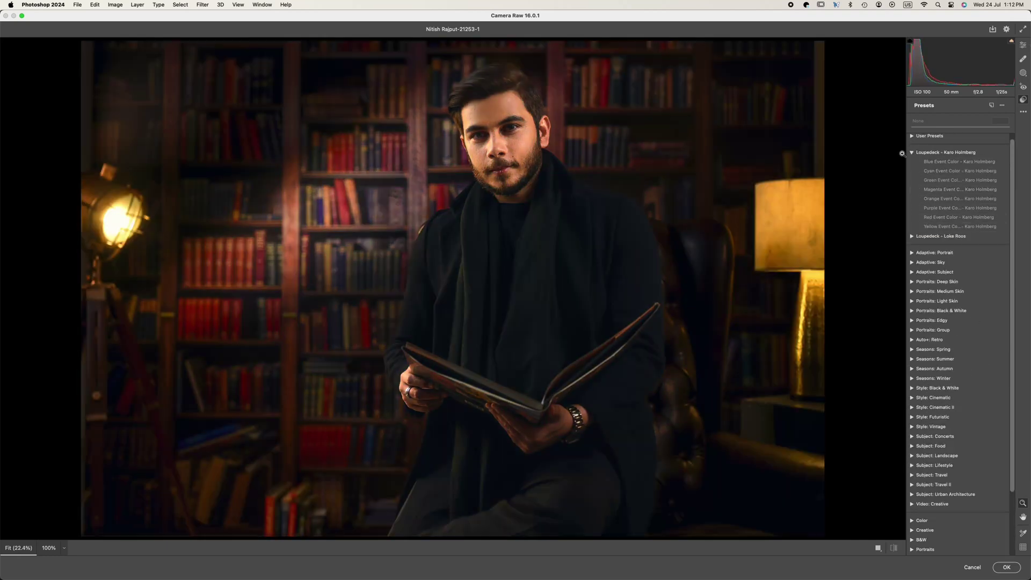
left_click(913, 153)
left_click(913, 136)
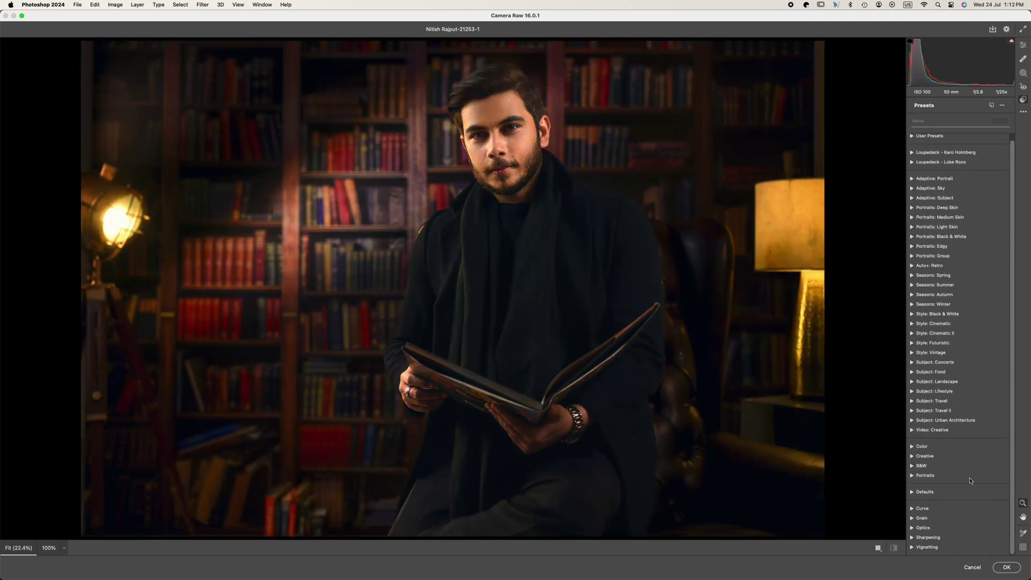
Compare the Portraits and Cinematic presets, then apply Style: Cinematic II CN13
left_click(913, 492)
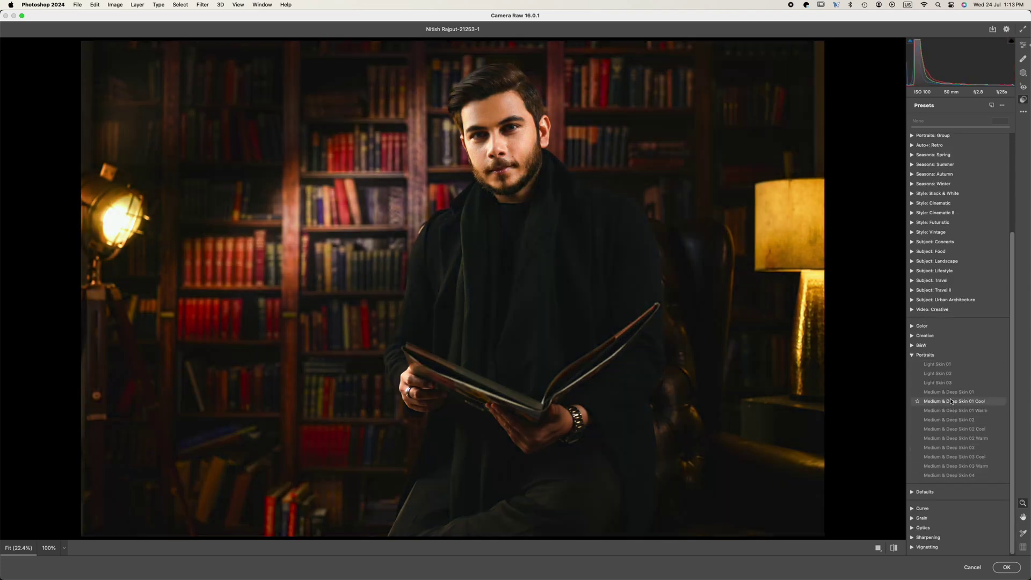
left_click(912, 355)
left_click(913, 333)
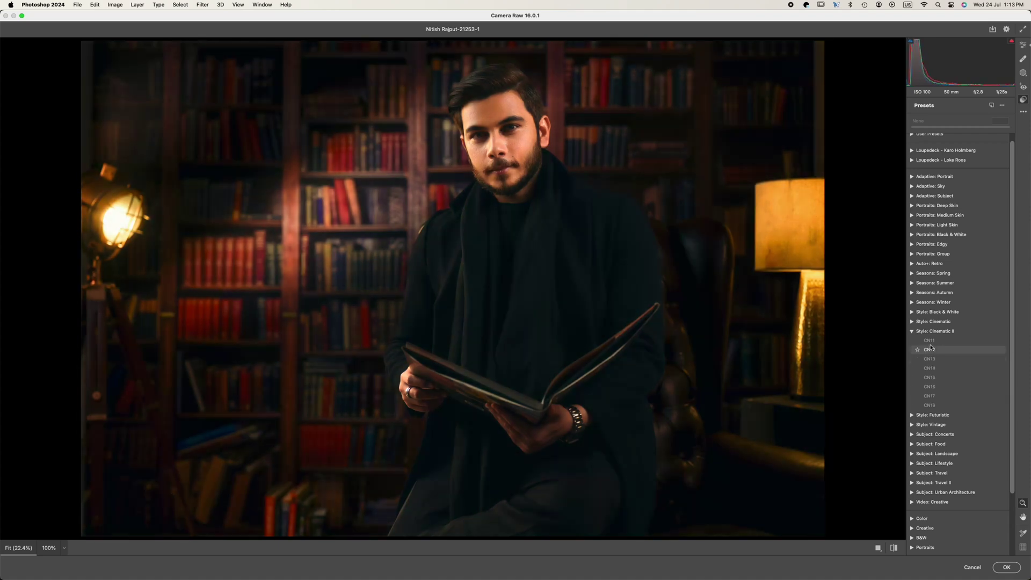
left_click(913, 321)
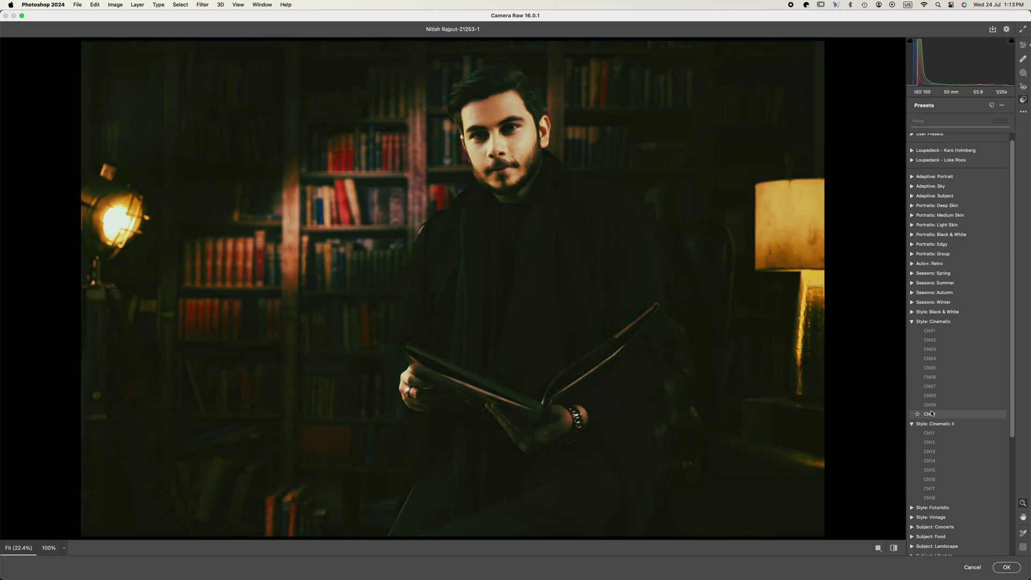
left_click(913, 321)
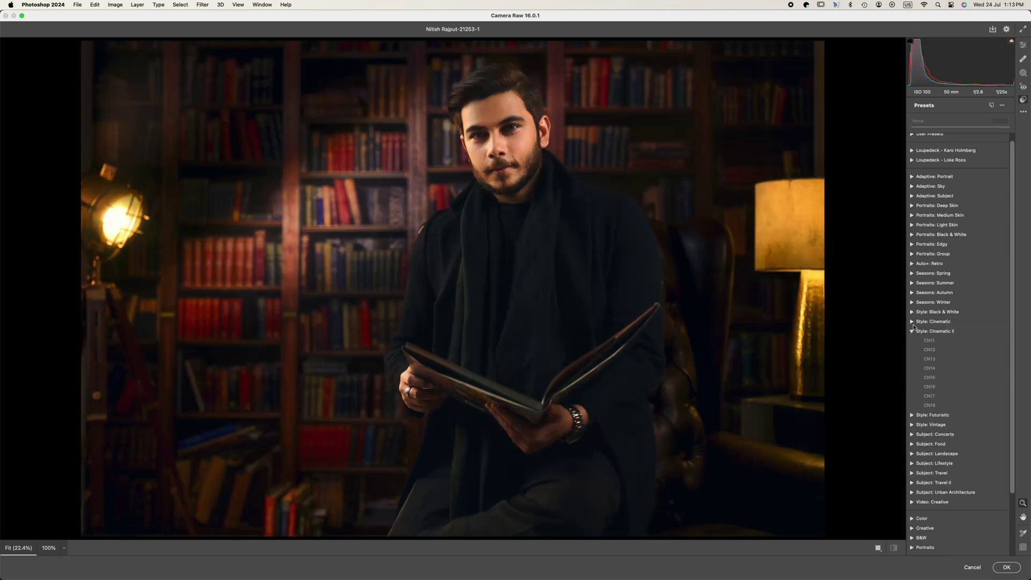
left_click(932, 360)
Shape the tone curve: pull Shadows down to -24 and raise the Lights and Darks
left_click(1023, 48)
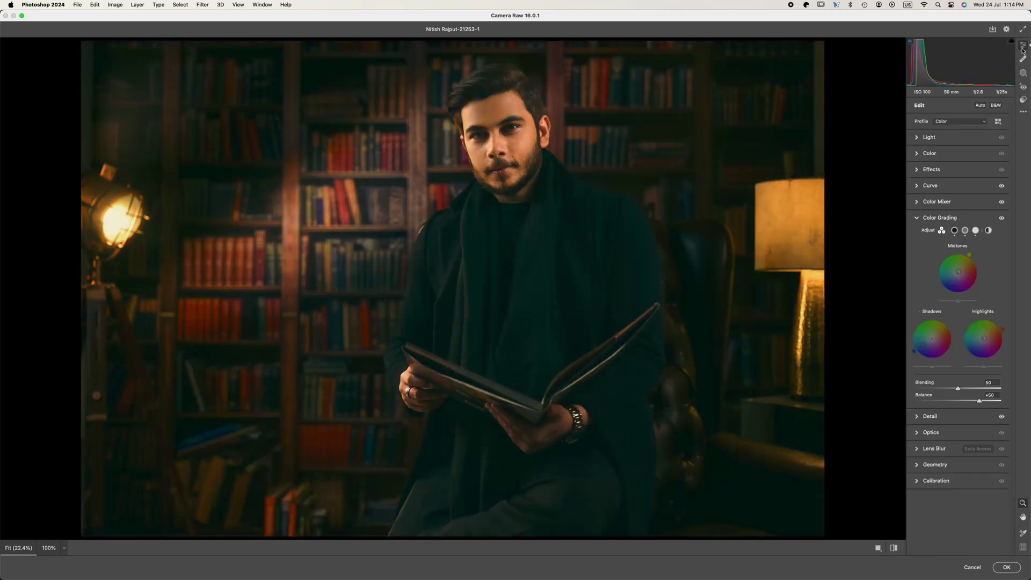
left_click(918, 187)
left_click_drag(942, 284, 943, 292)
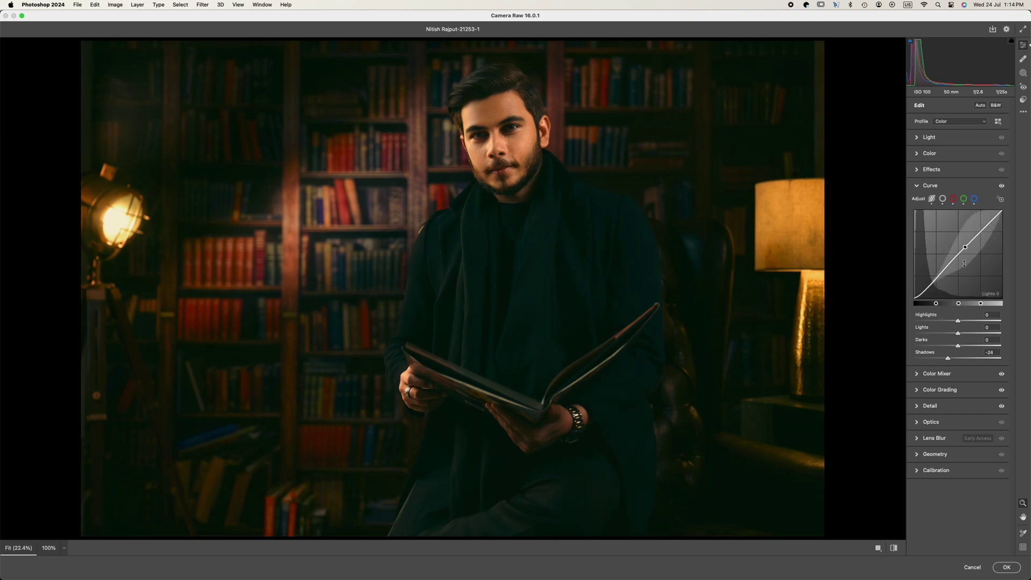
left_click_drag(970, 242, 969, 237)
left_click_drag(942, 276, 942, 270)
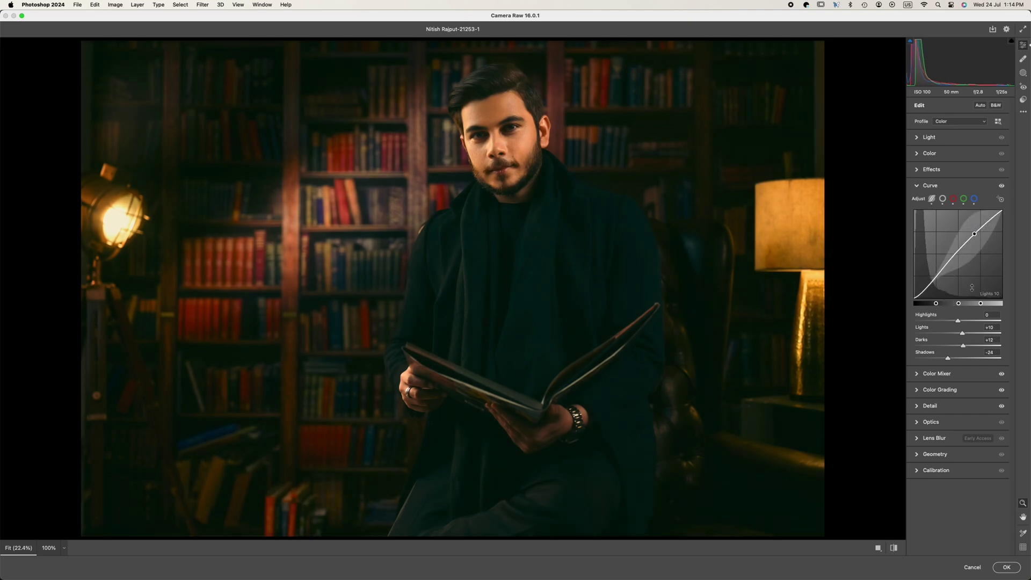
Warm the Midtones wheel slightly, add a -47 vignette and set lens Distortion to +5
left_click(940, 390)
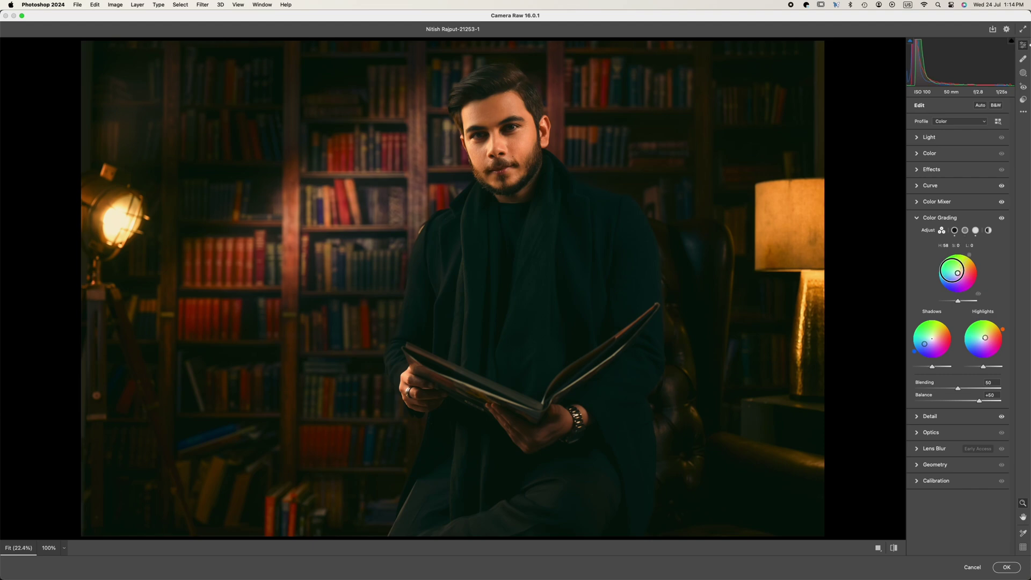
left_click_drag(957, 273, 959, 272)
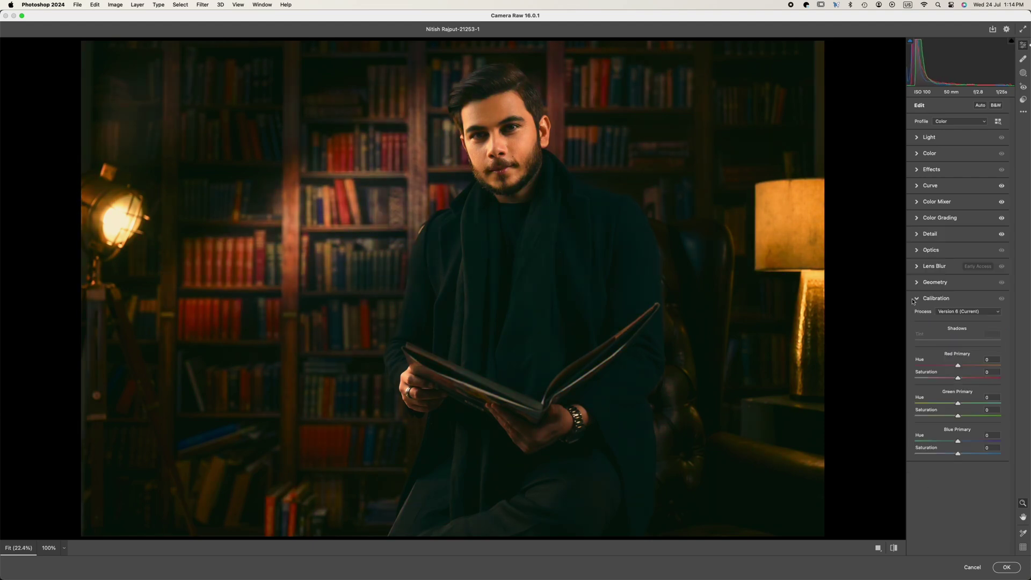
left_click(917, 266)
left_click(918, 250)
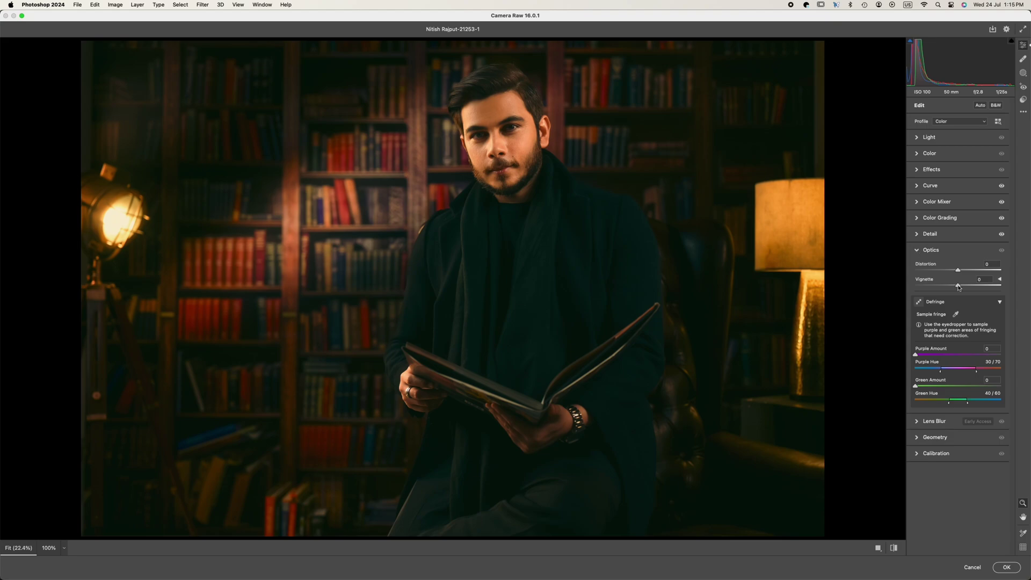
mouse_move(958, 286)
left_mouse_down()
mouse_move(937, 288)
mouse_move(963, 270)
left_mouse_up()
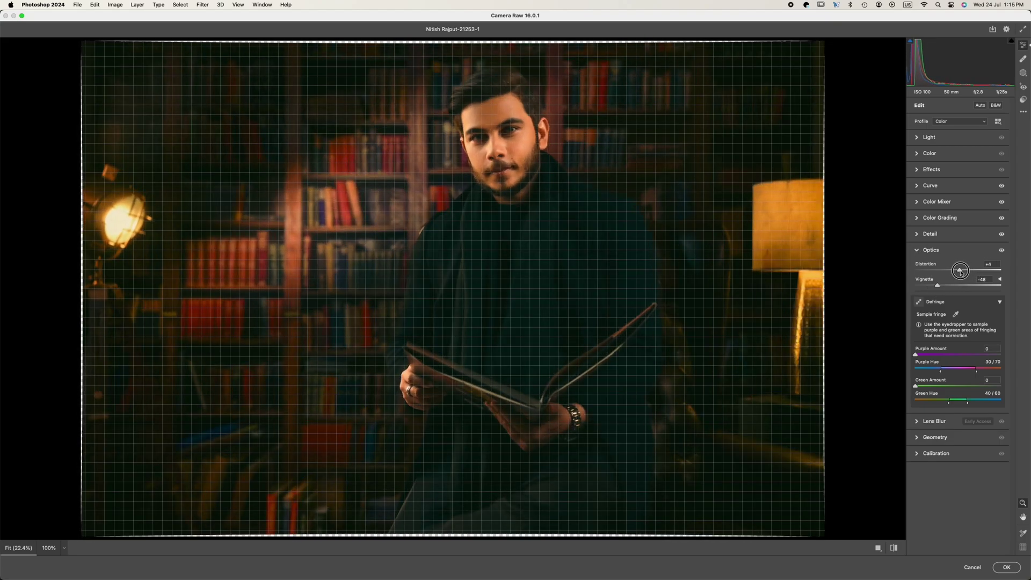
left_click_drag(962, 271, 961, 270)
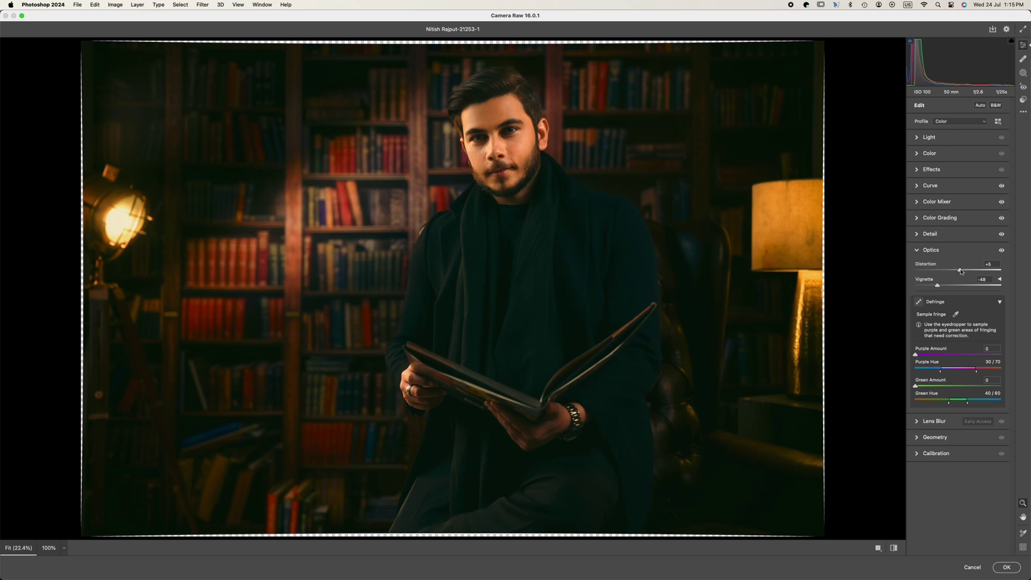
Check the face at actual pixel size and lower Dehaze to -39
left_click(918, 234)
left_click(918, 234)
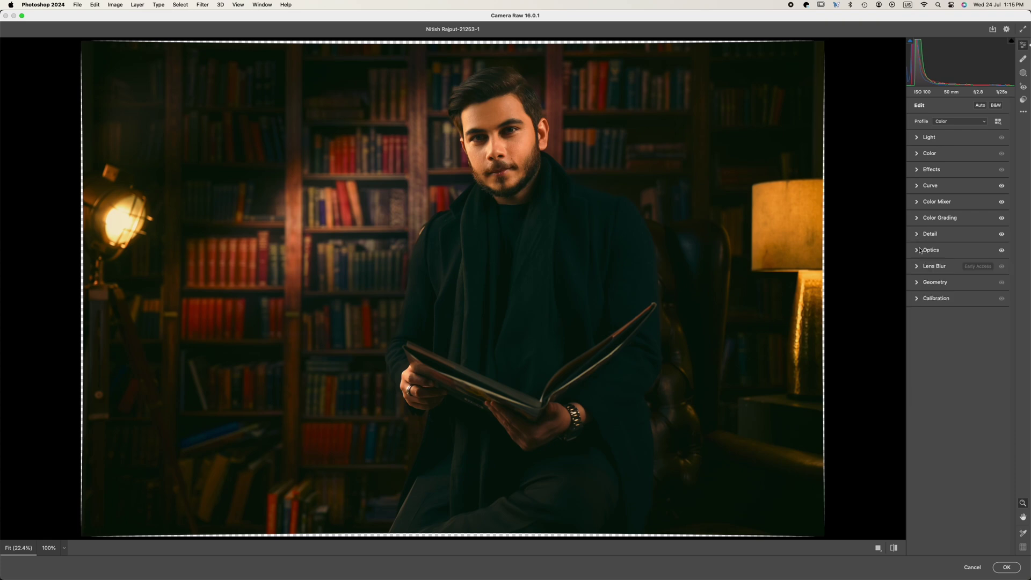
left_click(918, 169)
left_click(518, 130)
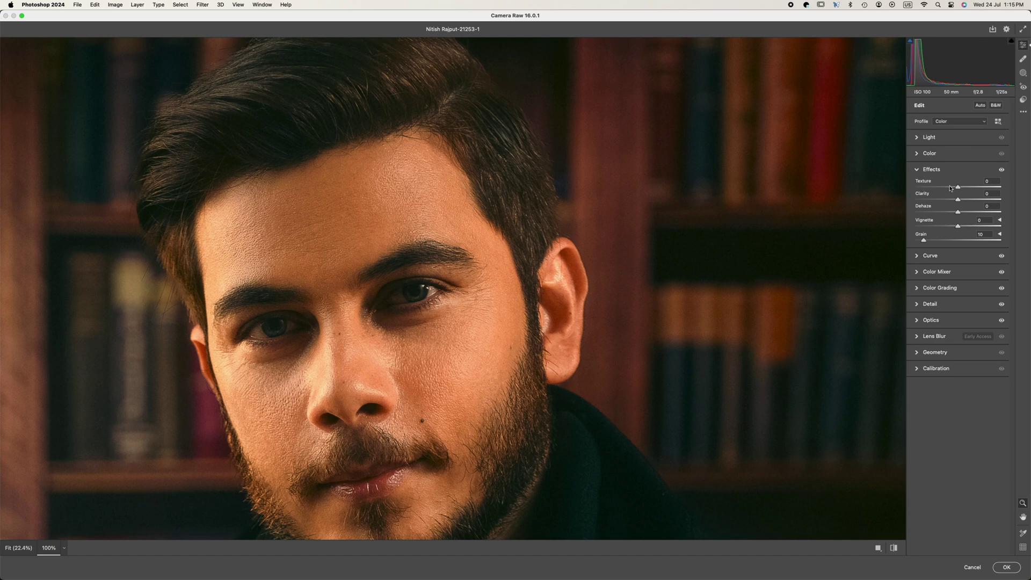
mouse_move(959, 205)
left_mouse_down()
mouse_move(941, 205)
mouse_move(967, 213)
left_mouse_up()
Return to the sharpening and noise settings with the whole image fitted in the preview
scroll(613, 233, "down", 3)
scroll(613, 234, "down", 2)
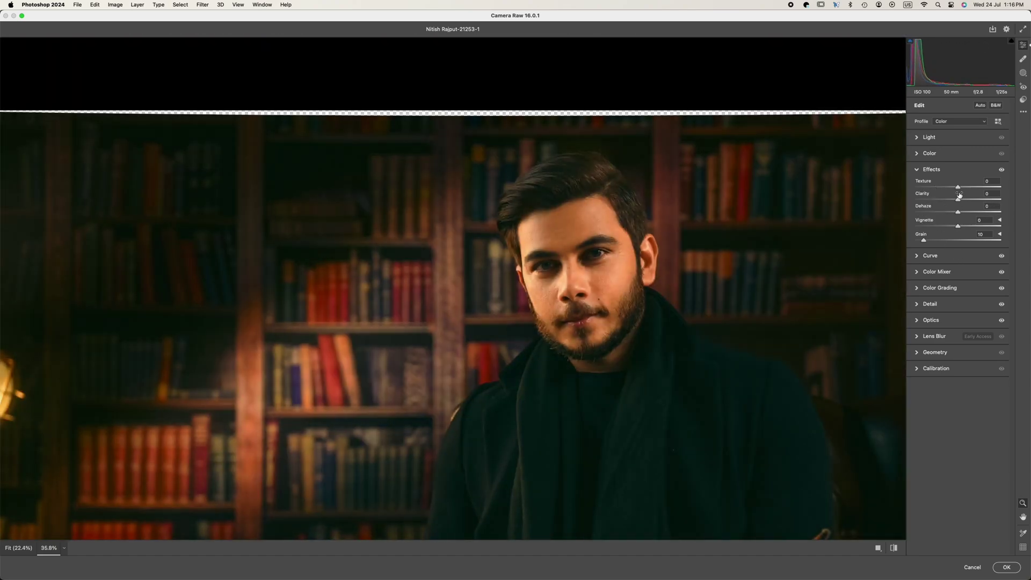
left_click(919, 170)
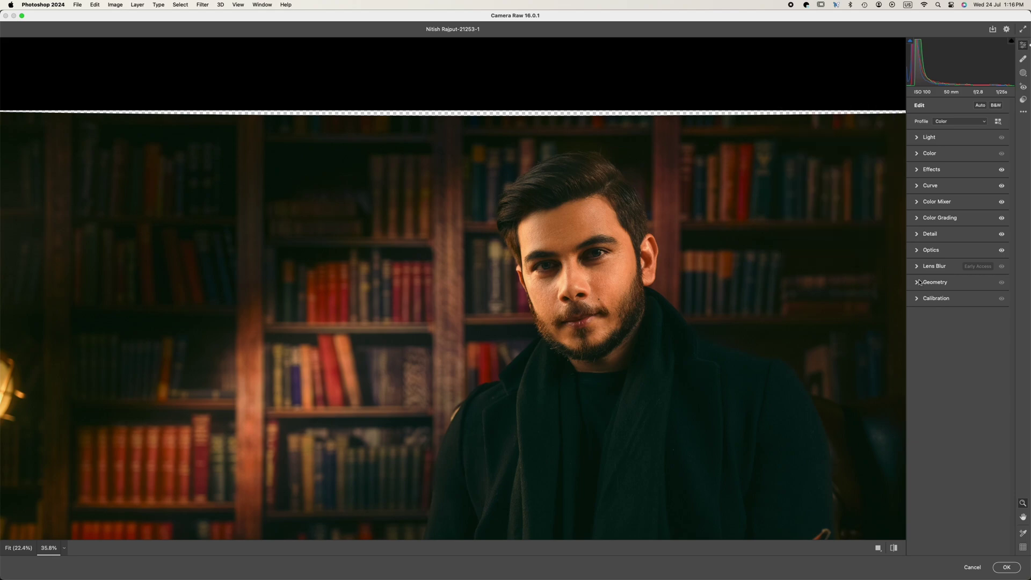
left_click(927, 233)
scroll(621, 185, "up", 4)
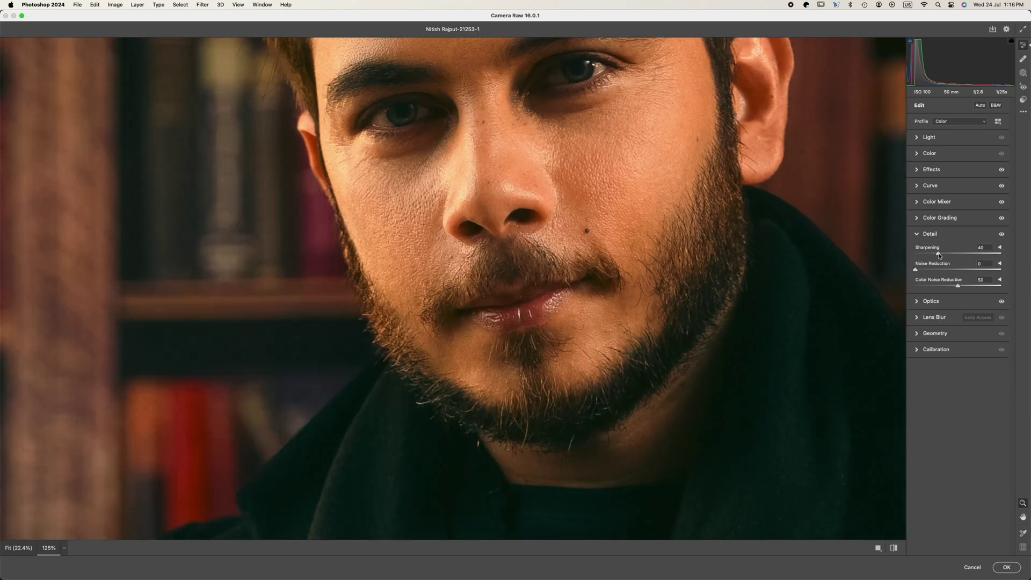
key("super+0")
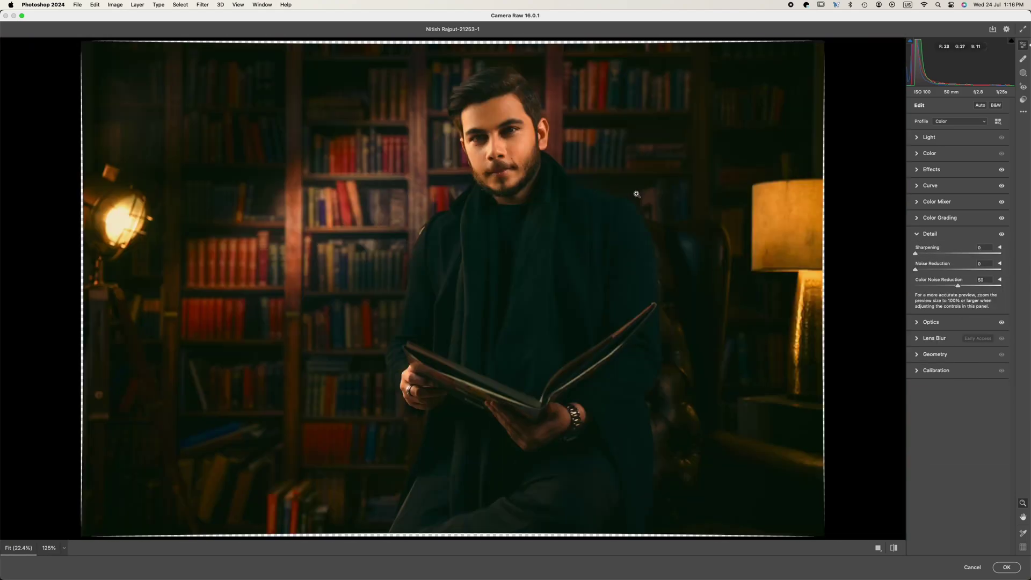
Apply the Camera Raw grading, undo a stray stroke, and compare the filter on and off
key("Return")
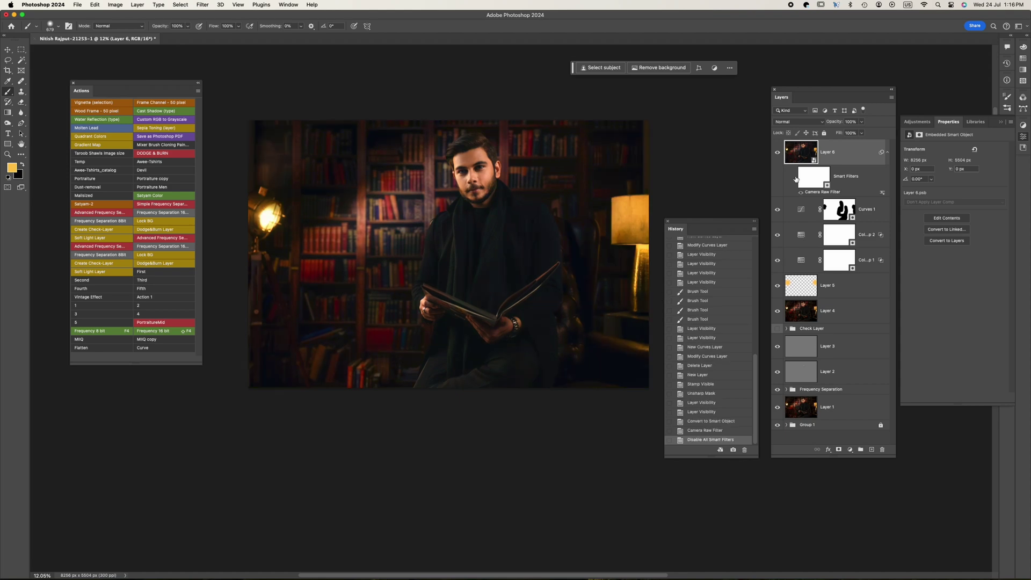
mouse_move(518, 173)
left_mouse_down()
mouse_move(479, 170)
mouse_move(534, 180)
left_mouse_up()
key("super+z")
key("z")
left_click(794, 177)
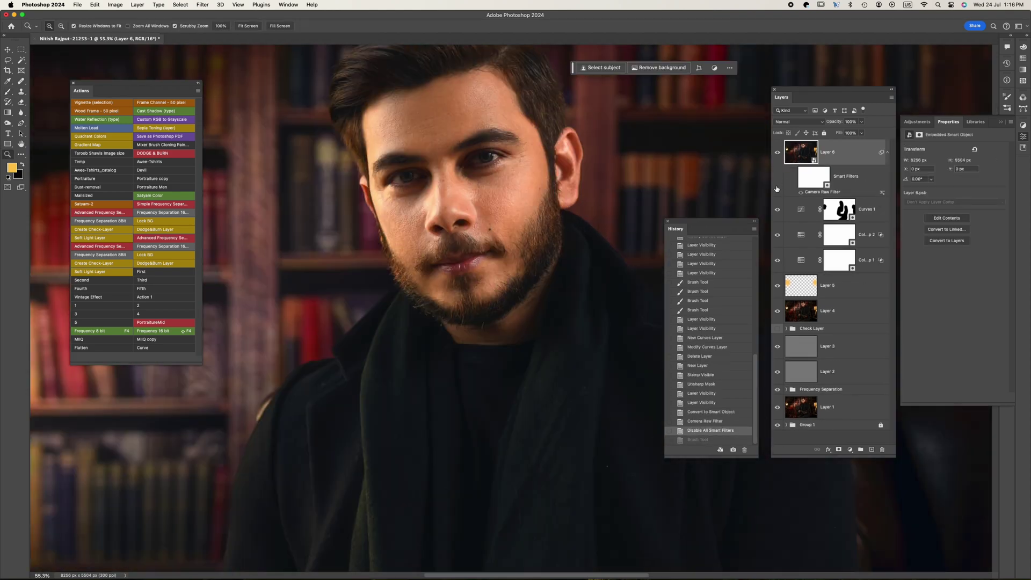
left_click(794, 178)
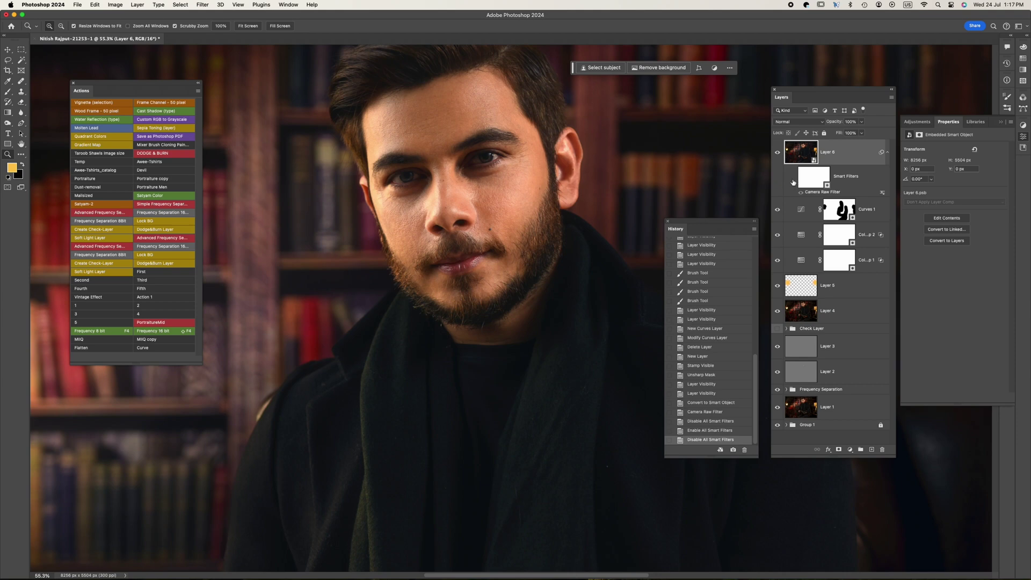
left_click(793, 177)
scroll(634, 170, "down", 5)
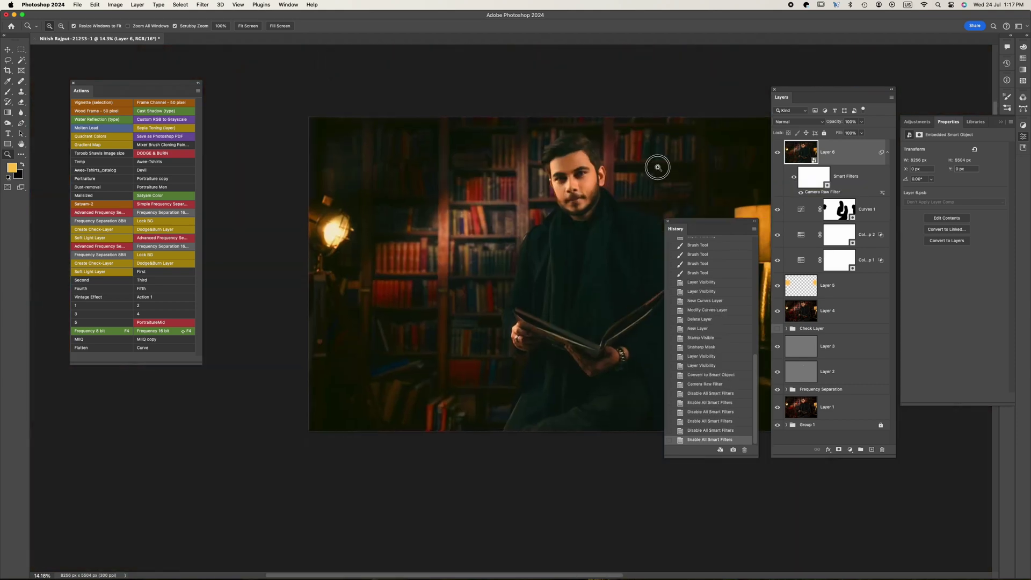
key("alt+F9")
scroll(478, 182, "up", 1)
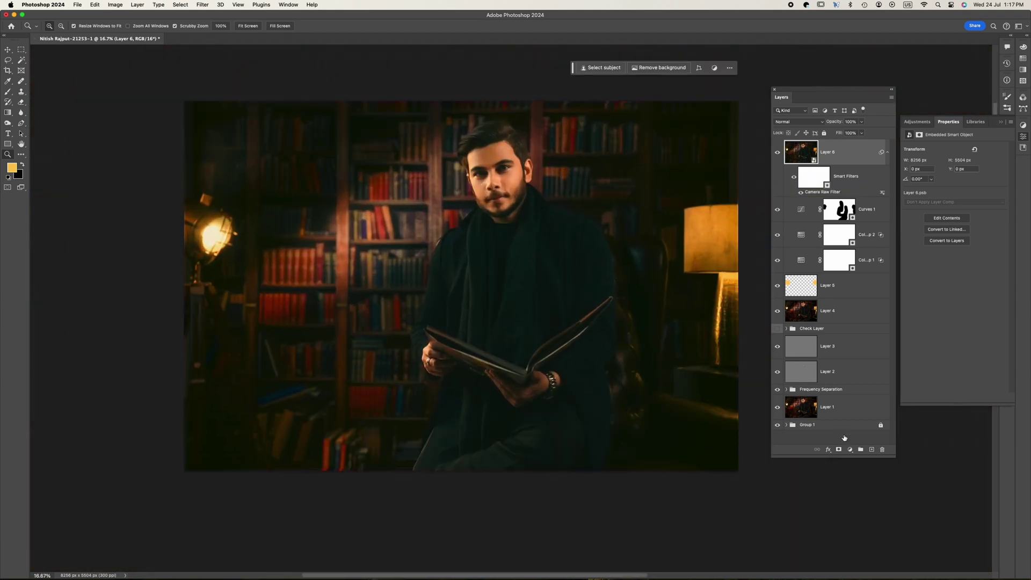
Add a Curves 2 adjustment layer with the white point pulled in to input 228
left_click(850, 449)
left_click(860, 506)
left_click_drag(1002, 168, 993, 168)
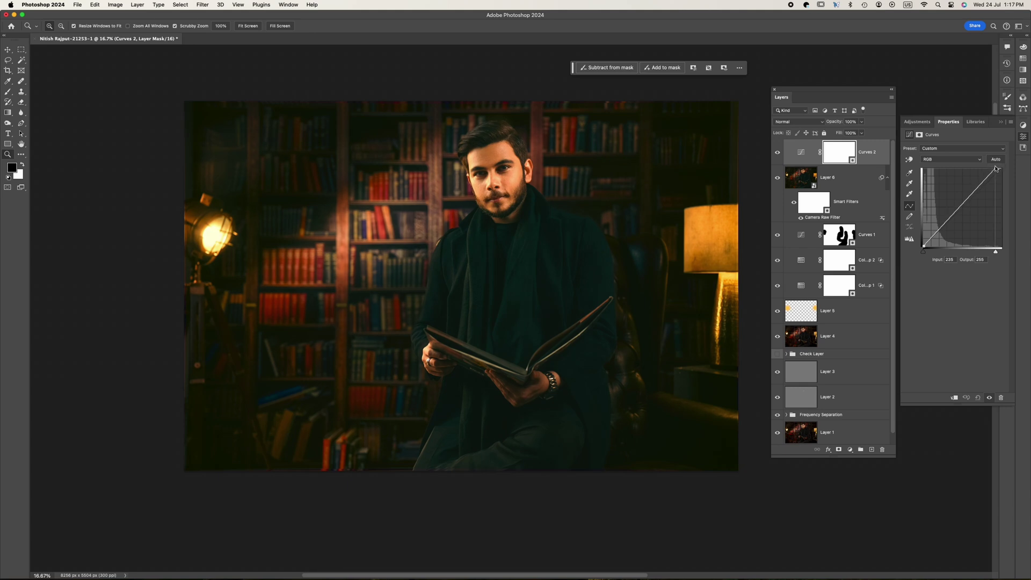
double_click(867, 160)
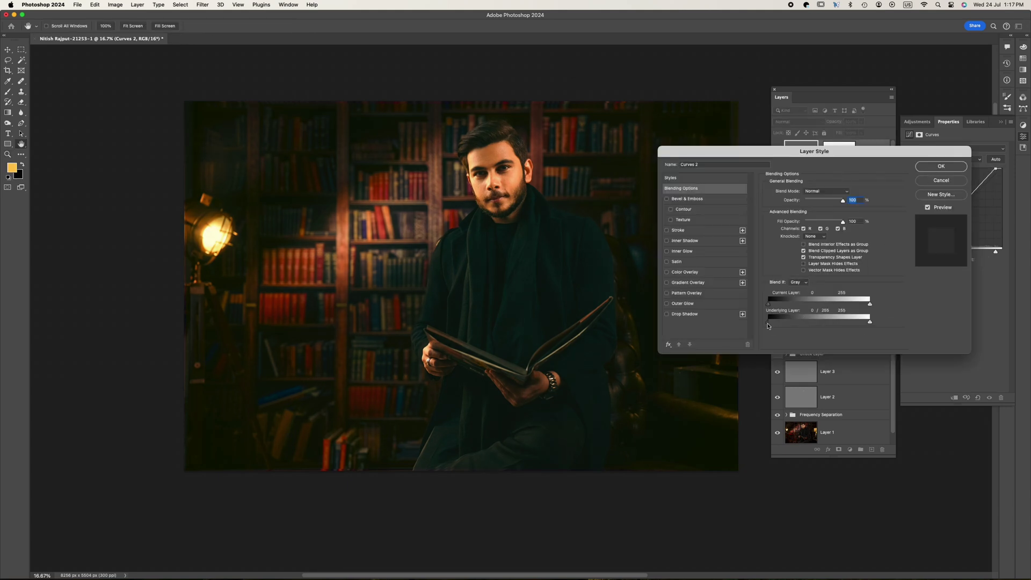
left_click(940, 181)
key("z")
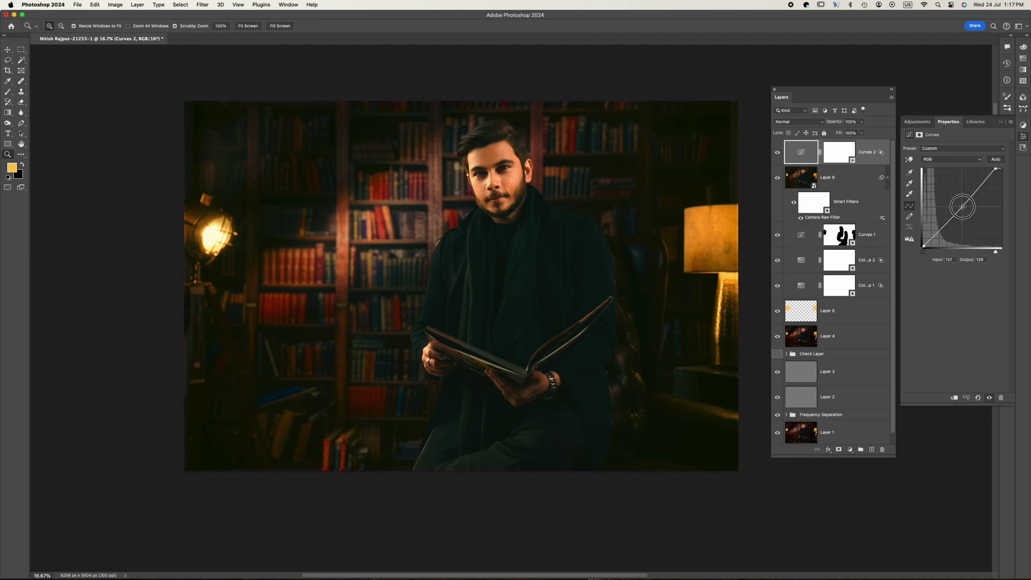
Brighten the Curves white point slightly and make every layer in Group 1 visible
left_click_drag(999, 169, 998, 168)
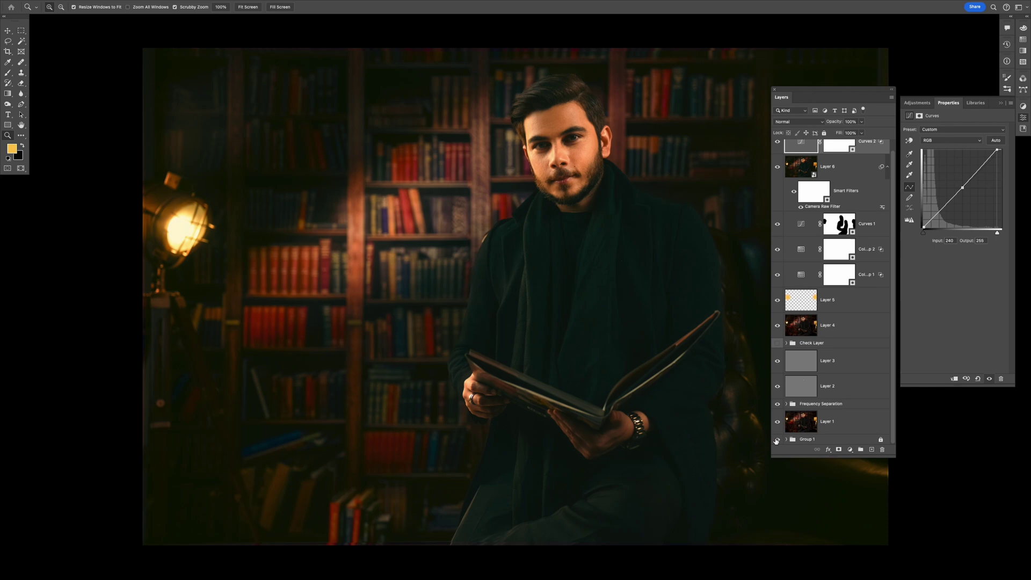
left_click(787, 442)
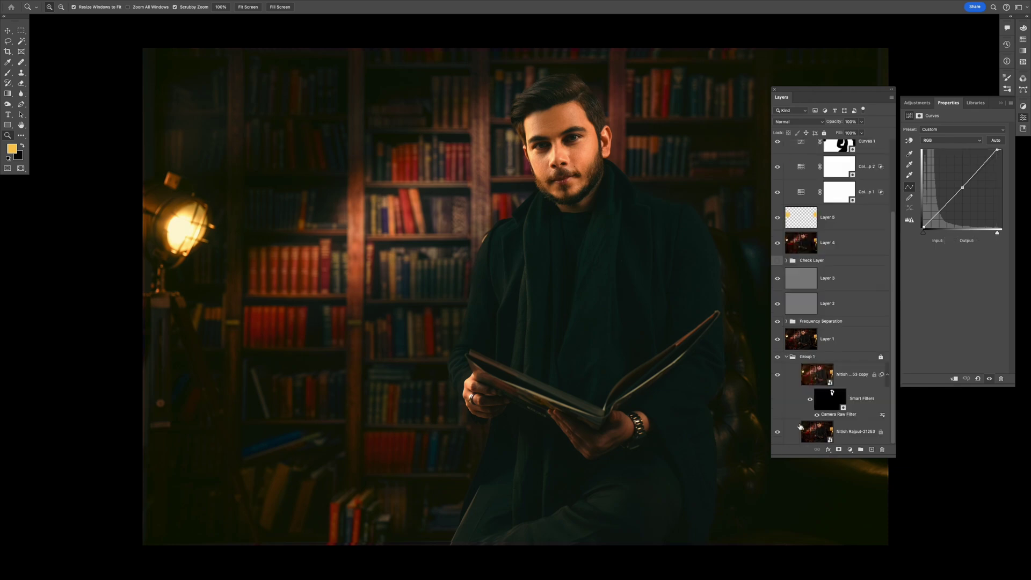
left_click(779, 434, "alt")
left_click_drag(820, 90, 942, 75)
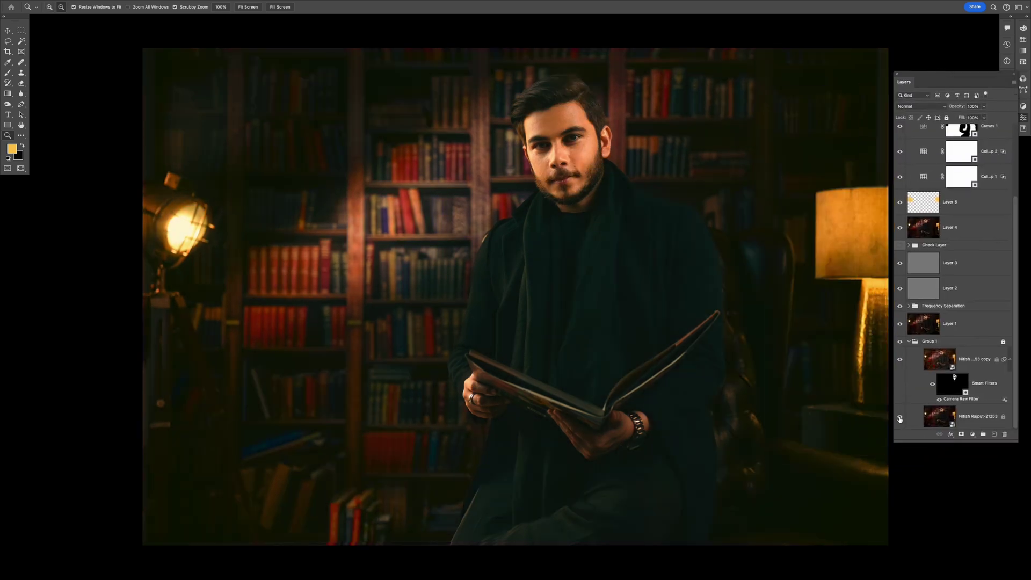
Solo the original bottom layer to compare with the edit, then show all layers again
left_click(900, 419, "alt")
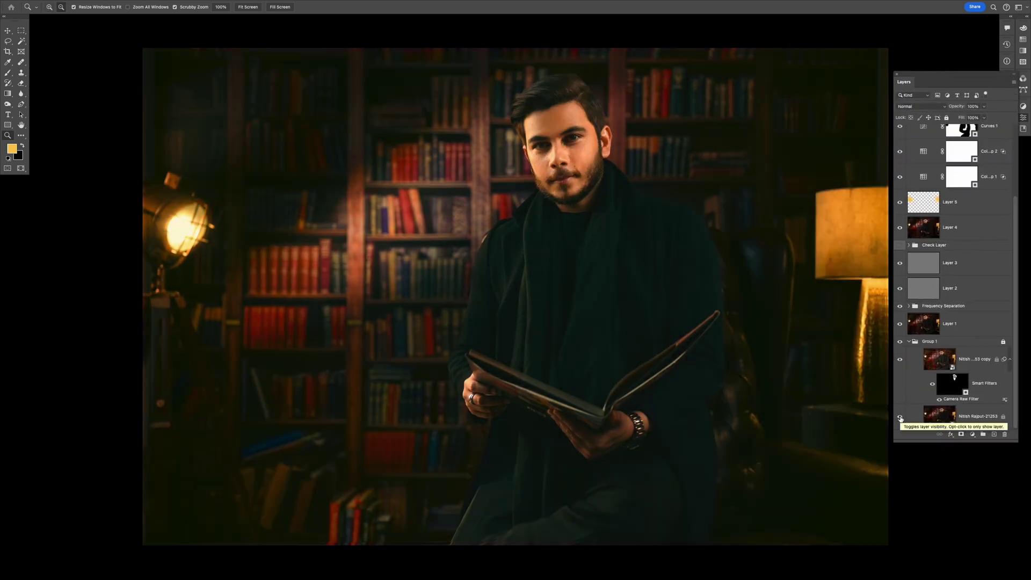
left_click(900, 418, "alt")
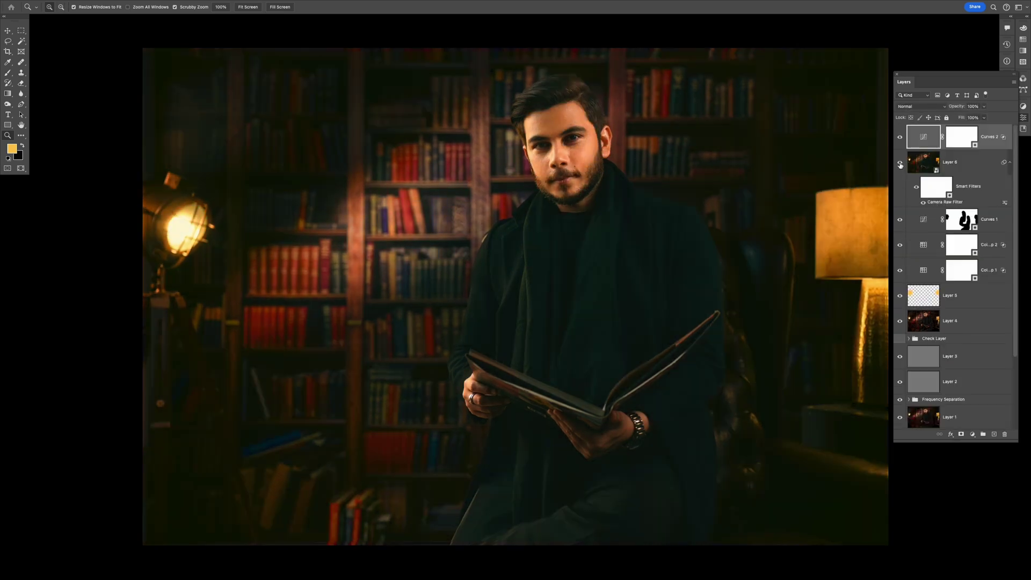
scroll(946, 268, "down", 3)
left_click(900, 418, "alt")
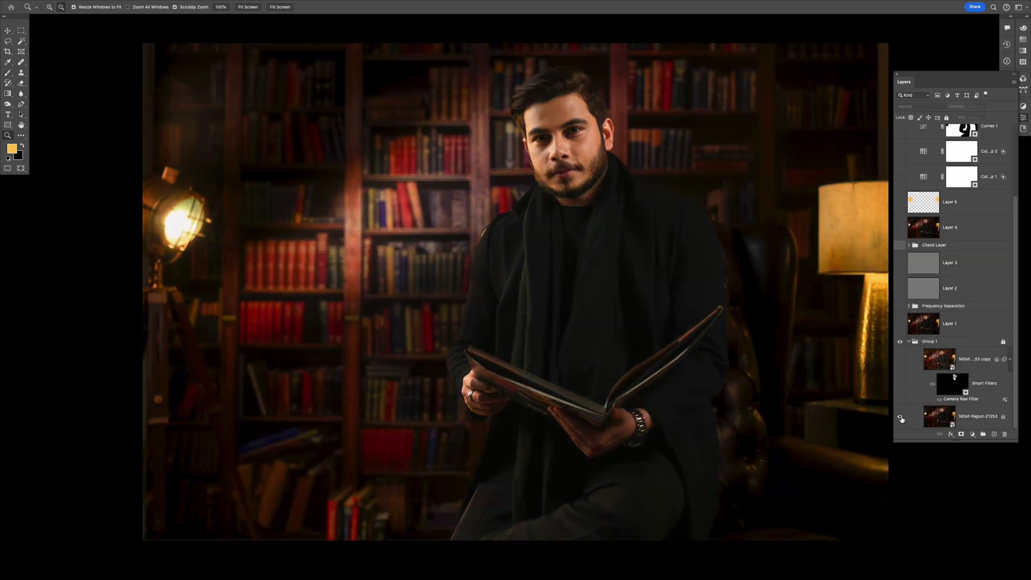
left_click(901, 419, "alt")
left_click(901, 419, "alt")
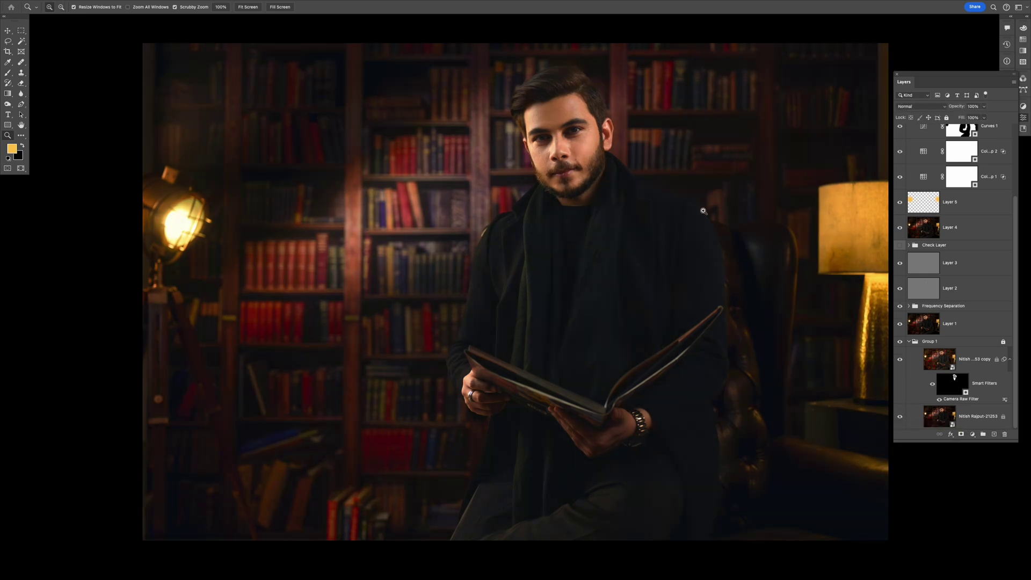